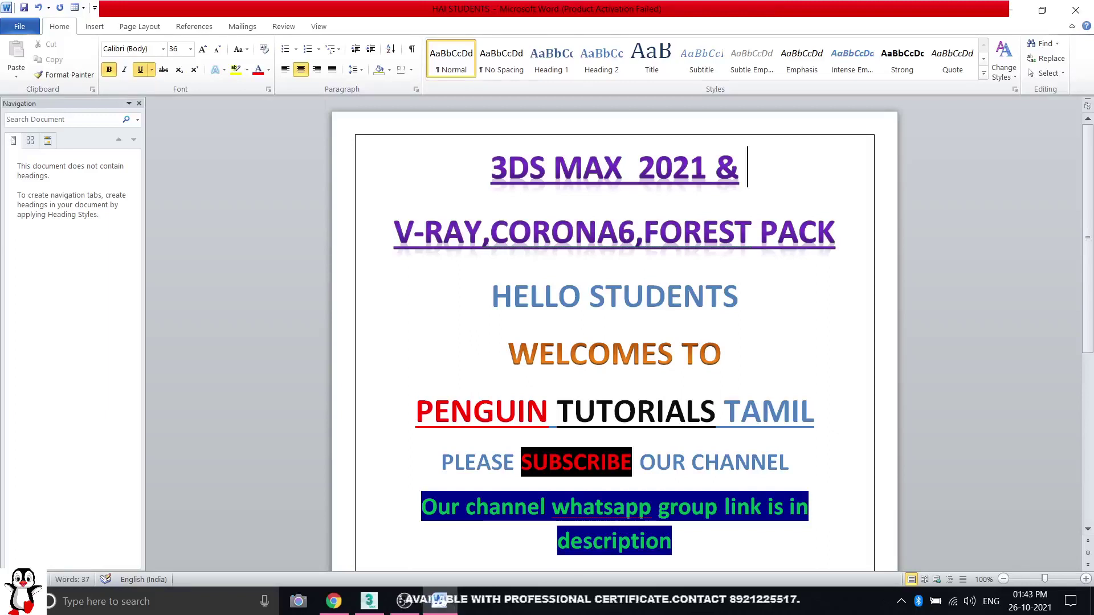
Review the Angle snap toggle, Rotate and Types of scales topics in the Word notes
scroll(693, 293, "down", 2)
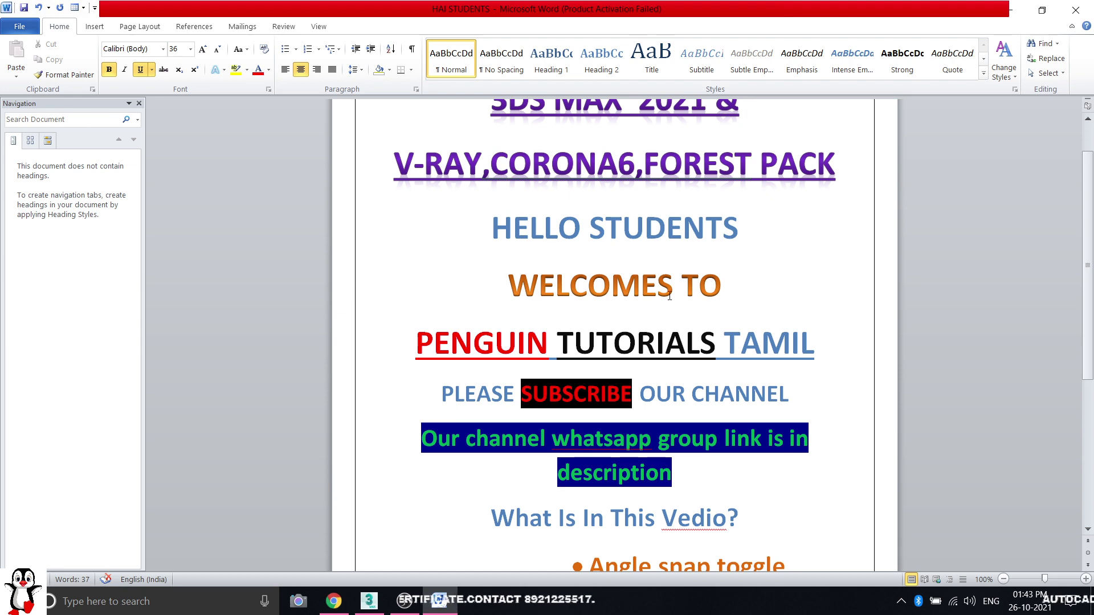
scroll(770, 337, "down", 3)
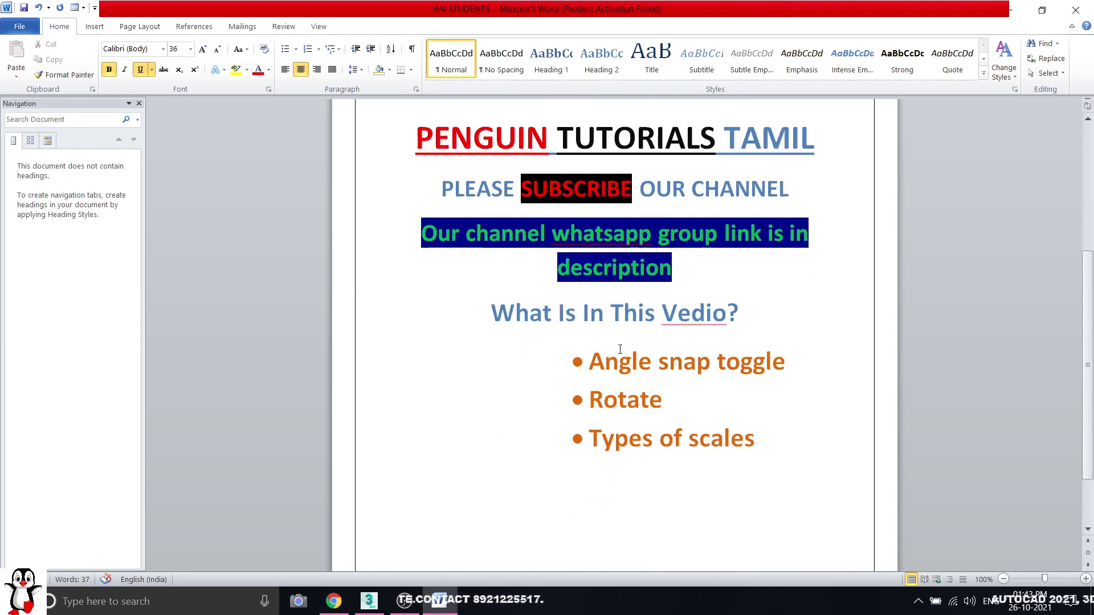
left_click_drag(589, 362, 763, 357)
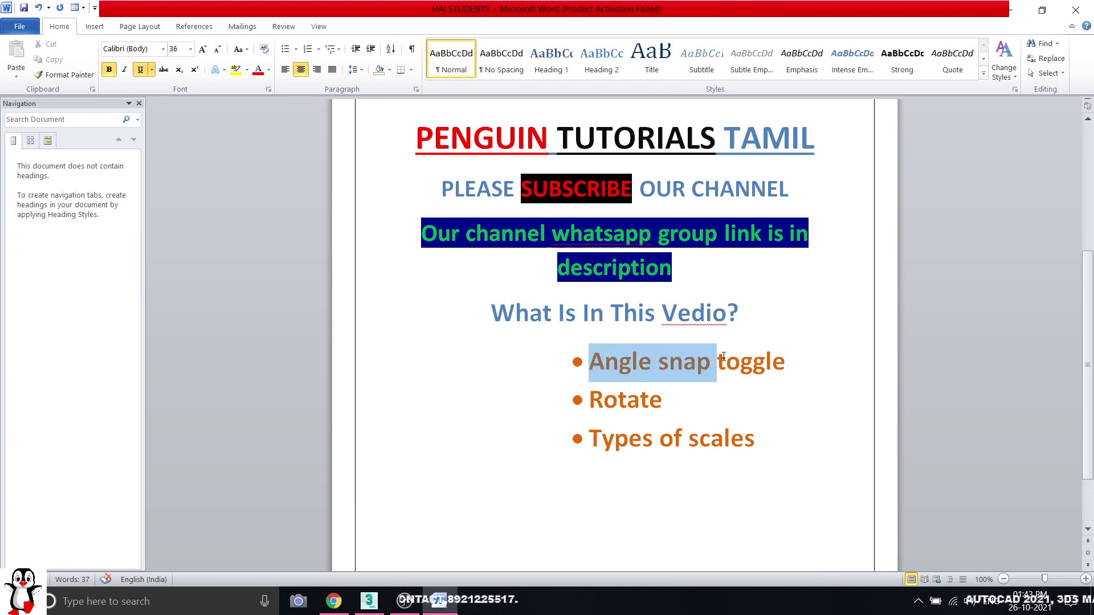
left_click_drag(590, 400, 648, 406)
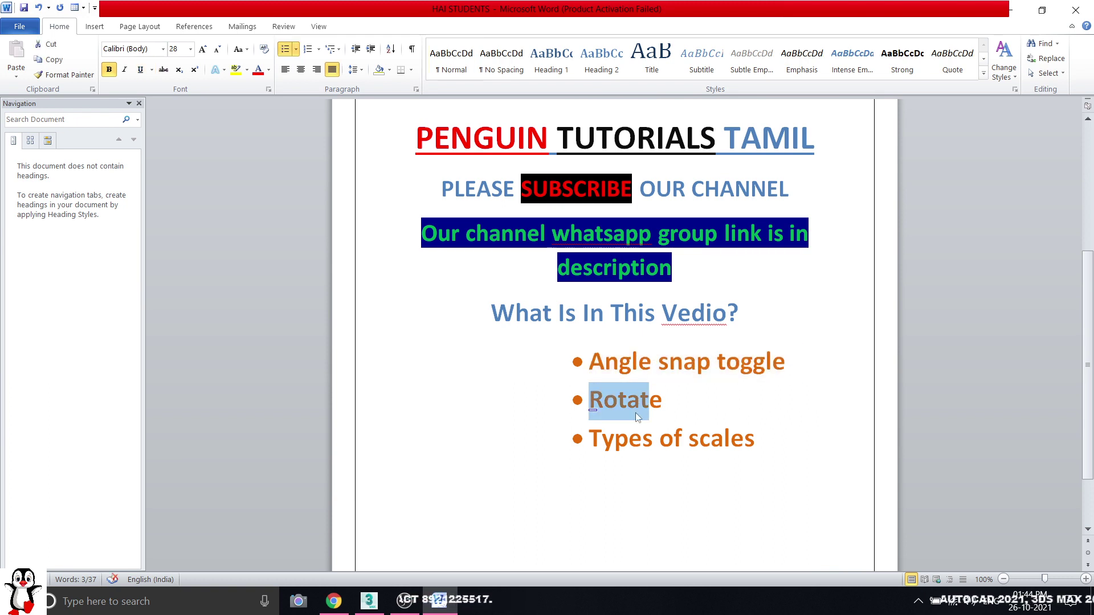
left_click_drag(590, 440, 769, 442)
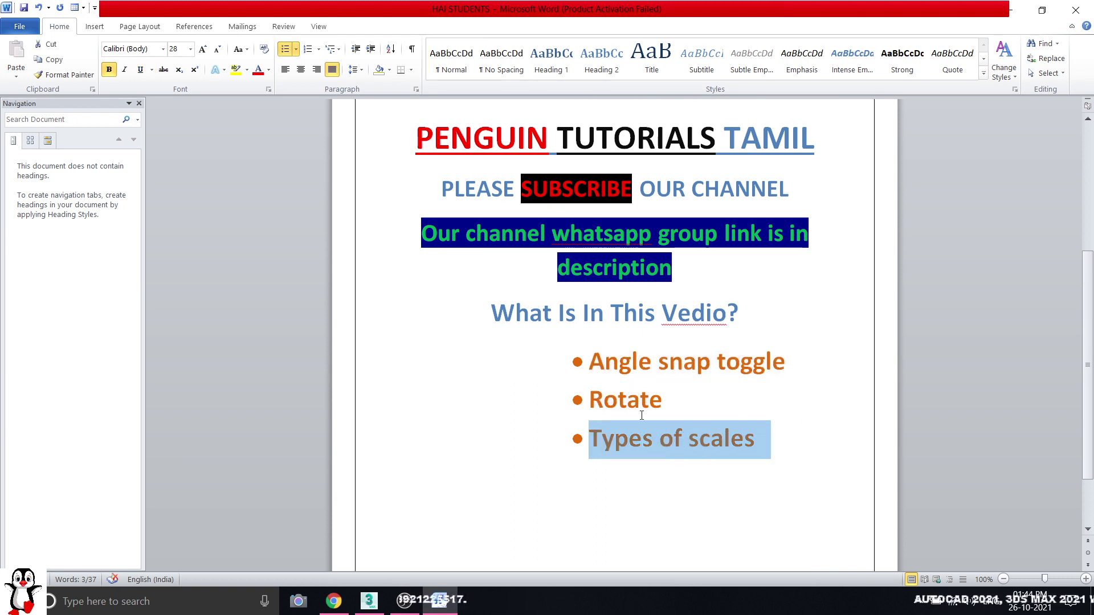
left_click(622, 400)
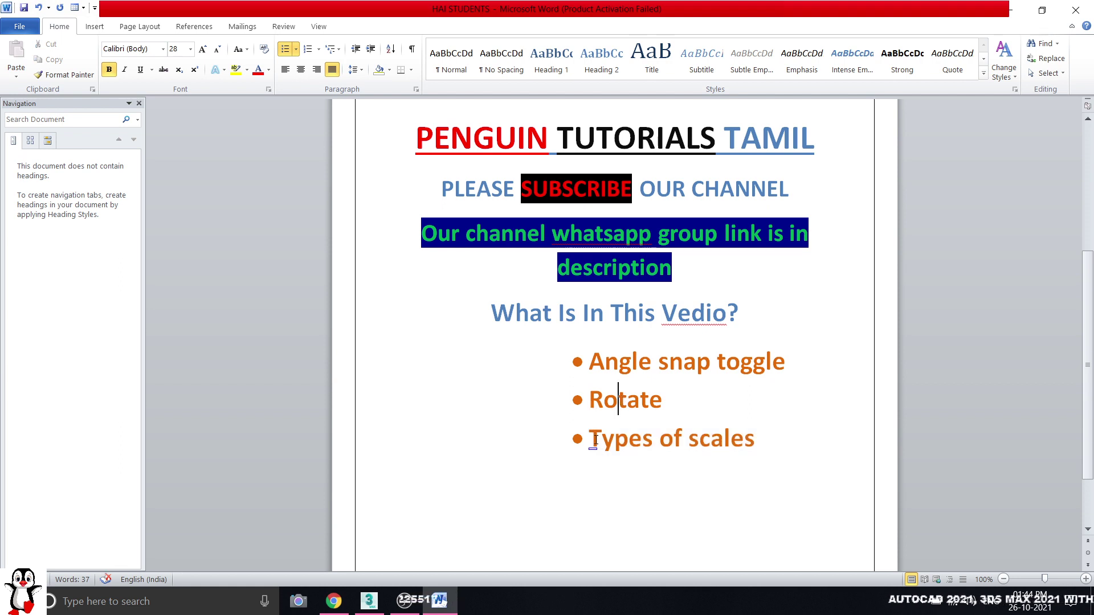
left_click_drag(594, 439, 769, 441)
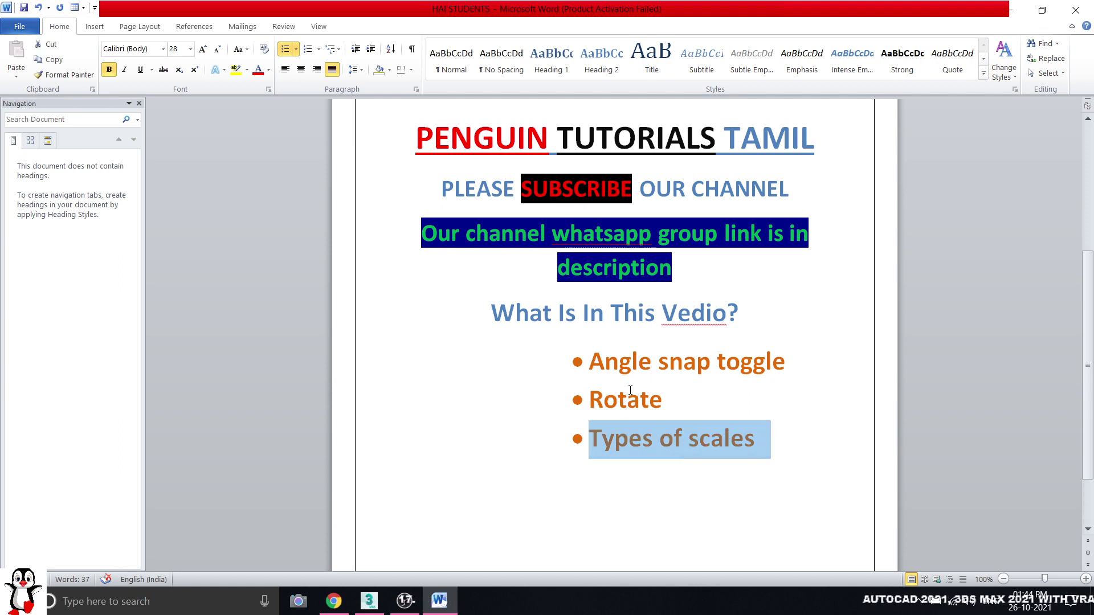
left_click(623, 356)
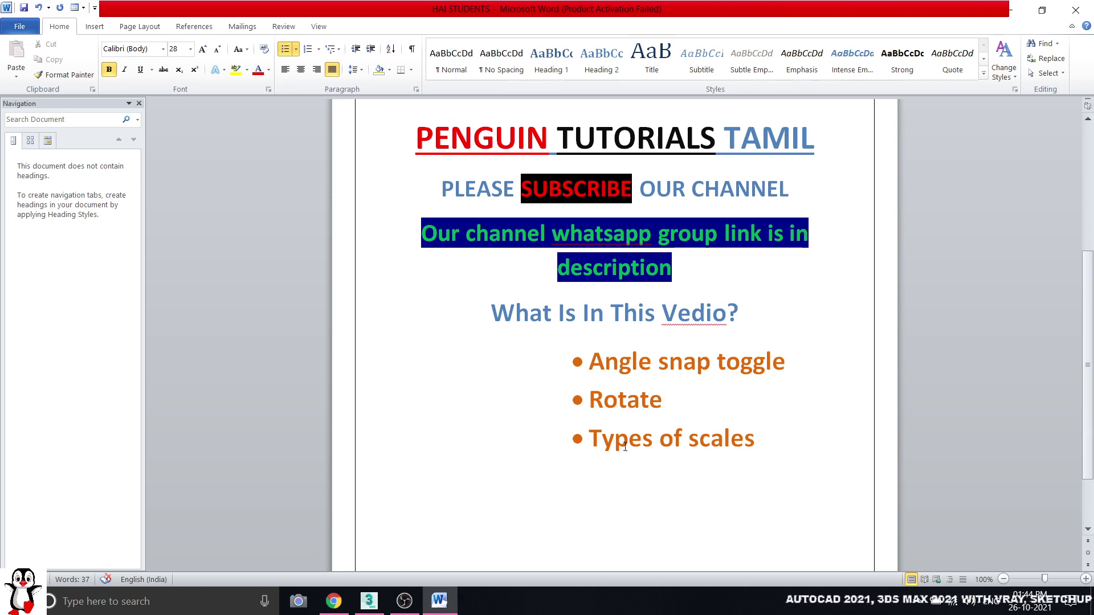
left_click(670, 399)
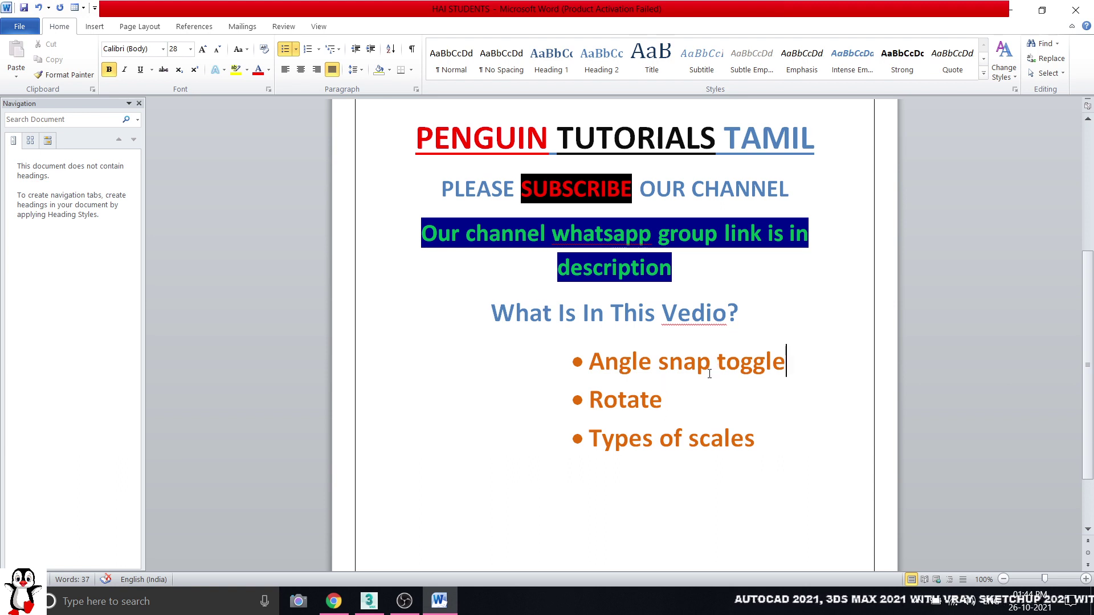
left_click(691, 397)
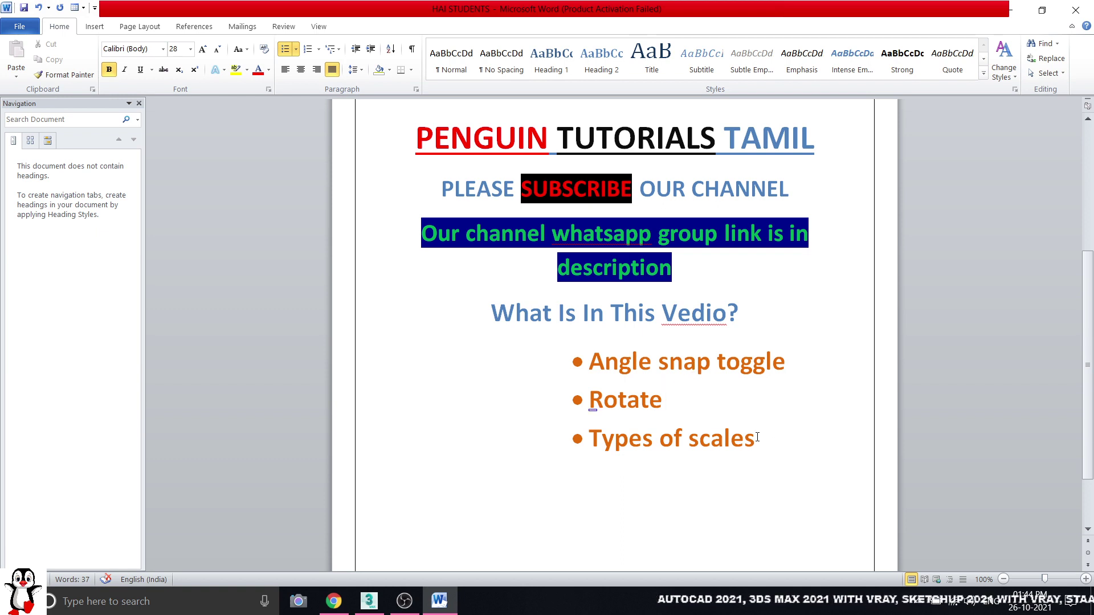
scroll(701, 415, "up", 5)
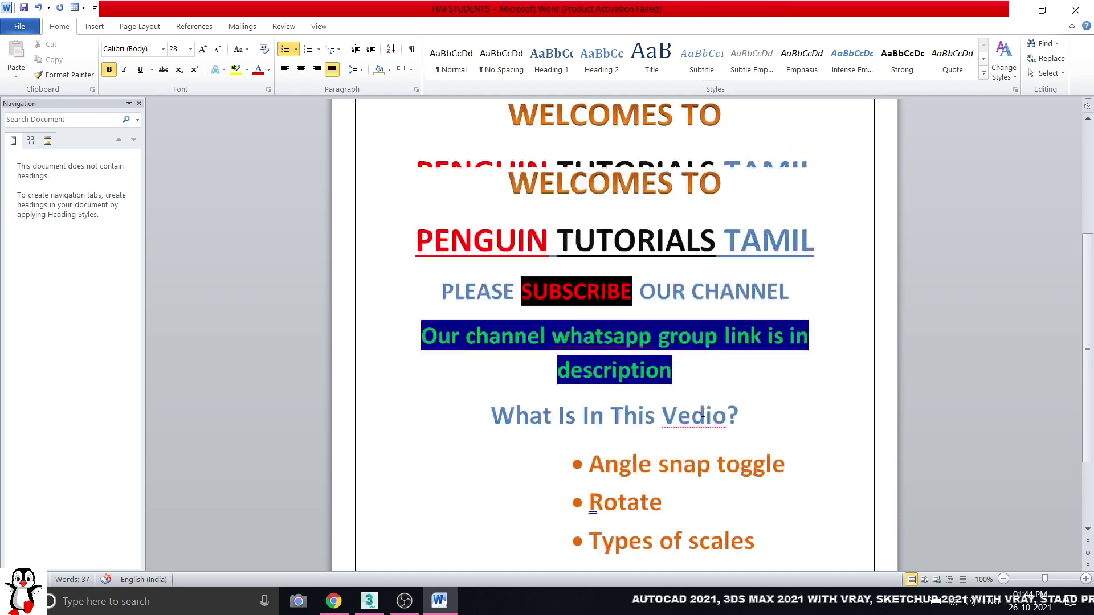
scroll(569, 370, "down", 5)
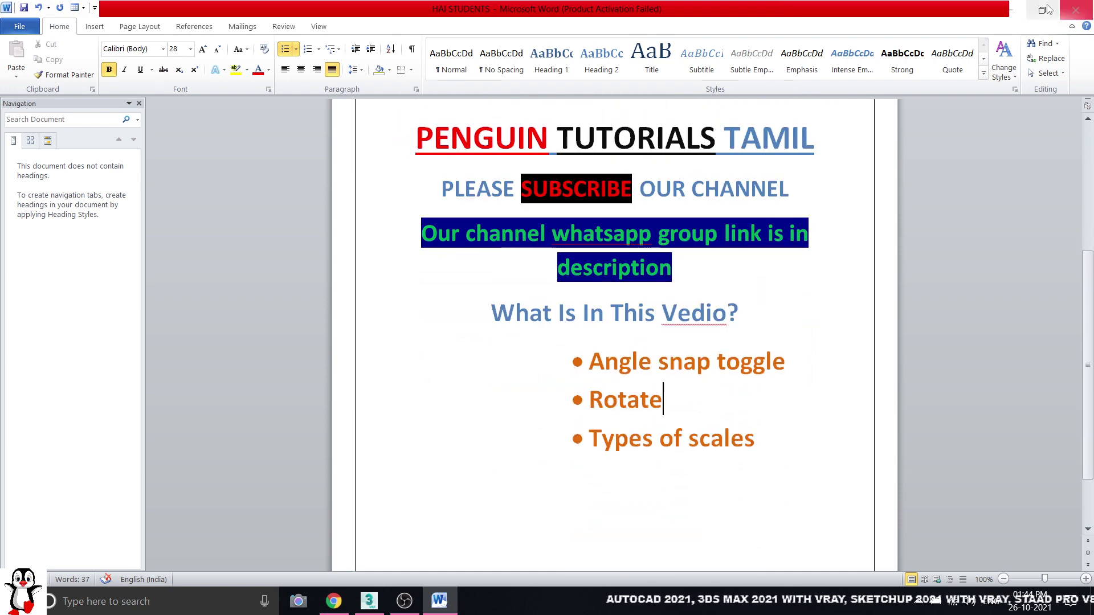
Minimize Word and maximize the Perspective viewport with Alt+W
left_click(1016, 8)
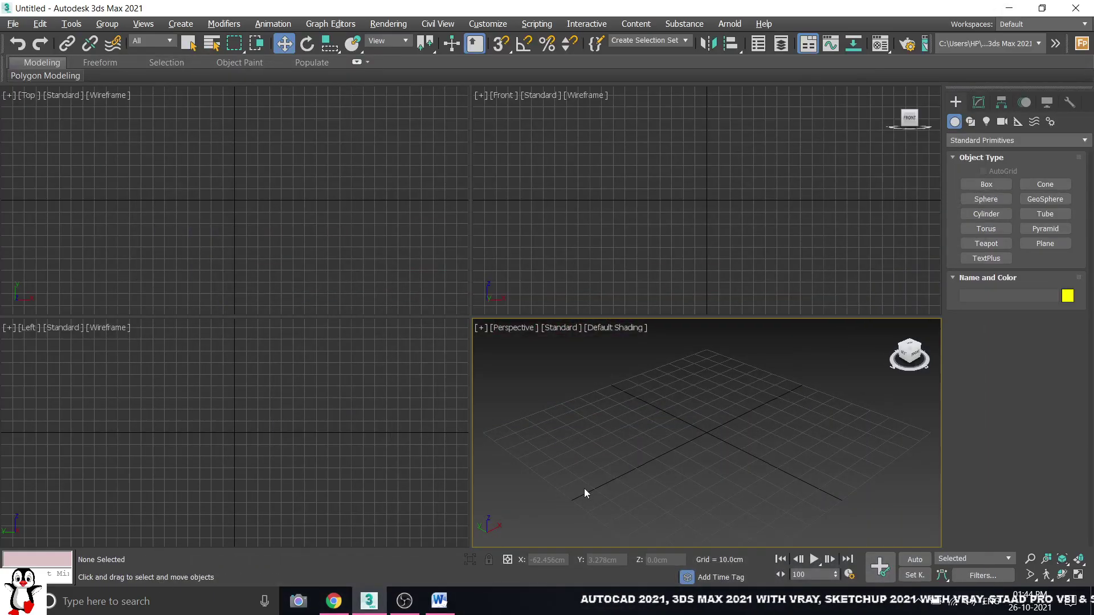
key("alt+w")
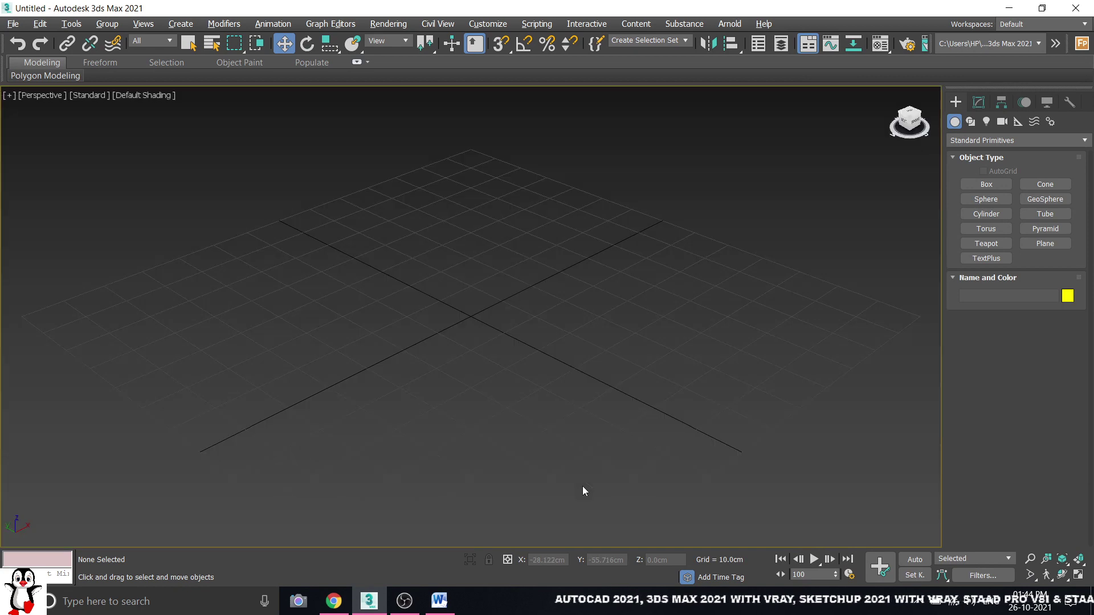
middle_click_drag(605, 400, 647, 398)
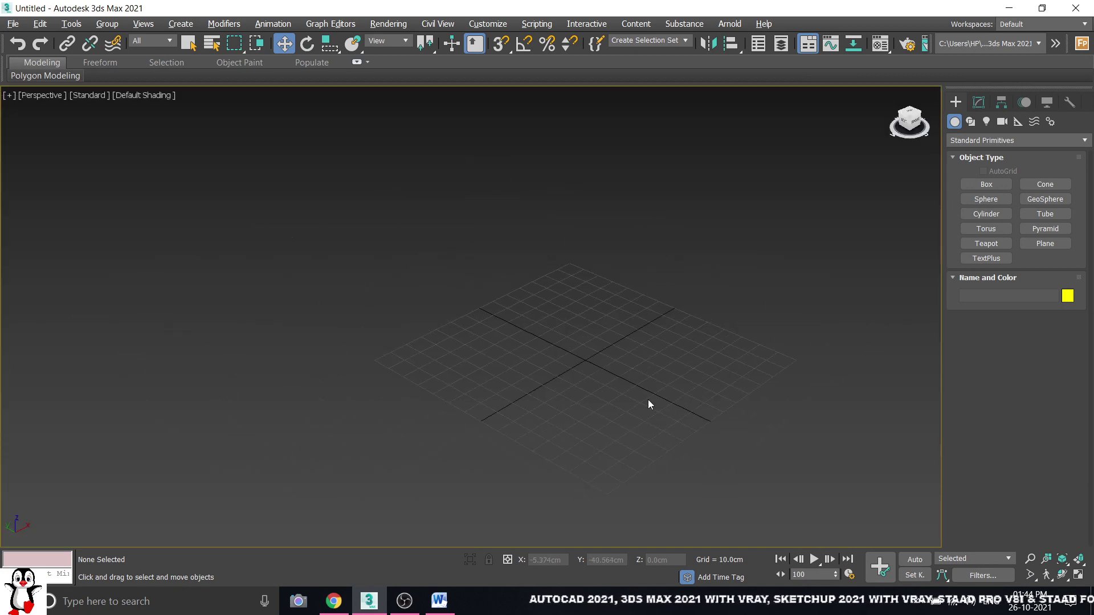
scroll(634, 412, "down", 3)
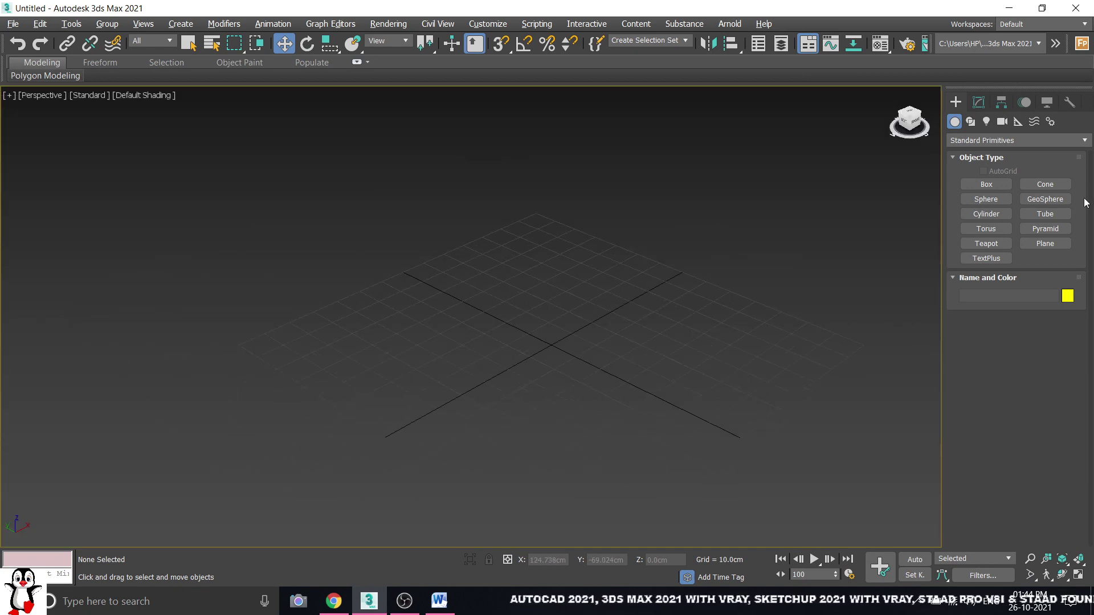
Drag out a standard-primitive box, Box001, on the Perspective grid and deselect it
left_click(1001, 187)
scroll(561, 305, "down", 3)
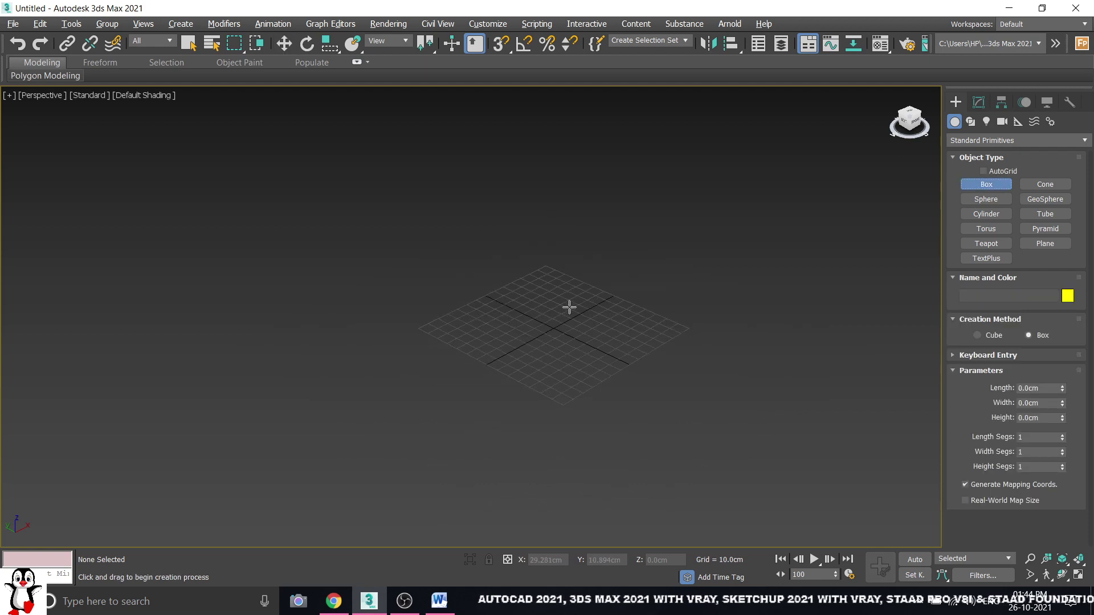
scroll(559, 310, "up", 2)
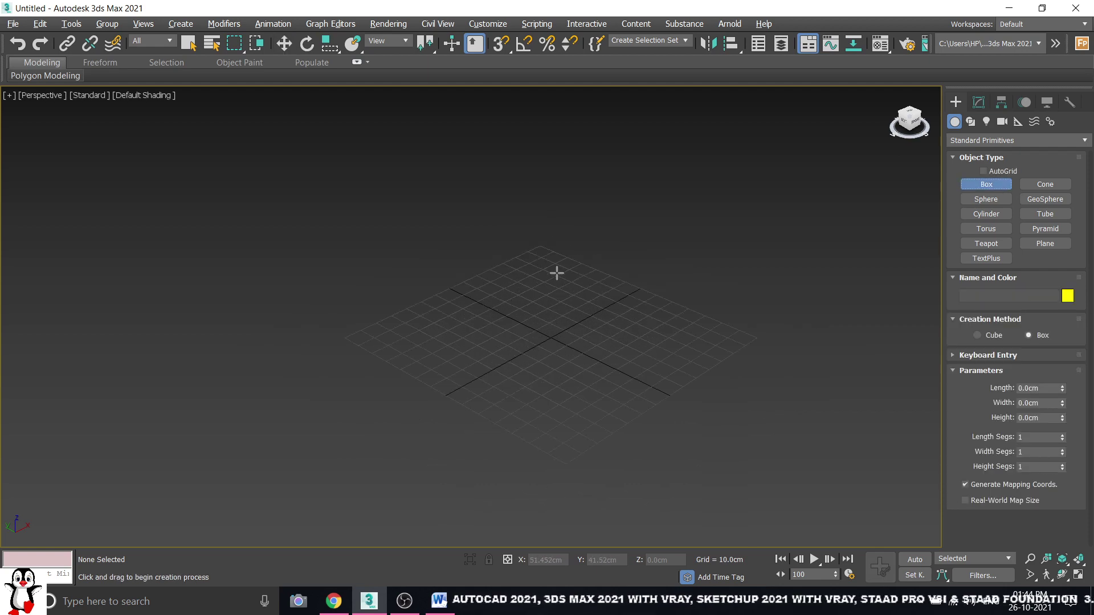
left_click_drag(553, 275, 516, 463)
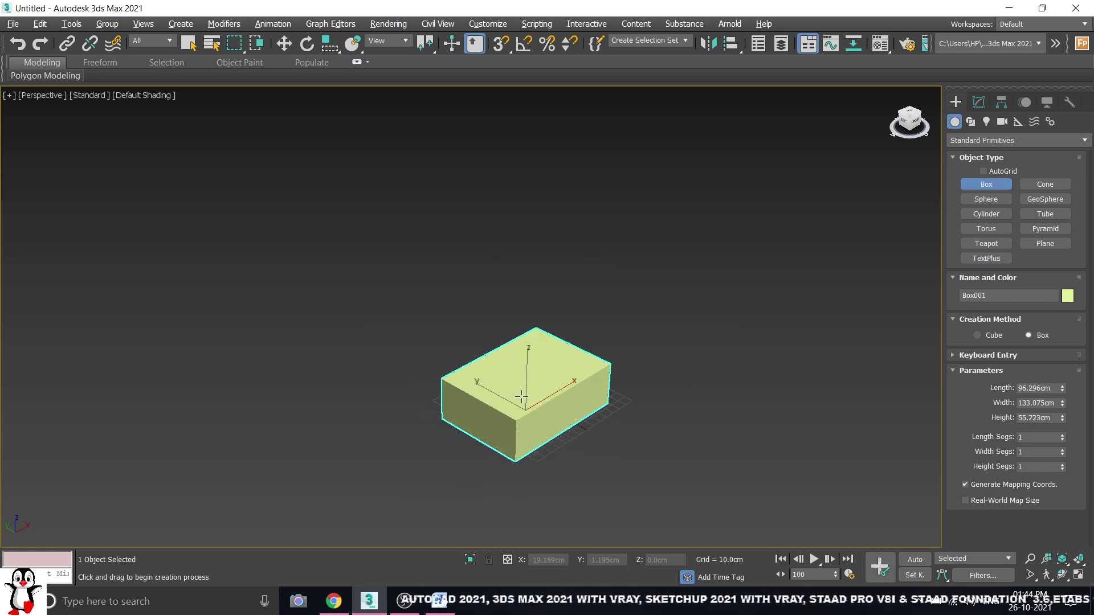
left_click(517, 359)
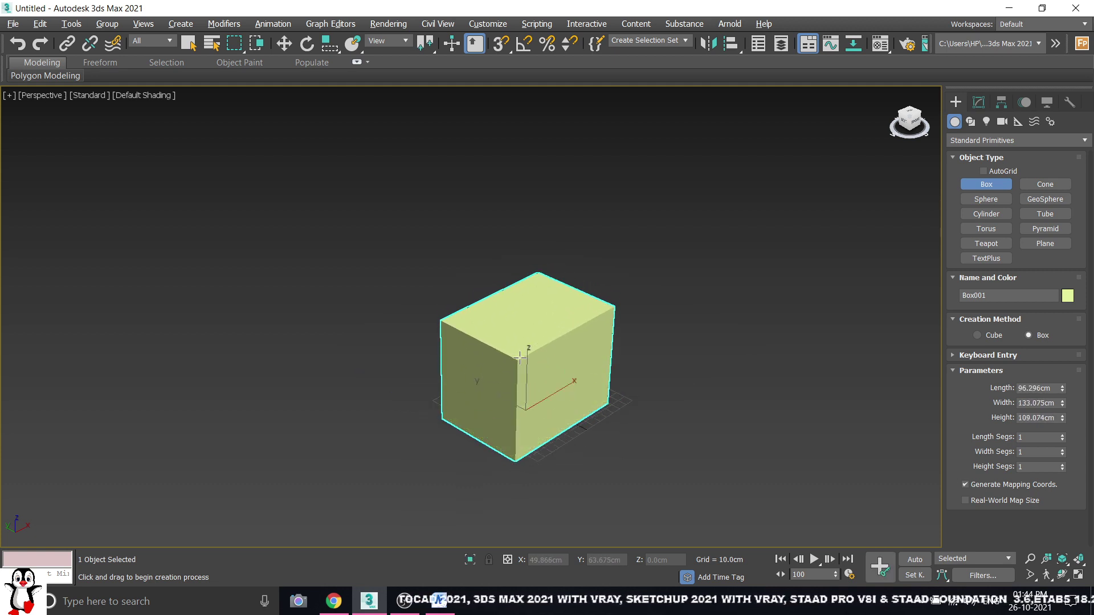
right_click(655, 301)
left_click(655, 301)
scroll(597, 370, "up", 4)
left_click(557, 356)
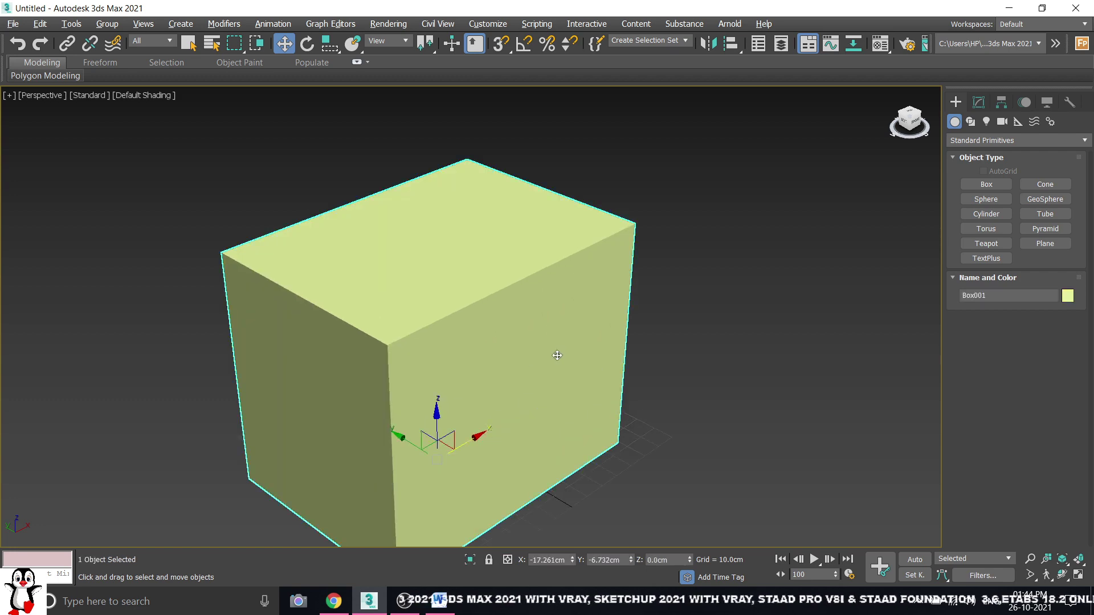
mouse_move(557, 362)
middle_mouse_down("alt")
mouse_move(488, 300)
mouse_move(532, 374)
mouse_move(558, 363)
mouse_move(572, 339)
middle_mouse_up("alt")
scroll(524, 356, "down", 3)
left_click(651, 337)
scroll(528, 381, "up", 5)
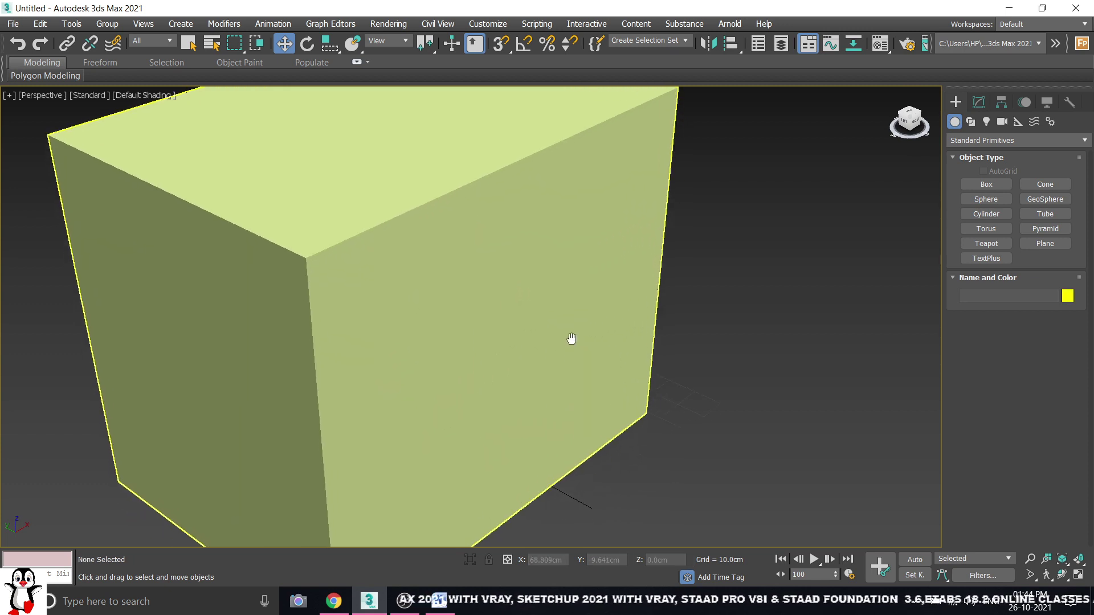
scroll(572, 341, "down", 3)
scroll(593, 367, "down", 2)
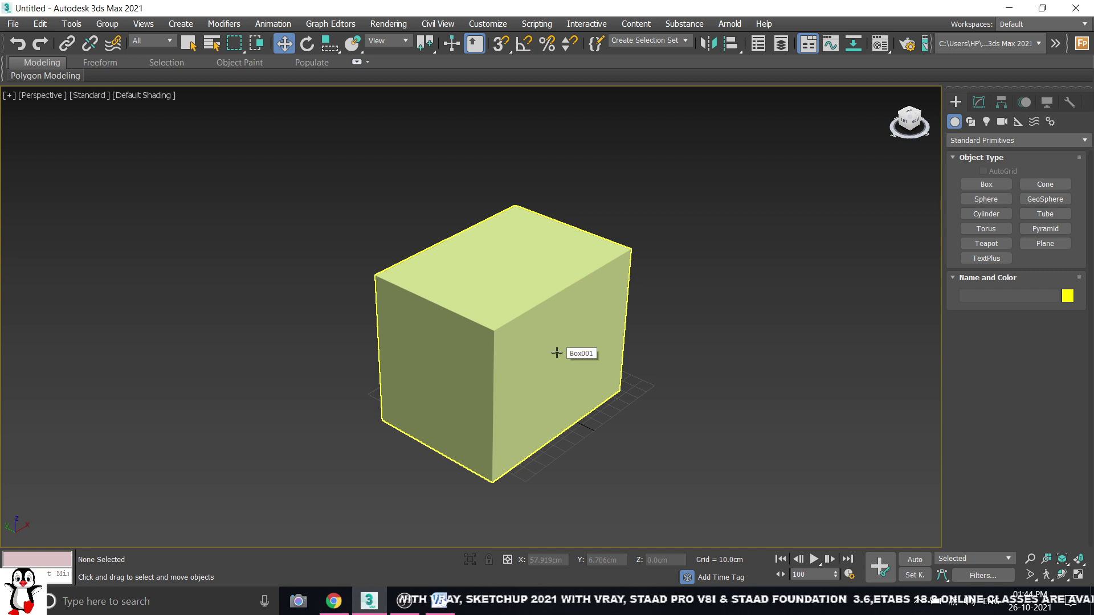
scroll(557, 354, "down", 6)
scroll(554, 355, "down", 1)
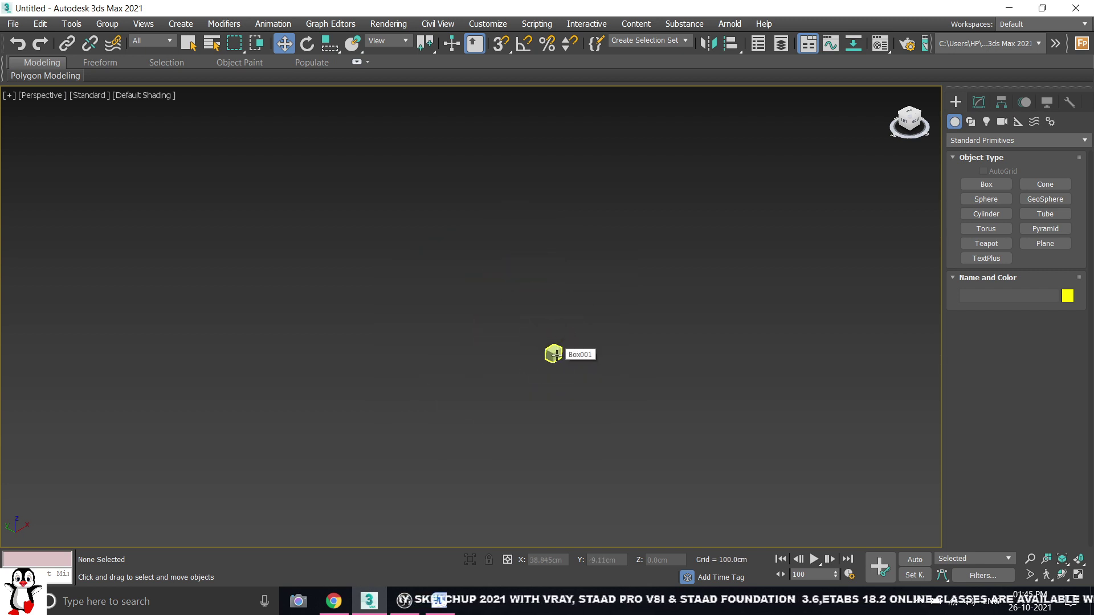
scroll(556, 355, "up", 3)
scroll(556, 354, "up", 3)
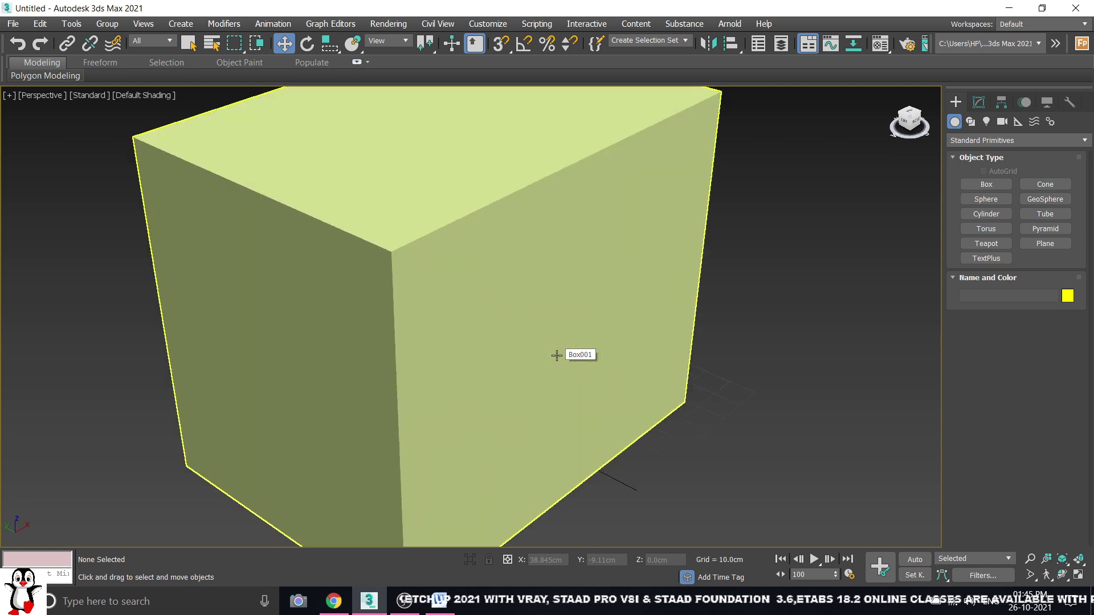
scroll(556, 354, "down", 2)
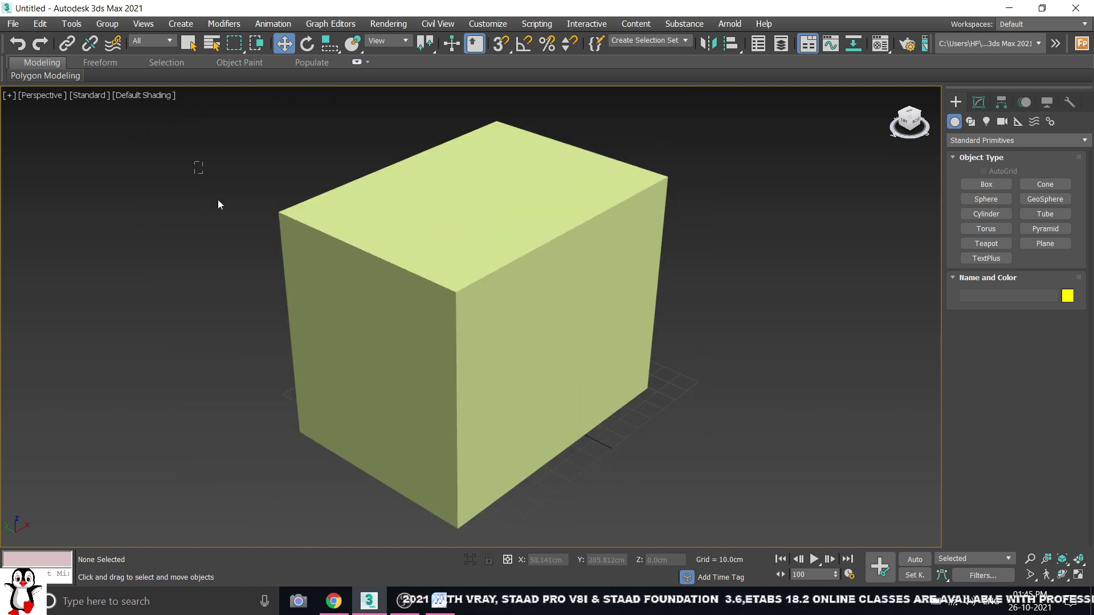
left_click_drag(262, 277, 234, 264)
middle_click_drag(618, 298, 587, 302)
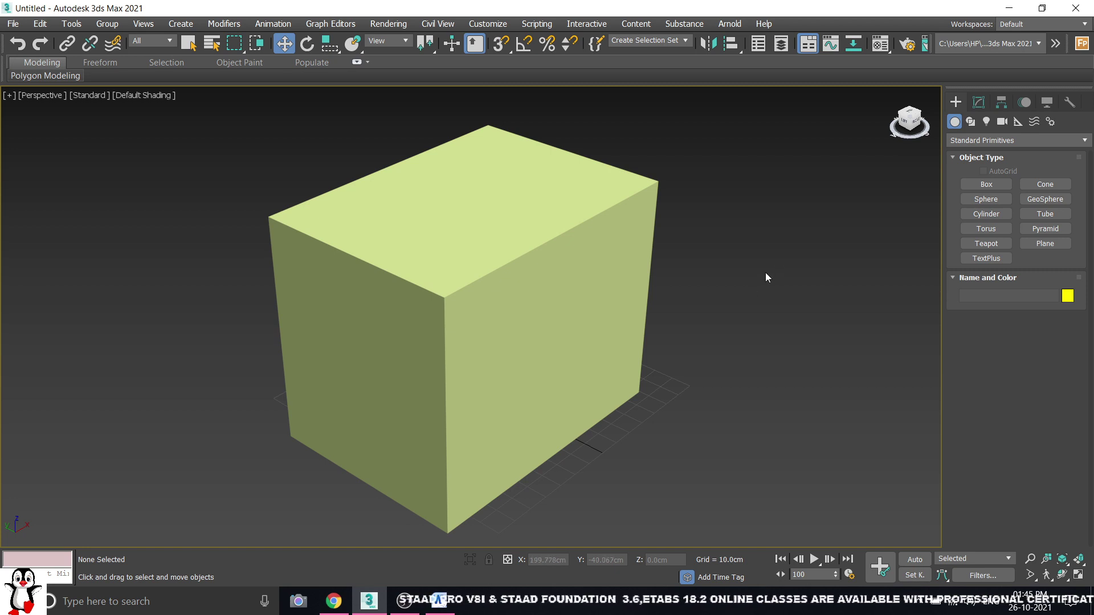
Pan and orbit around Box001, then Zoom Extents (Z) to frame the whole box
middle_click_drag(695, 284, 725, 283)
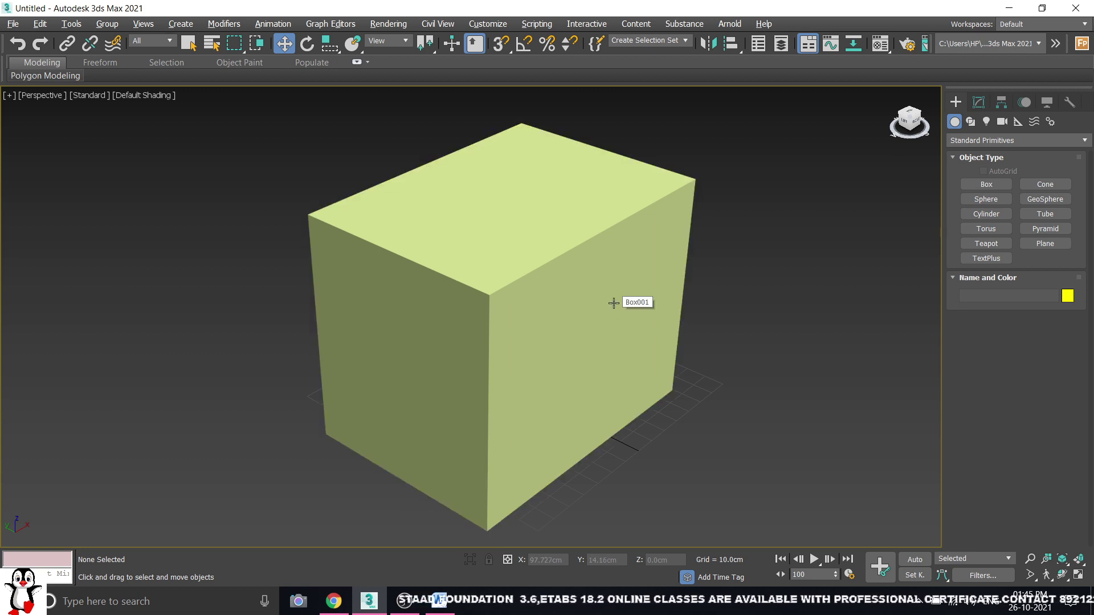
mouse_move(613, 303)
middle_mouse_down("alt")
mouse_move(599, 315)
mouse_move(496, 289)
mouse_move(537, 215)
mouse_move(649, 288)
mouse_move(586, 347)
mouse_move(630, 261)
mouse_move(612, 335)
mouse_move(574, 288)
mouse_move(584, 304)
mouse_move(572, 327)
mouse_move(391, 249)
mouse_move(571, 245)
mouse_move(489, 343)
mouse_move(528, 234)
mouse_move(584, 324)
middle_mouse_up("alt")
scroll(574, 288, "up", 3)
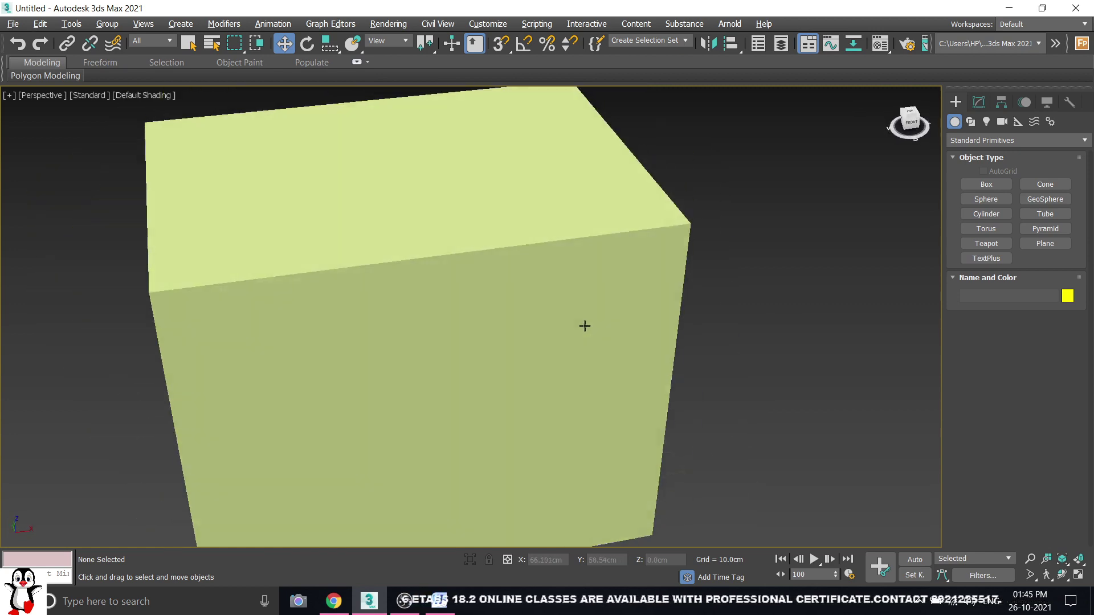
scroll(584, 318, "down", 2)
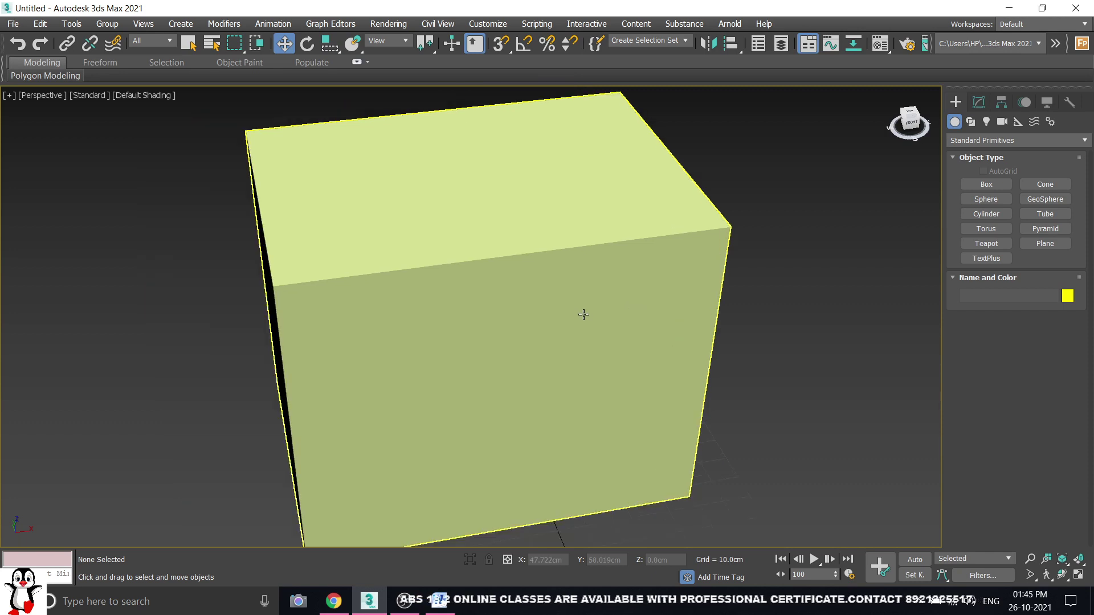
left_click_drag(894, 91, 820, 151)
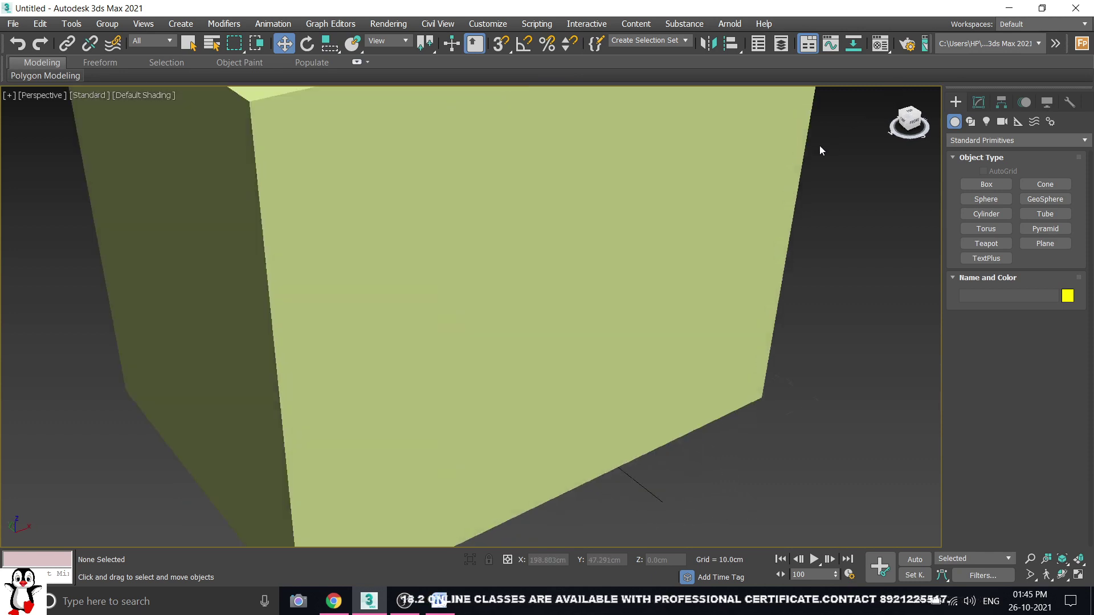
key("z")
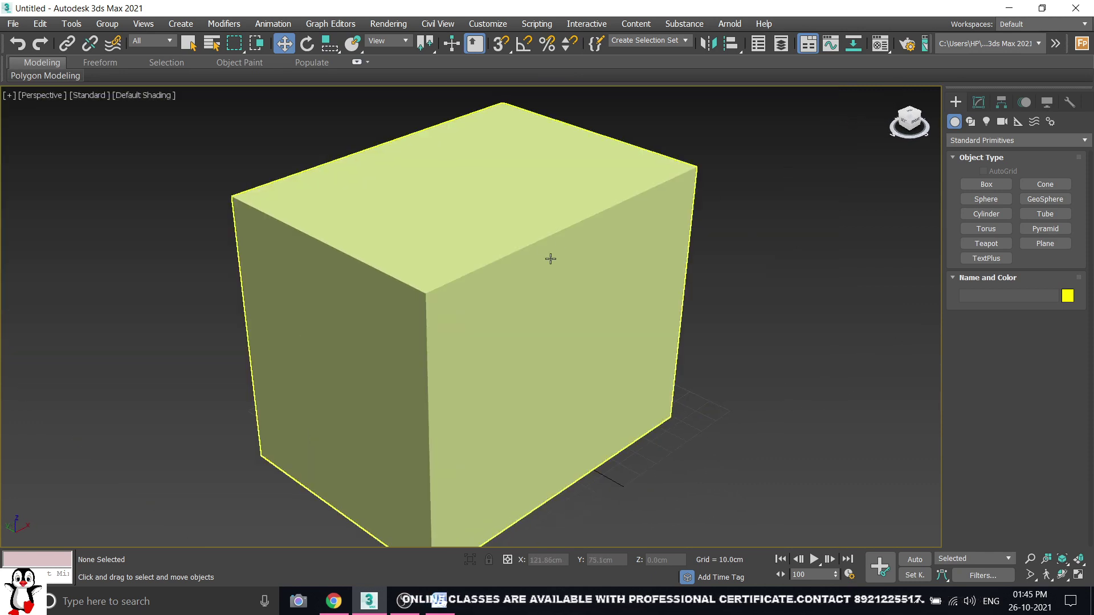
scroll(611, 288, "down", 3)
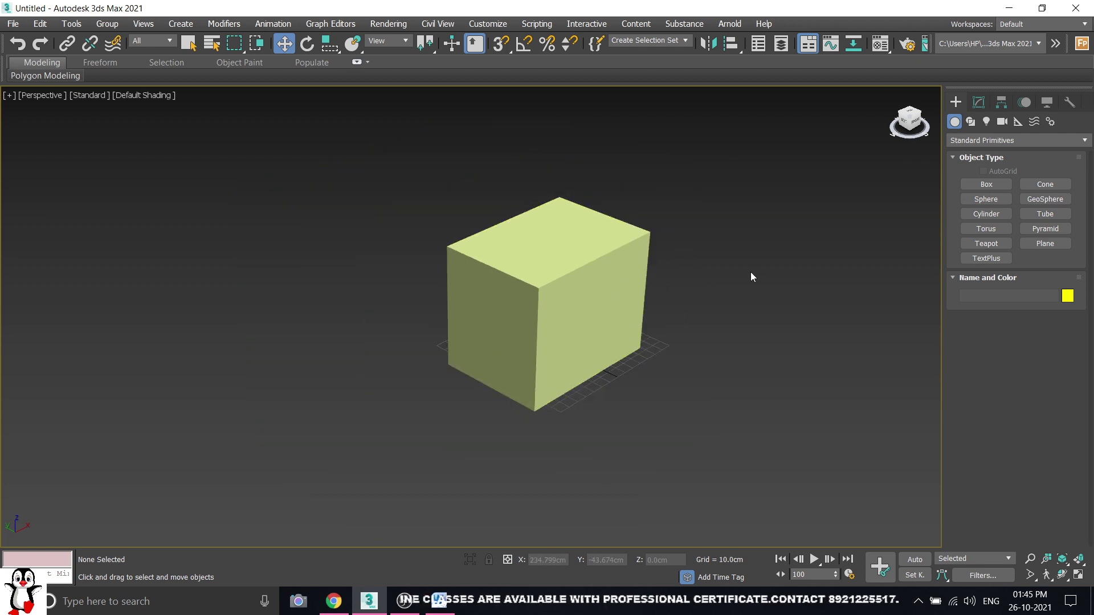
scroll(750, 272, "up", 5)
scroll(749, 273, "down", 5)
scroll(711, 296, "up", 5)
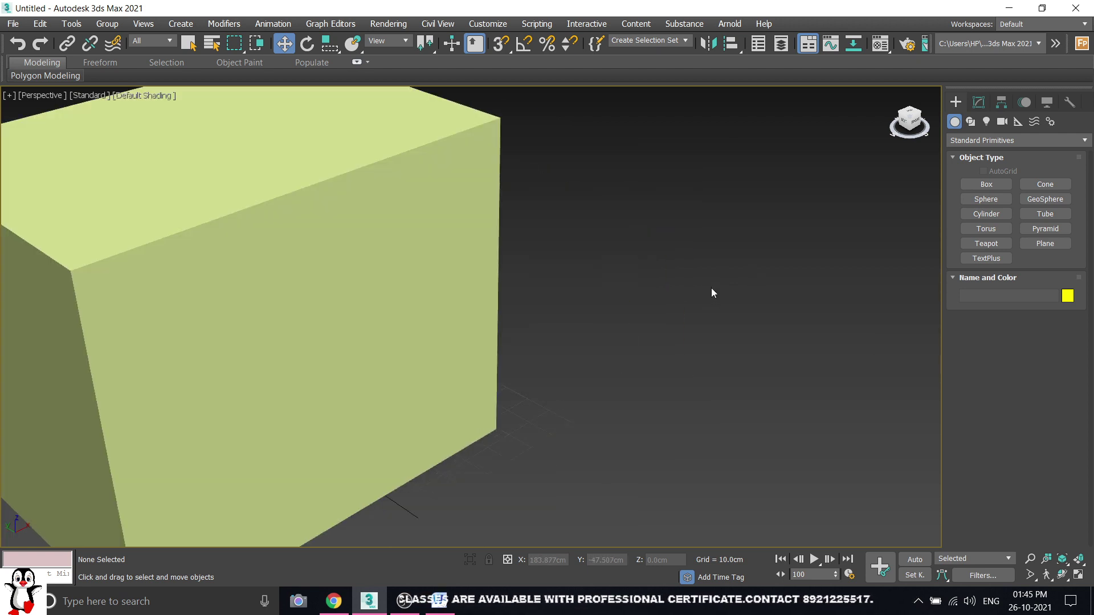
scroll(711, 289, "down", 5)
left_click_drag(521, 300, 372, 398)
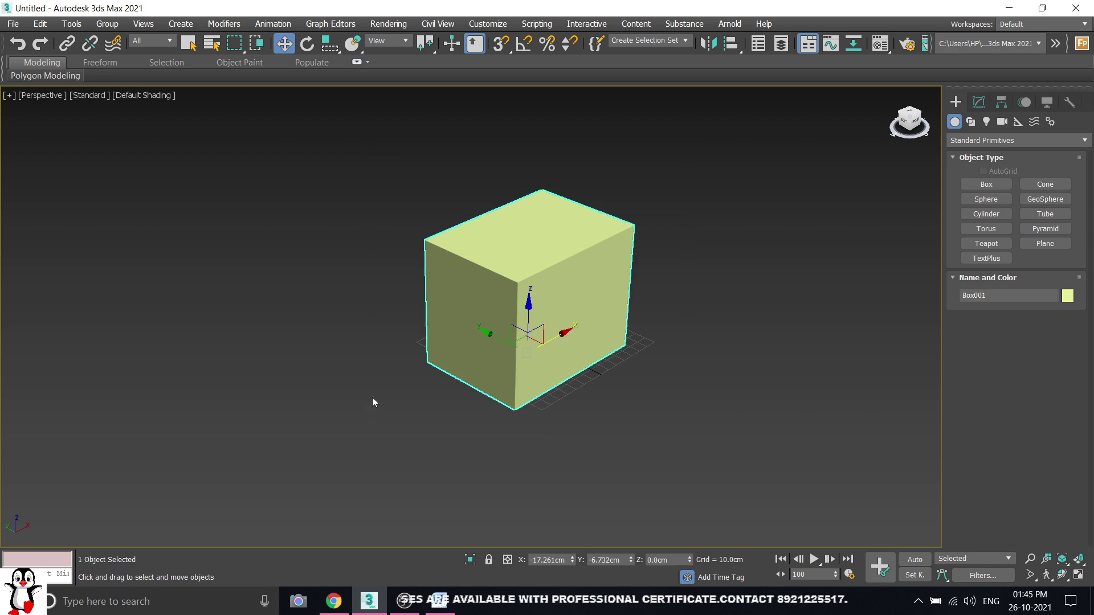
left_click(986, 243)
mouse_move(745, 273)
left_mouse_down()
mouse_move(757, 300)
mouse_move(689, 178)
left_mouse_up()
key("w")
left_click(682, 165)
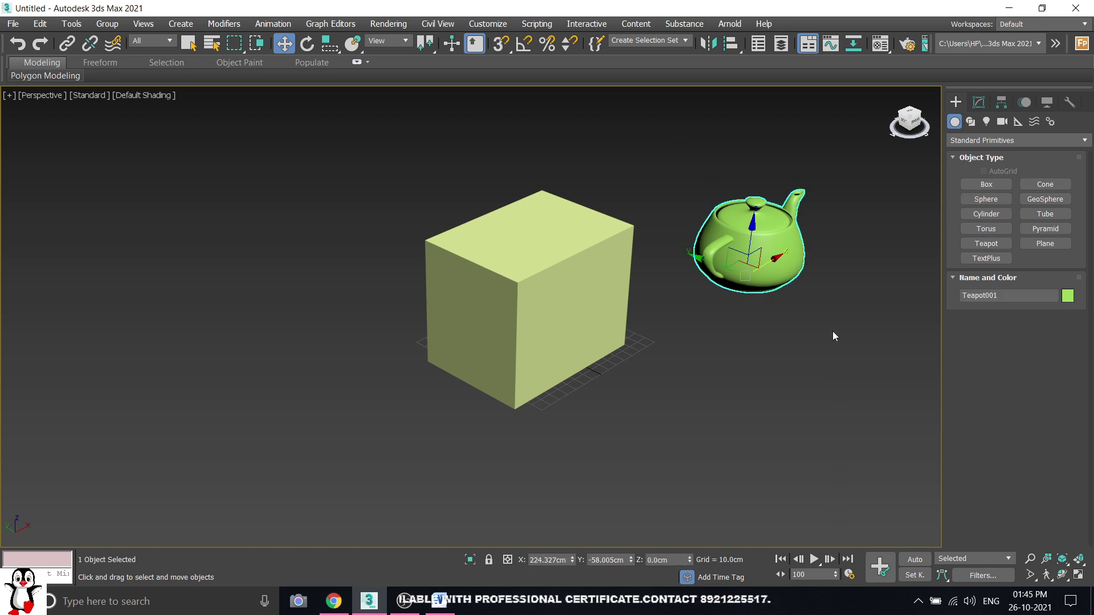
left_click(760, 285)
key("Delete")
scroll(606, 299, "up", 5)
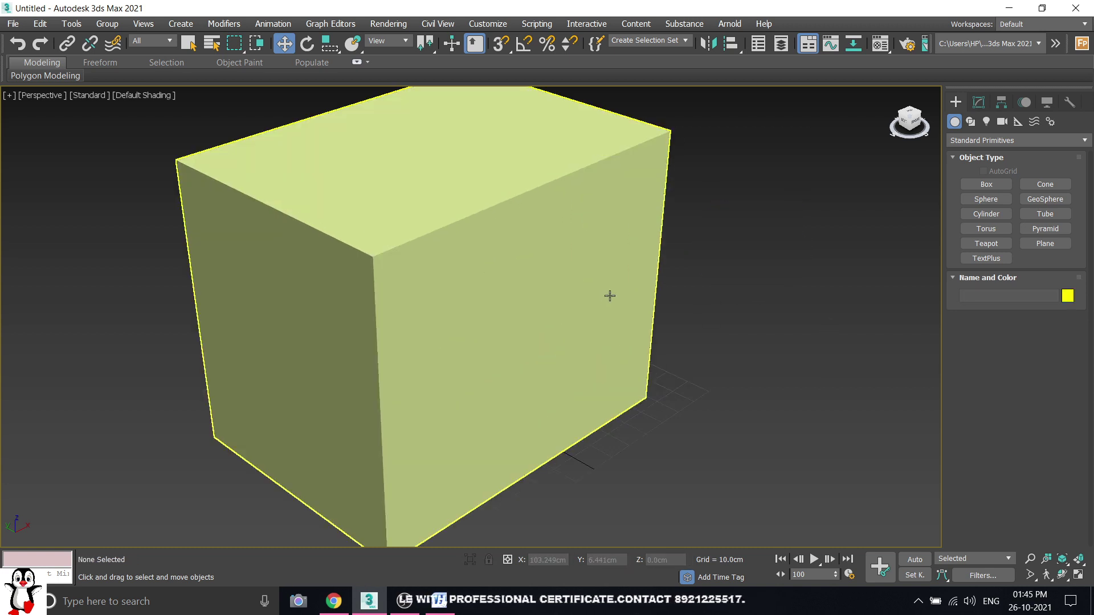
scroll(608, 295, "down", 5)
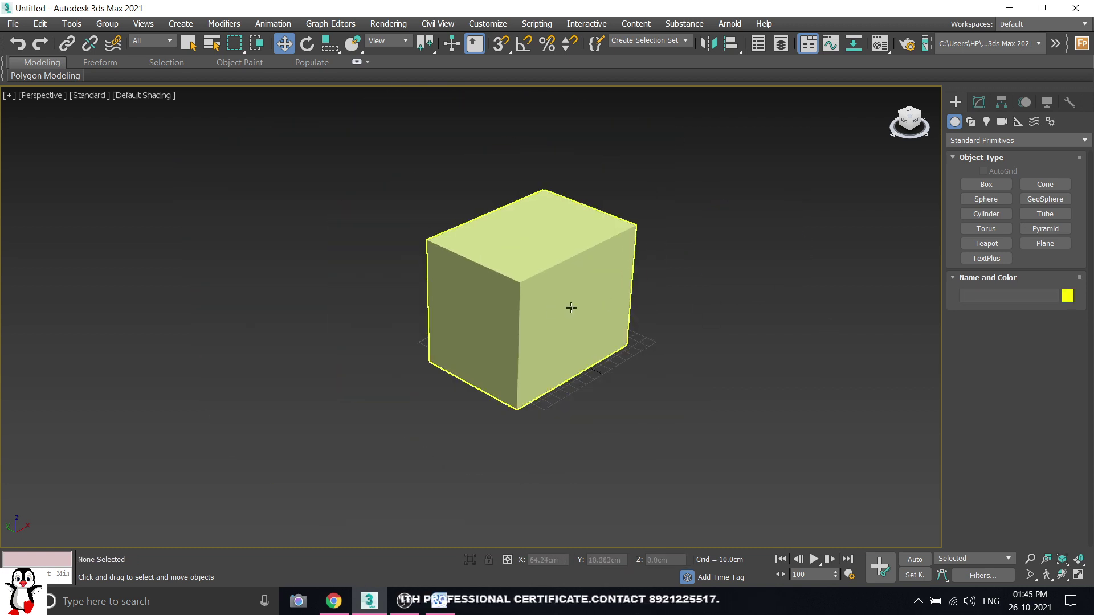
scroll(572, 305, "up", 5)
scroll(576, 305, "down", 4)
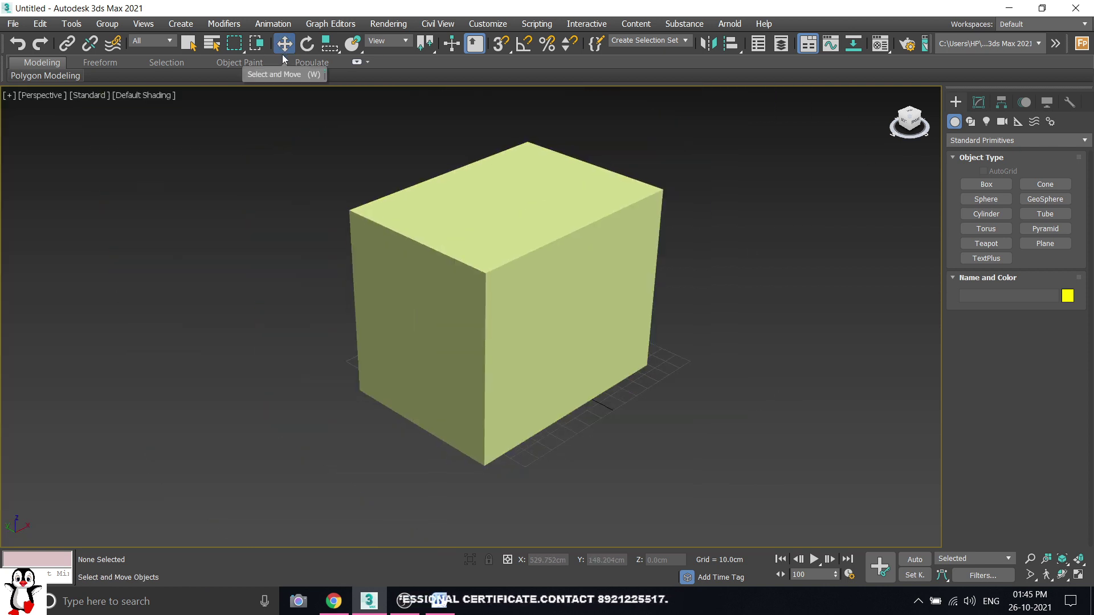
scroll(485, 191, "up", 5)
scroll(467, 216, "down", 4)
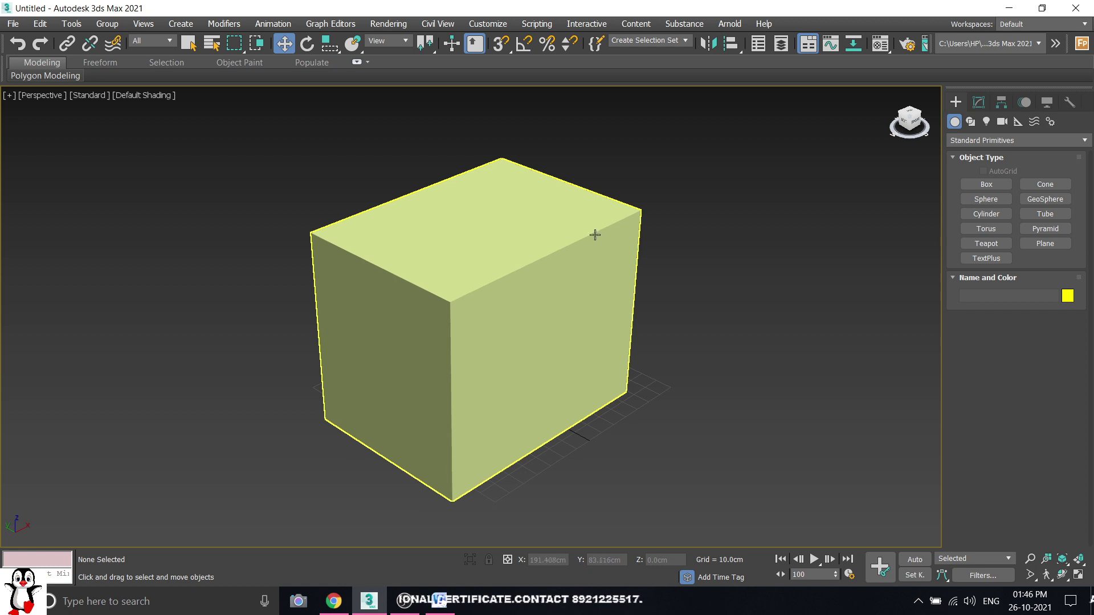
middle_click_drag(595, 235, 579, 237)
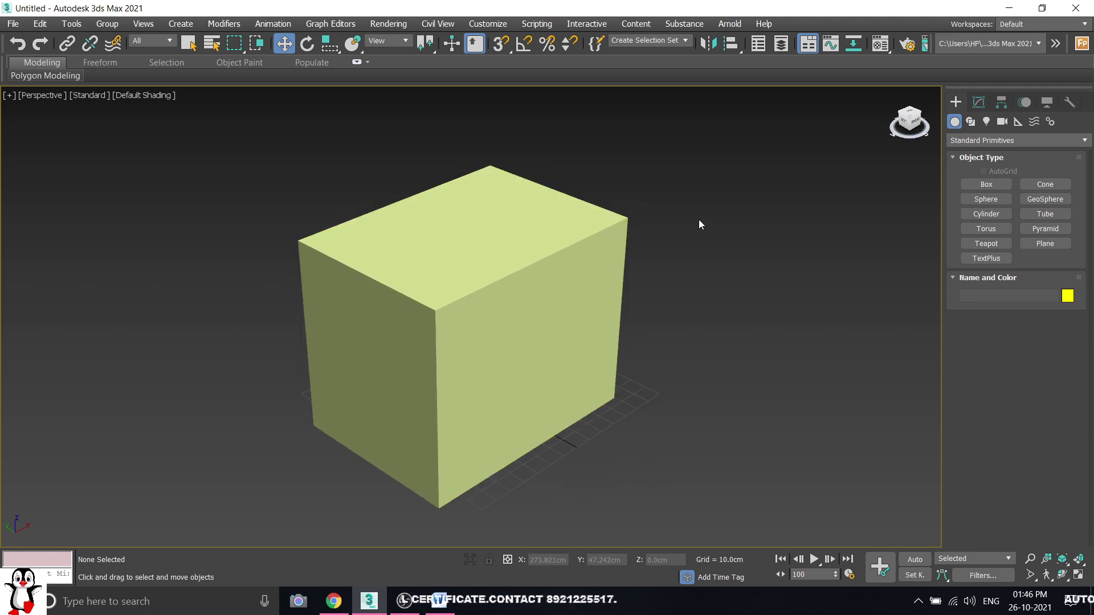
key("r")
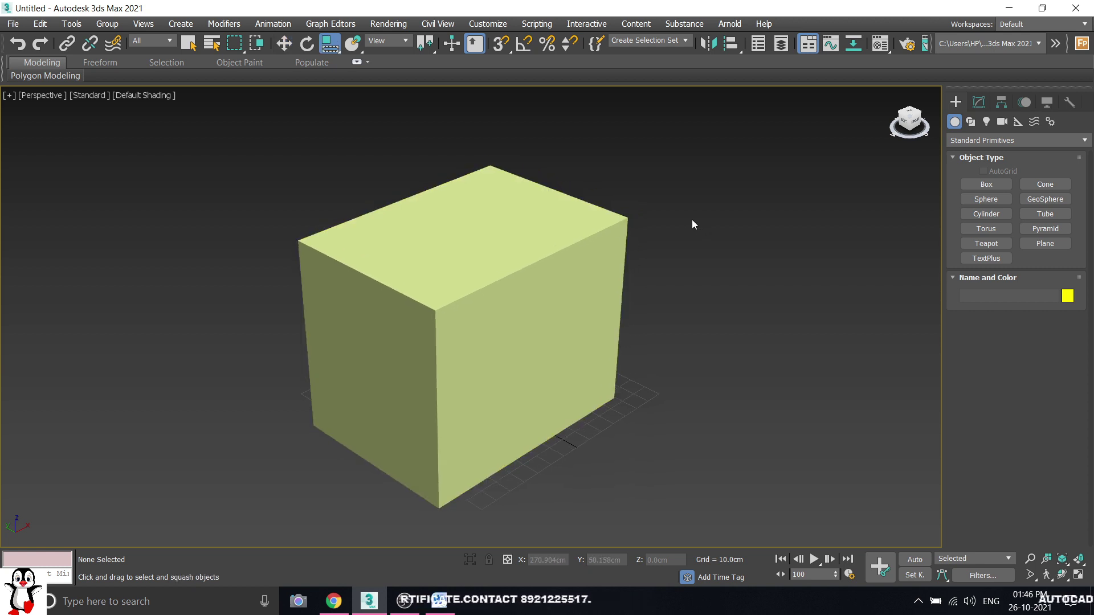
Switch from Select and Move to Select and Uniform Scale and drag a window around the box
left_click(284, 48)
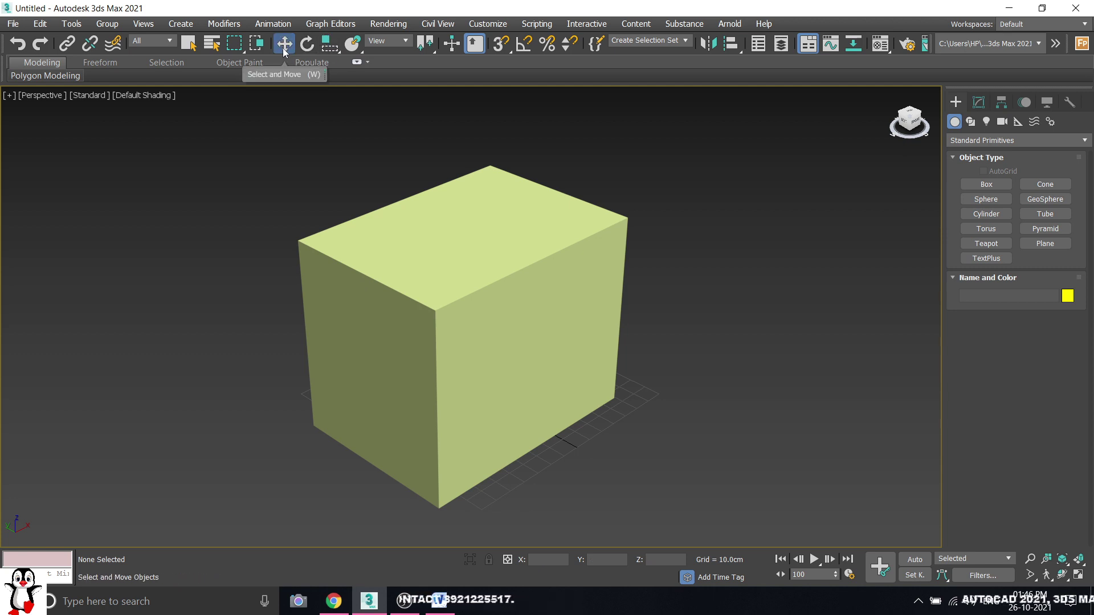
left_click(330, 43)
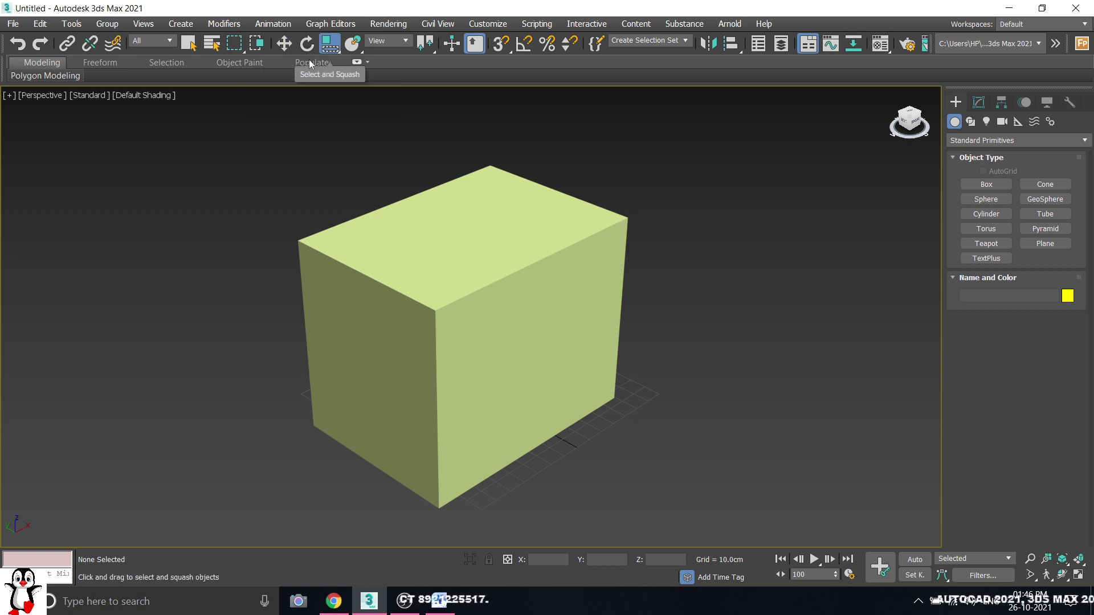
left_click(330, 47)
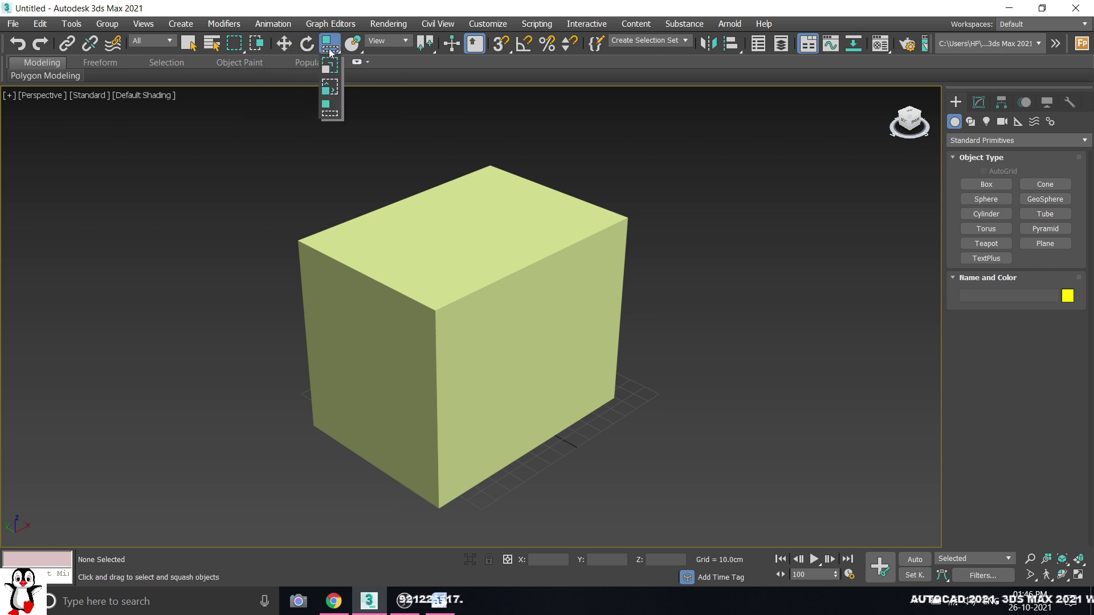
left_click(330, 65)
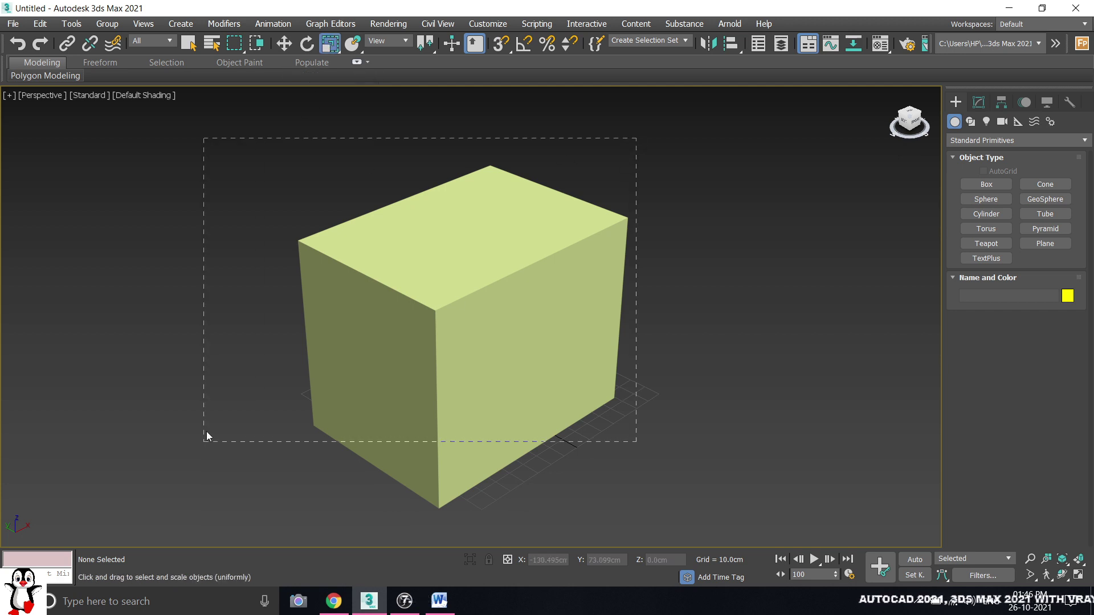
left_click_drag(326, 372, 674, 206)
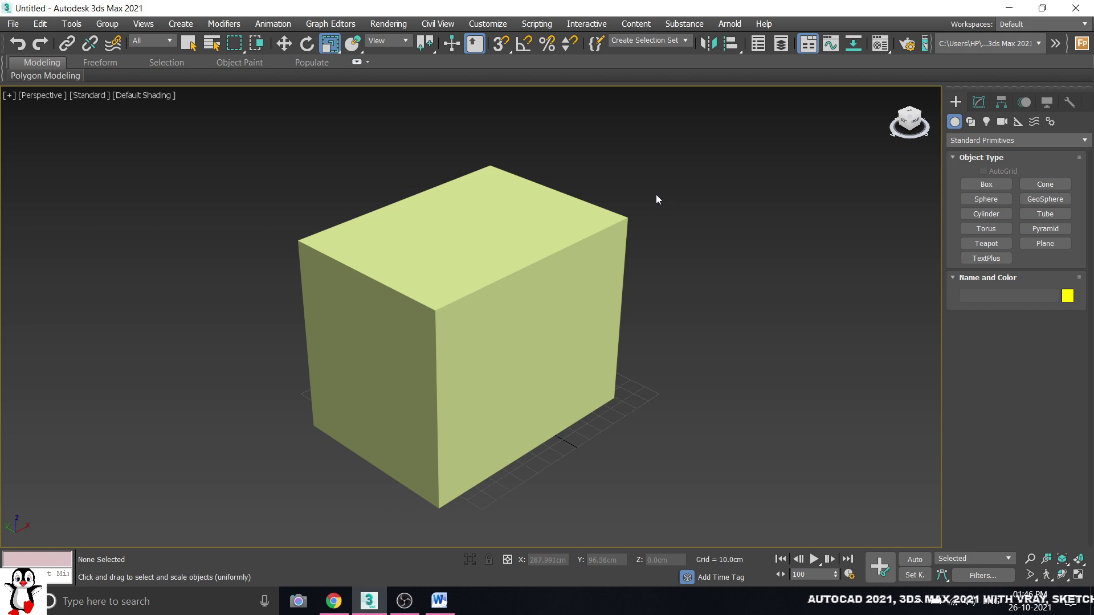
Toggle between squash and uniform scaling and the W/R shortcuts, ending on uniform scale
left_click(330, 43)
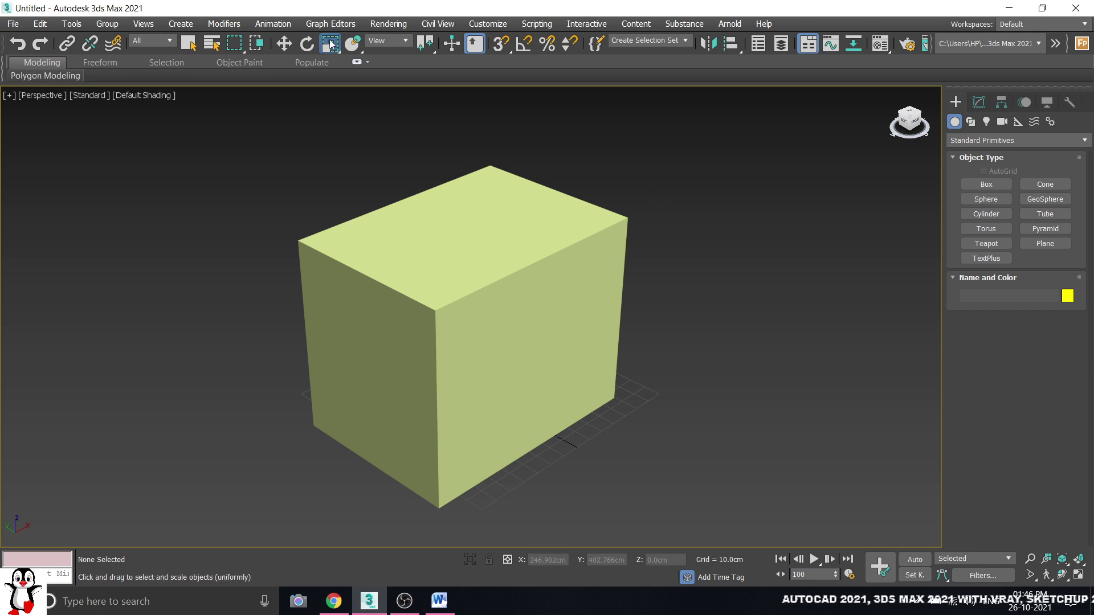
left_click_drag(330, 44, 326, 104)
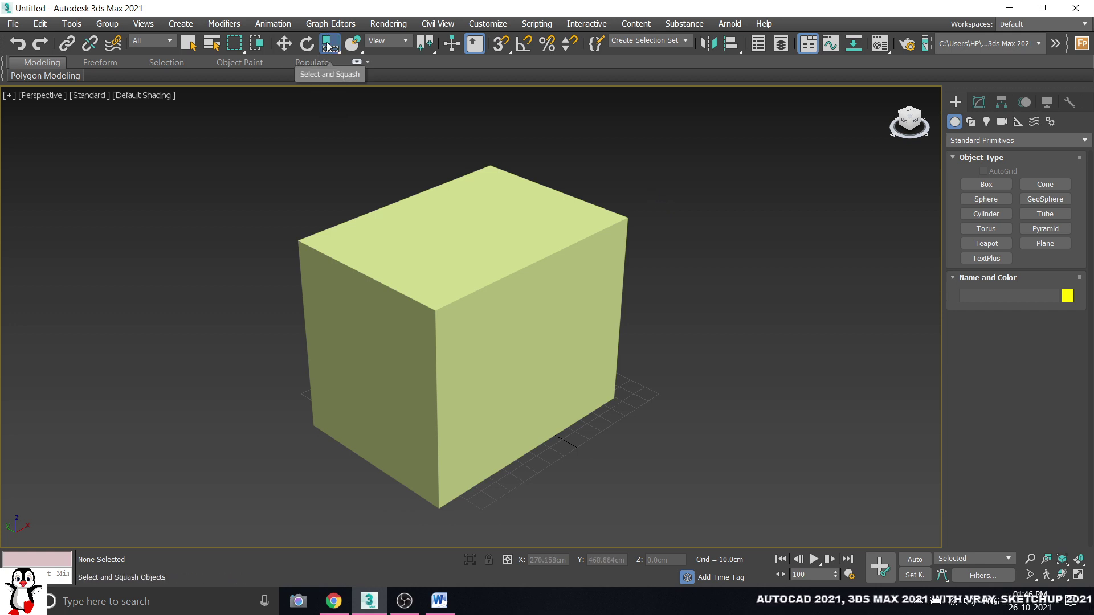
left_click_drag(329, 46, 329, 48)
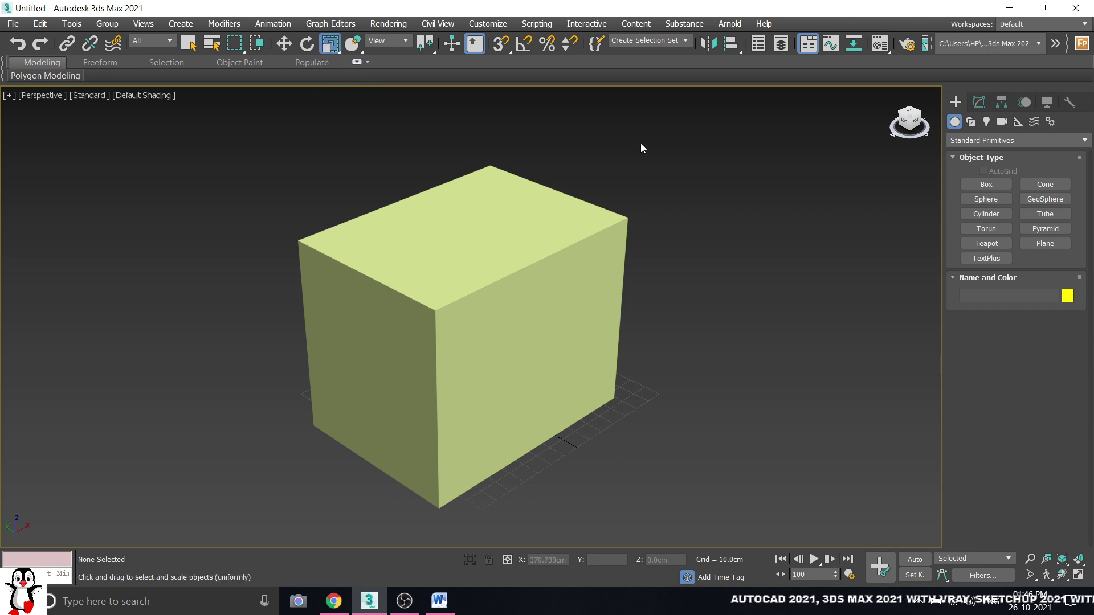
scroll(462, 222, "down", 5)
scroll(413, 235, "up", 6)
scroll(422, 233, "down", 4)
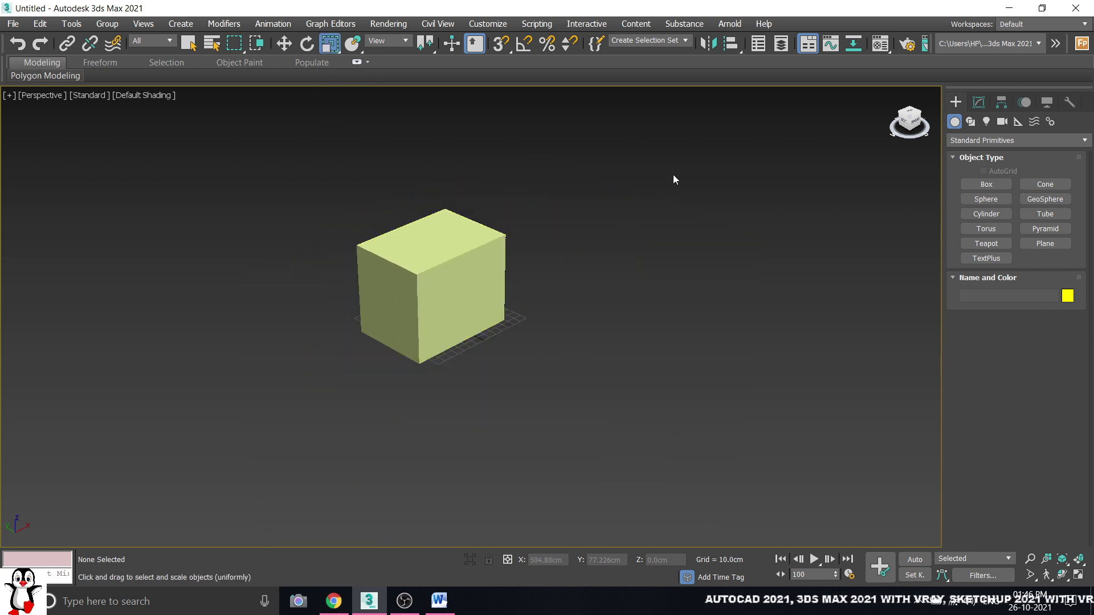
scroll(424, 149, "up", 3)
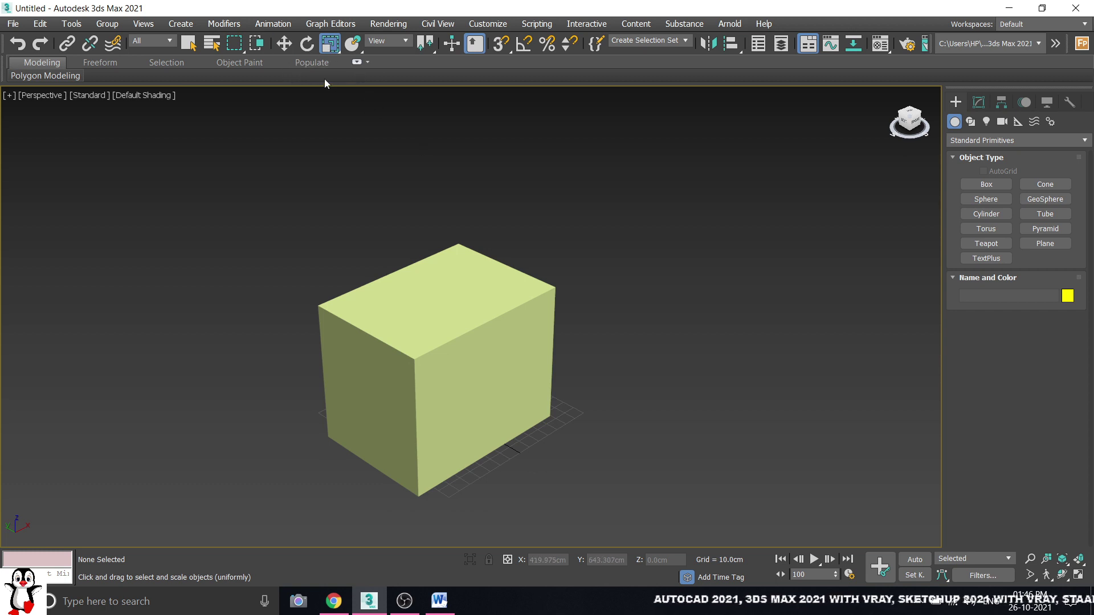
key("w")
key("r")
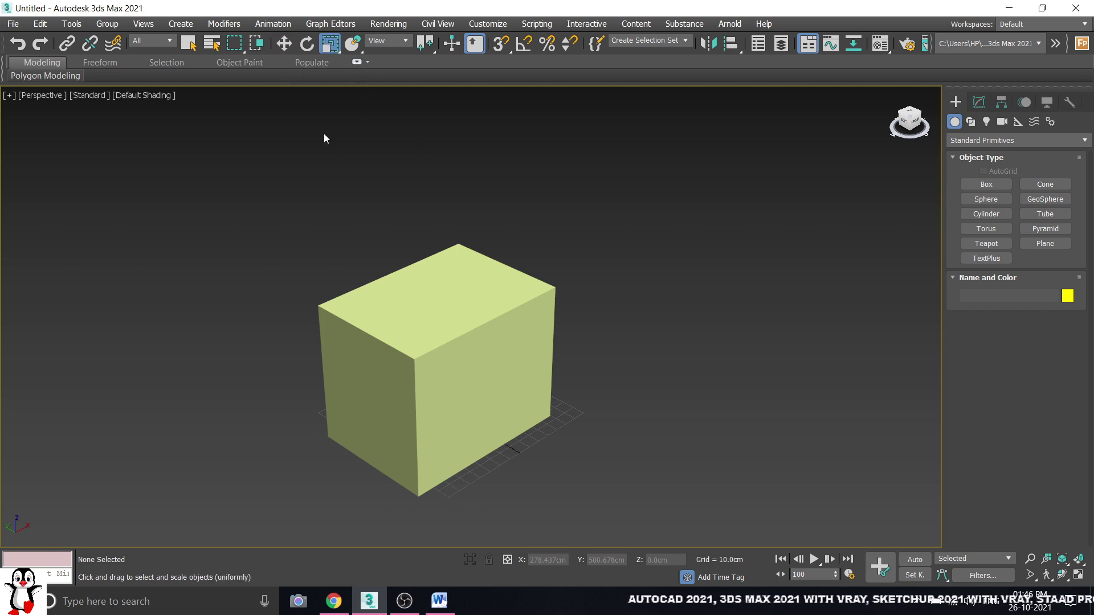
scroll(439, 379, "up", 5)
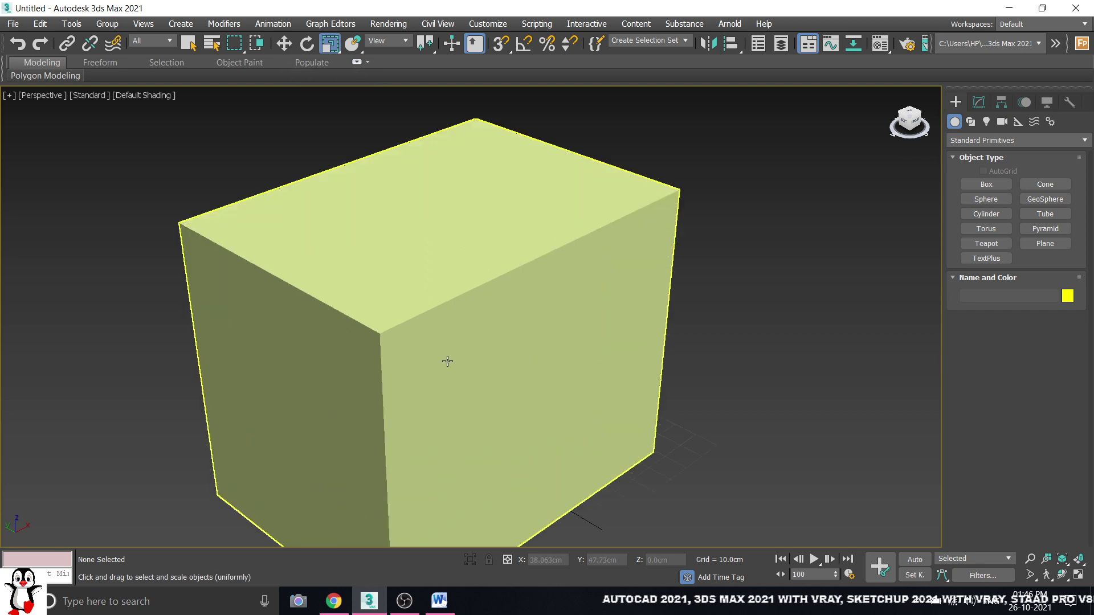
scroll(448, 360, "down", 5)
left_click(544, 329)
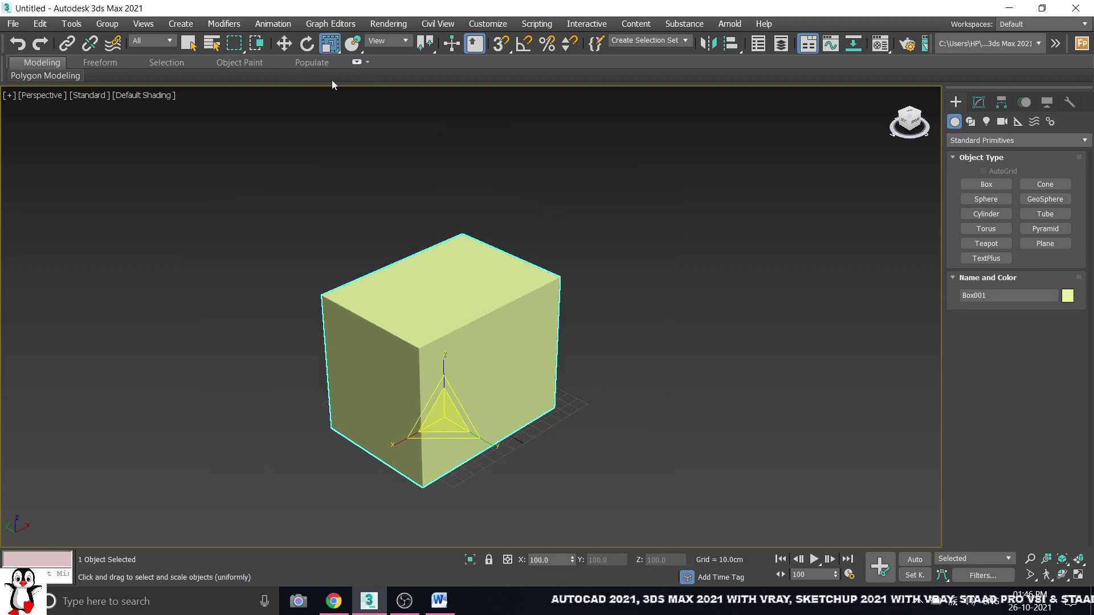
key("w")
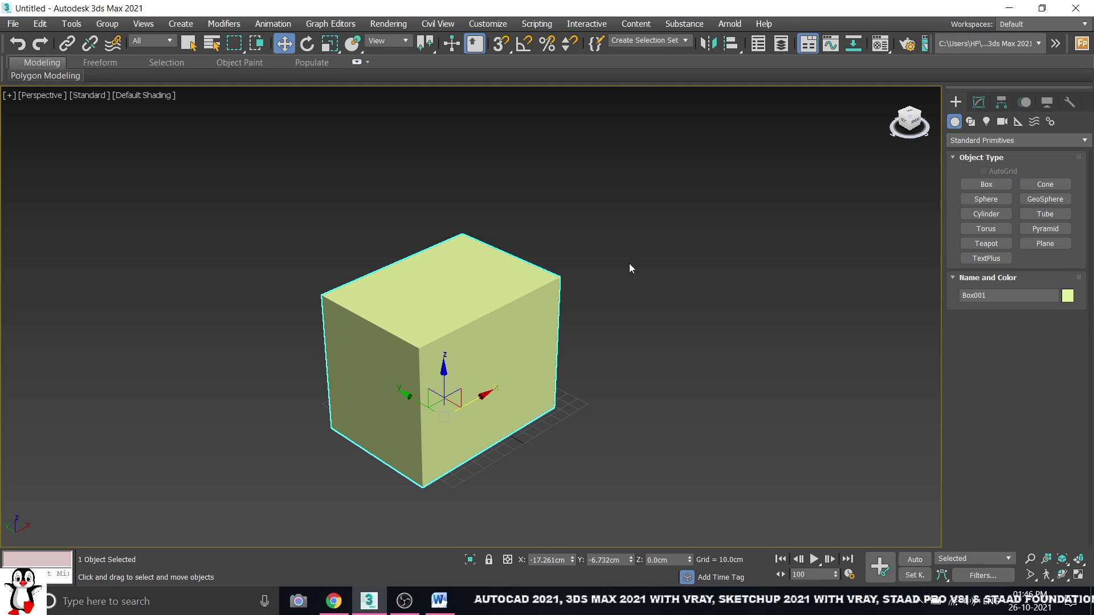
key("r")
left_click(651, 309)
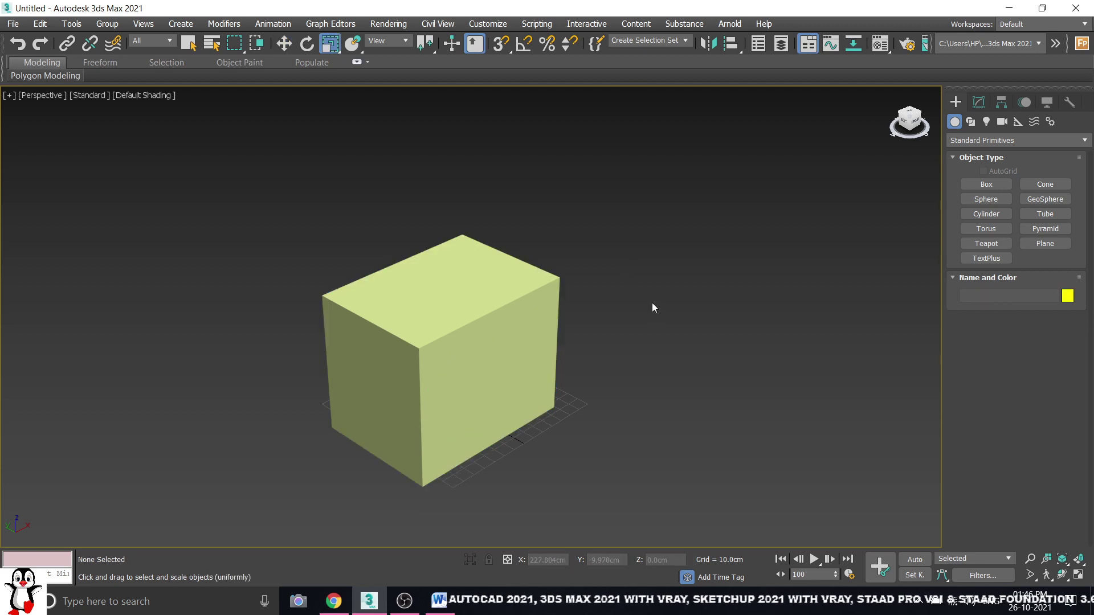
key("w")
left_click(489, 407)
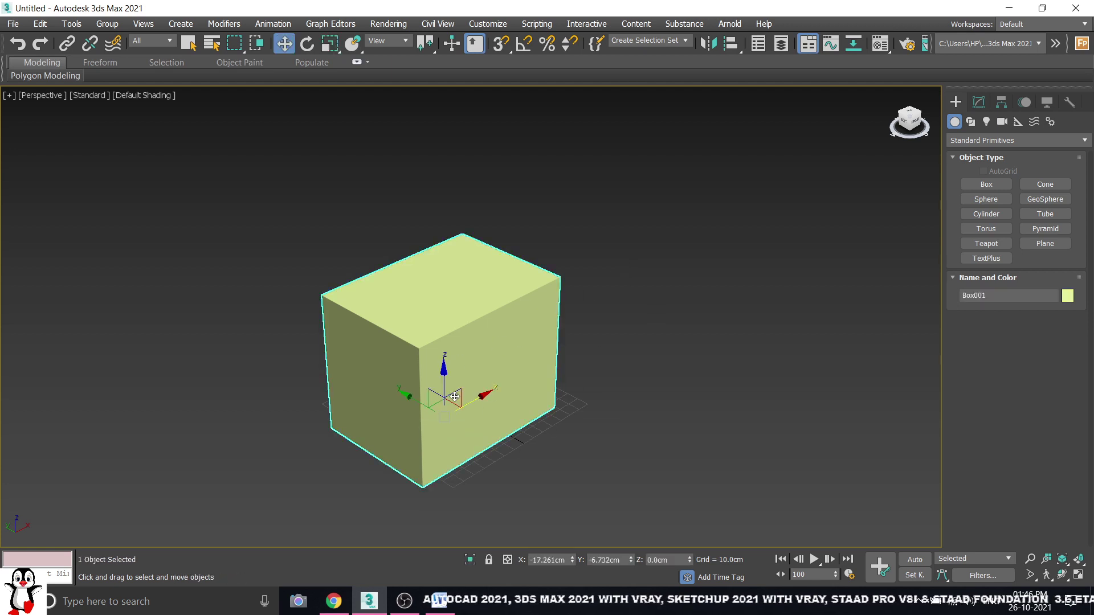
left_click_drag(477, 398, 567, 358)
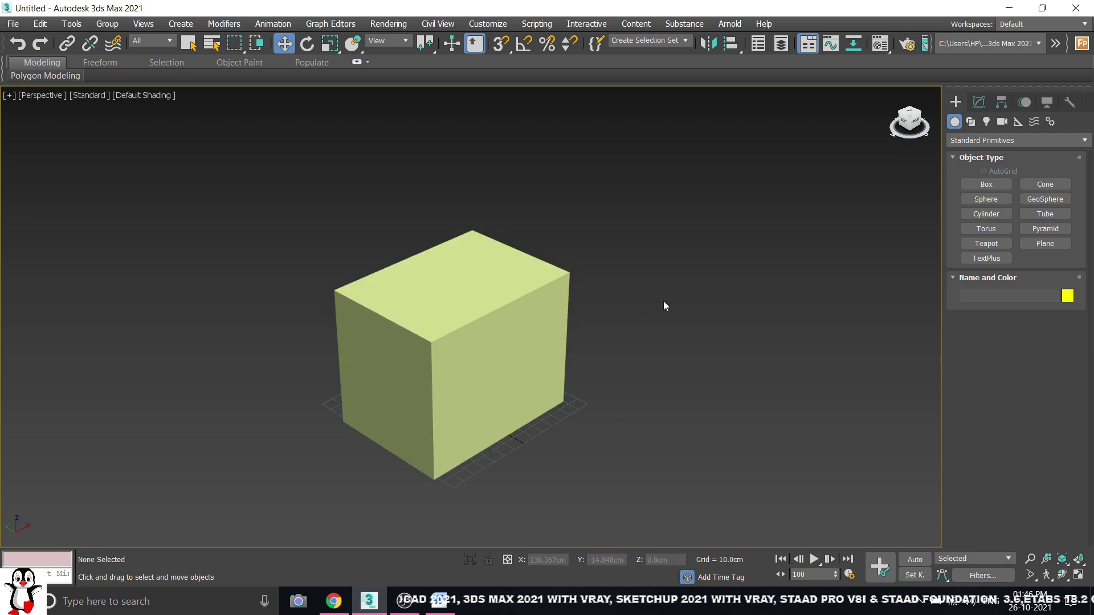
key("r")
left_click(456, 327)
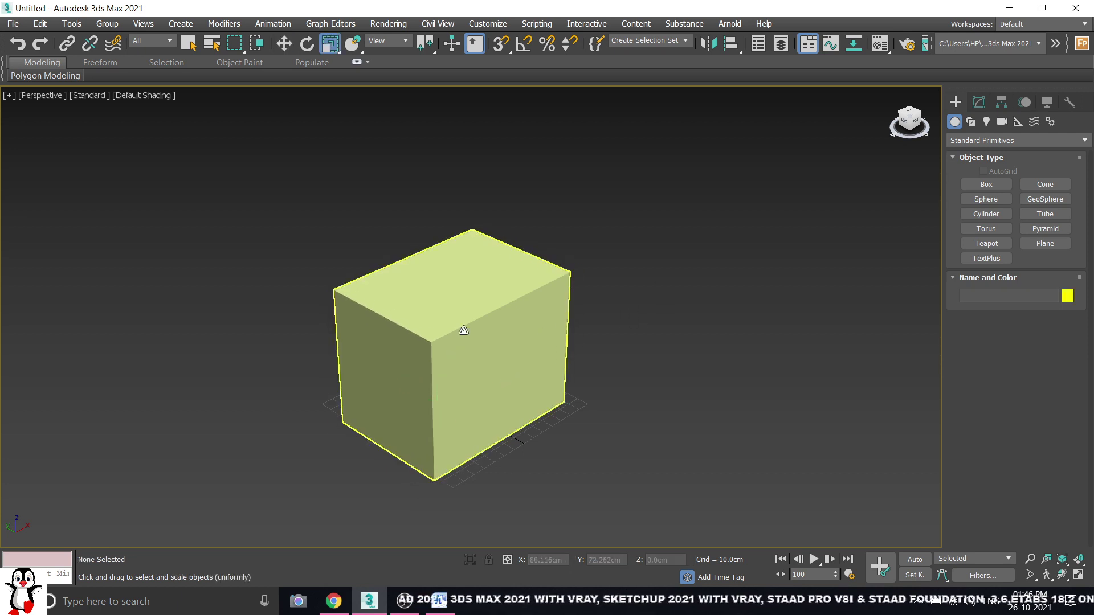
left_click(621, 316)
left_click(530, 305)
key("w")
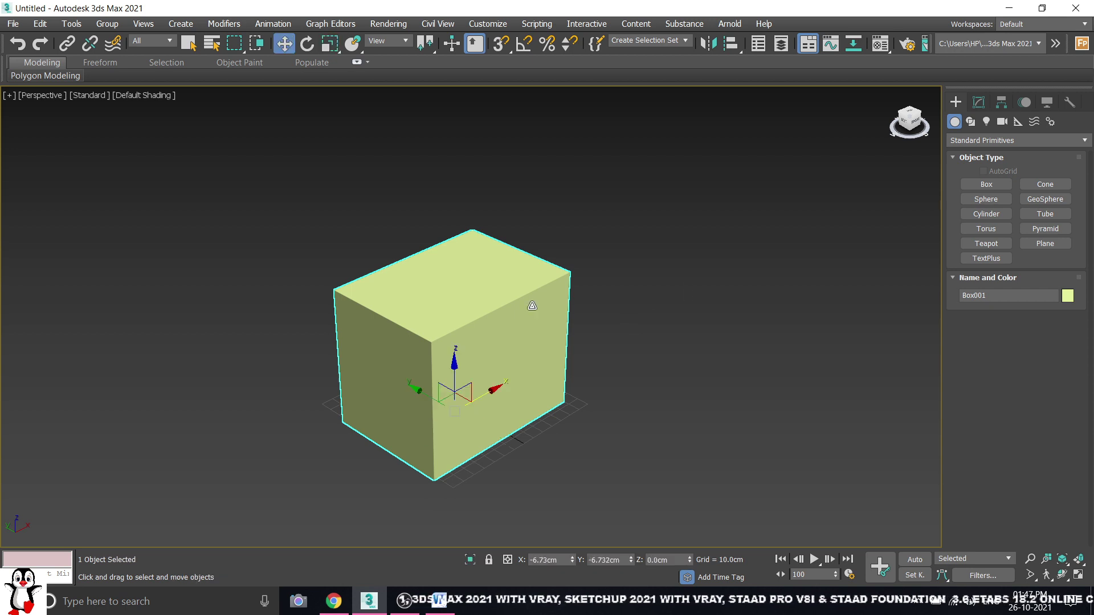
key("r")
key("w")
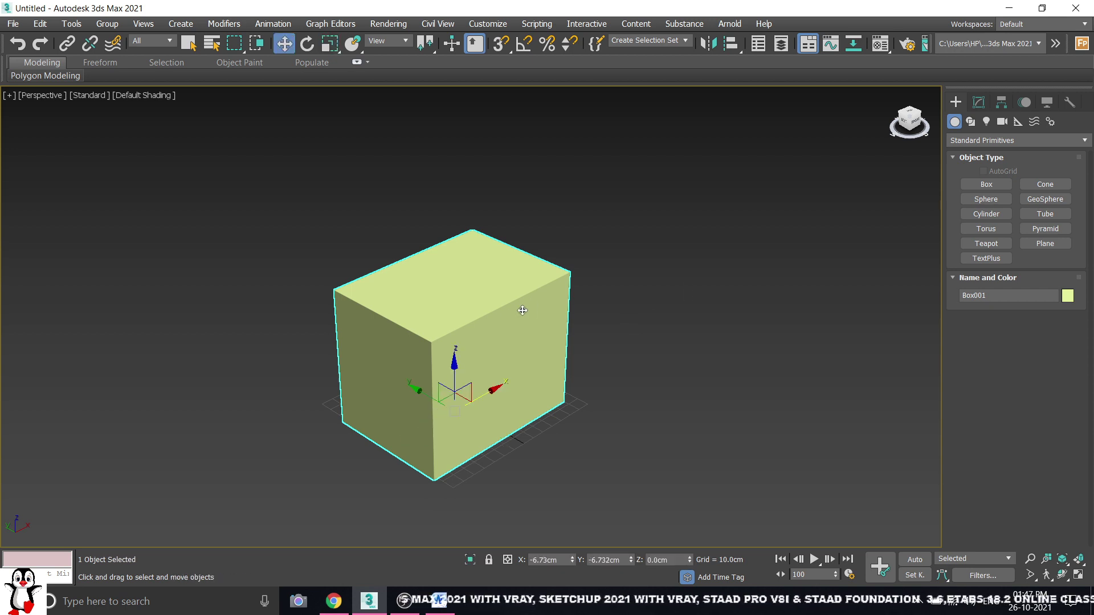
scroll(468, 422, "up", 4)
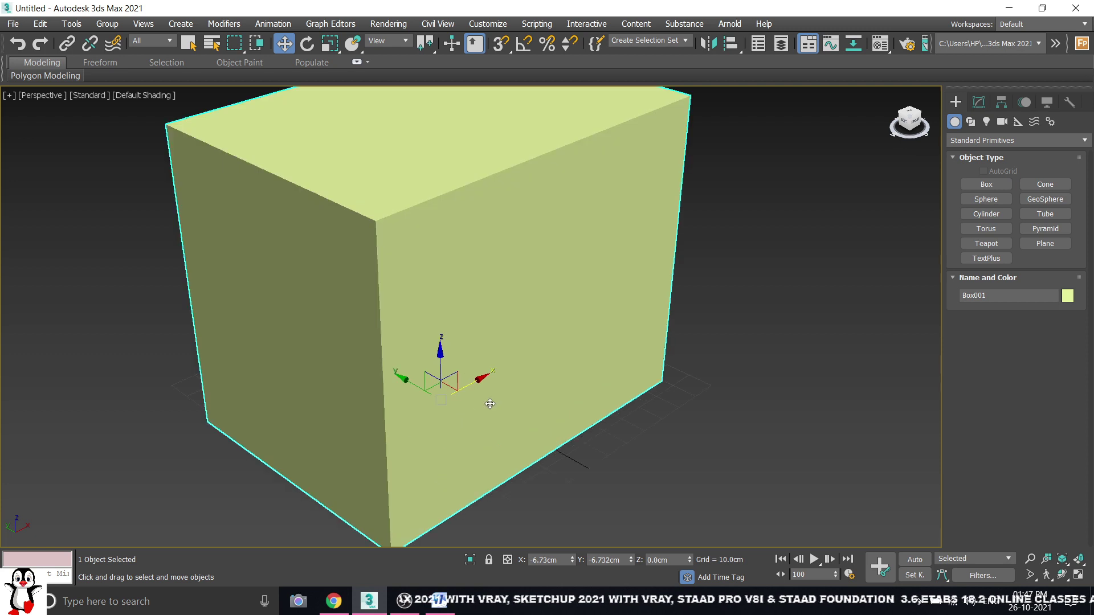
scroll(418, 345, "down", 4)
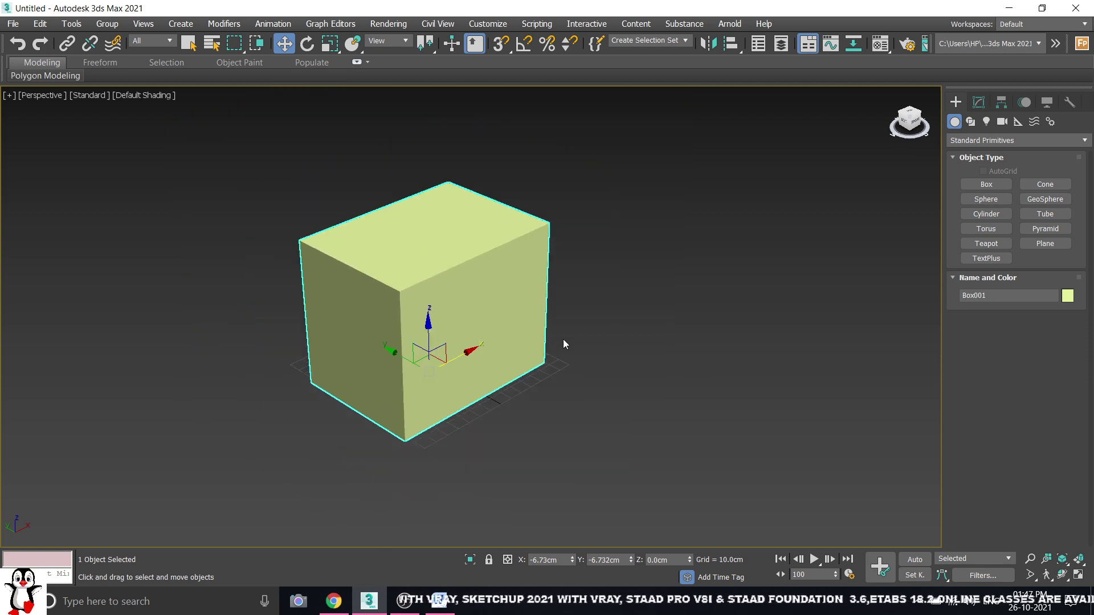
scroll(563, 340, "up", 2)
scroll(515, 399, "up", 2)
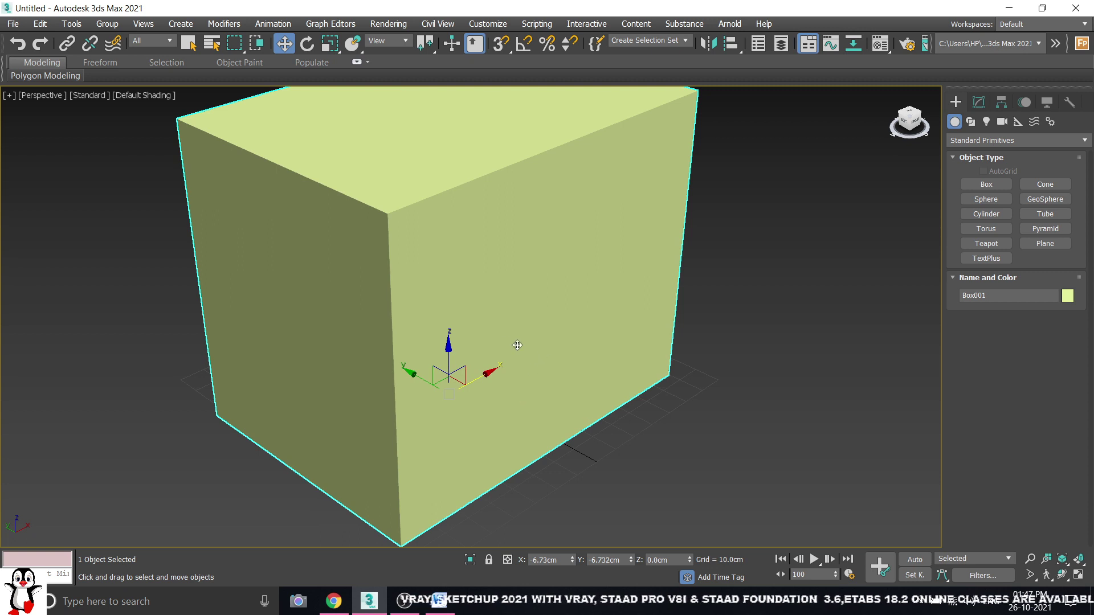
scroll(477, 352, "down", 2)
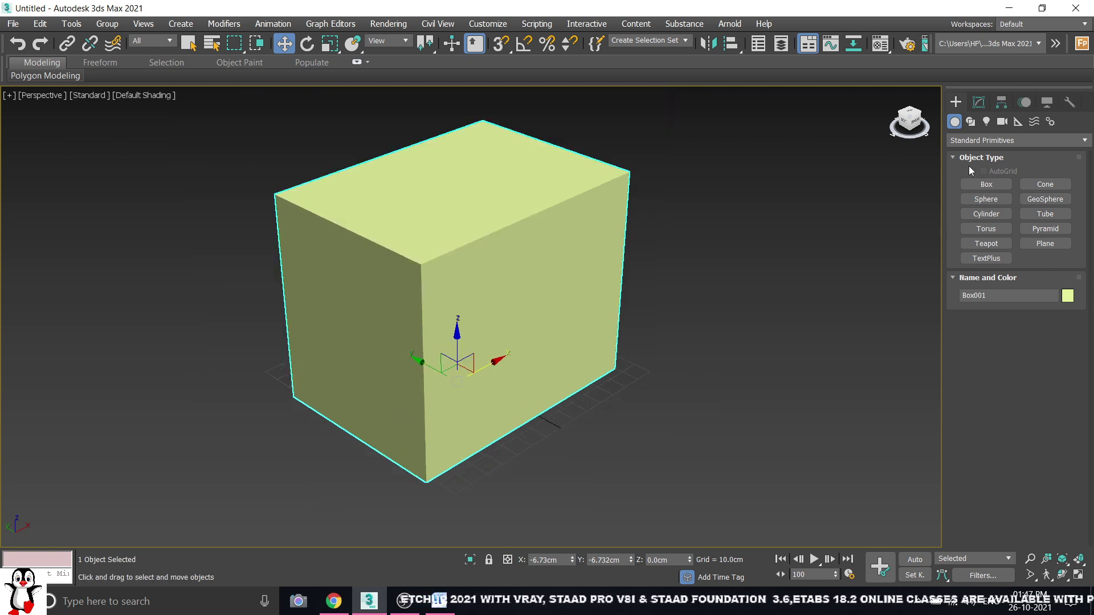
mouse_move(638, 335)
middle_mouse_down()
mouse_move(600, 334)
mouse_move(605, 356)
middle_mouse_up()
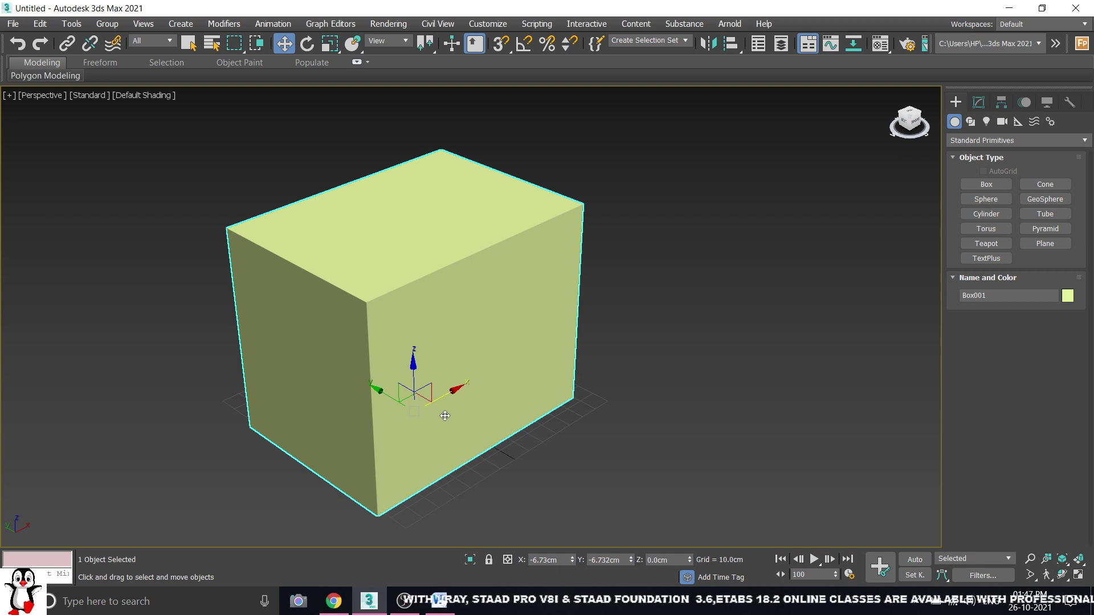
Press E, then R twice to reach Select and Uniform Scale, and reselect Box001
key("e")
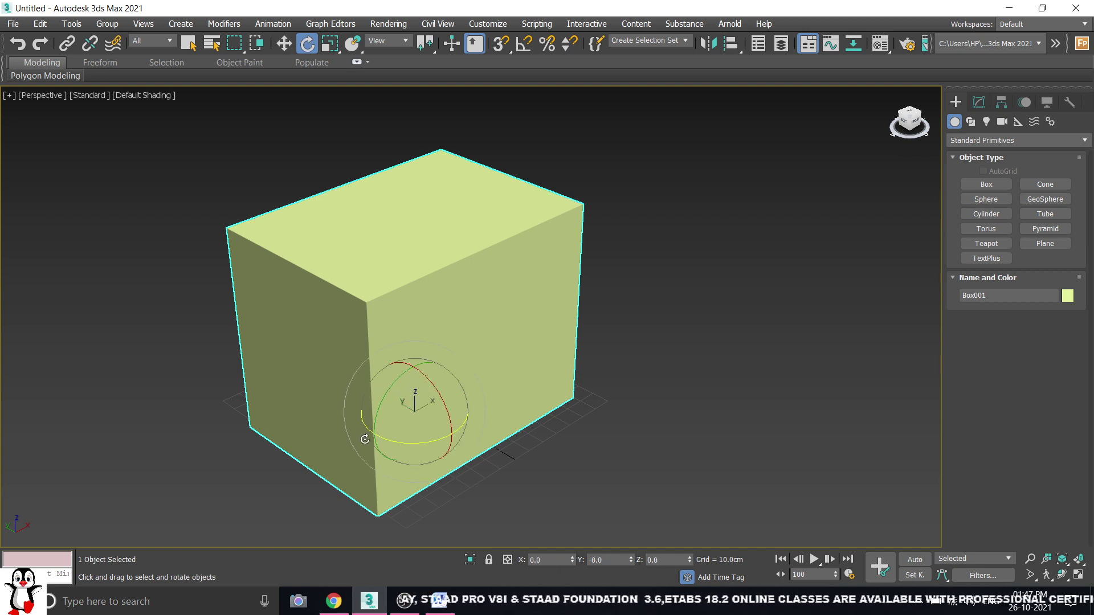
key("r")
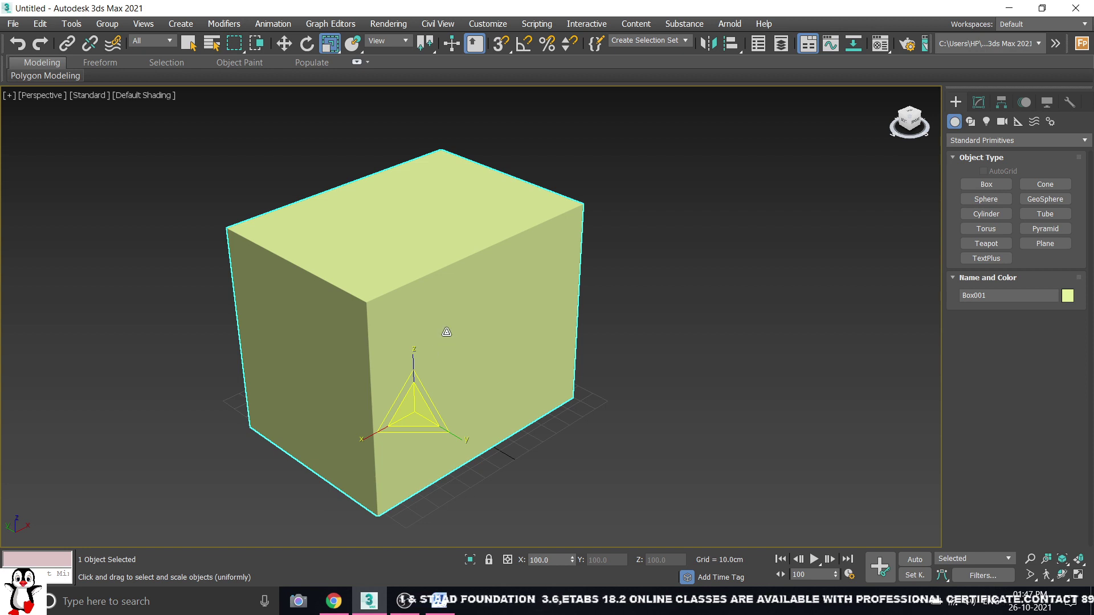
key("r")
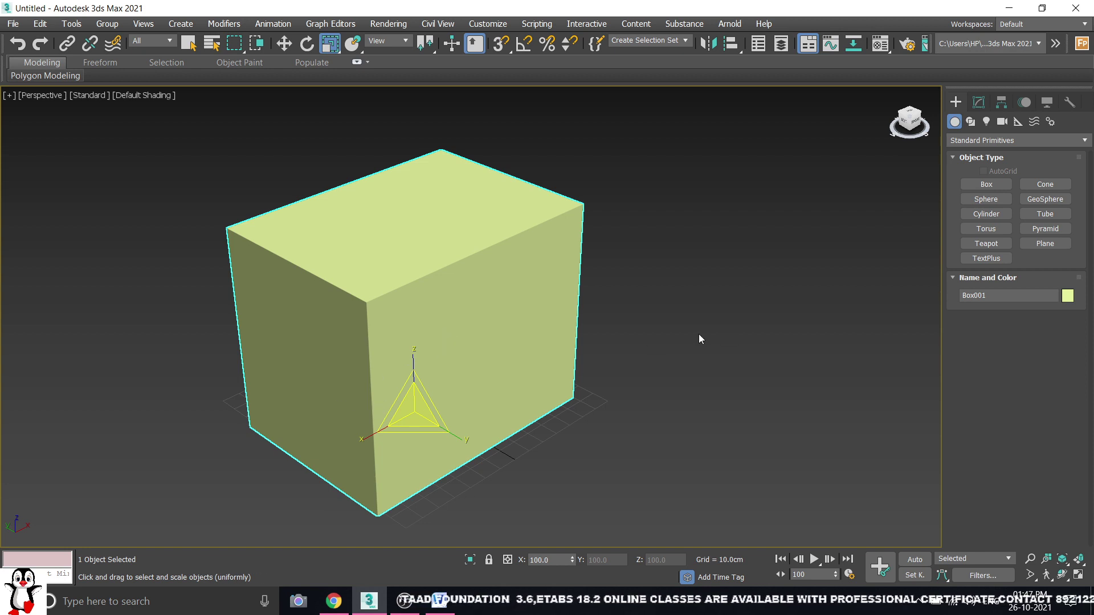
left_click(698, 333)
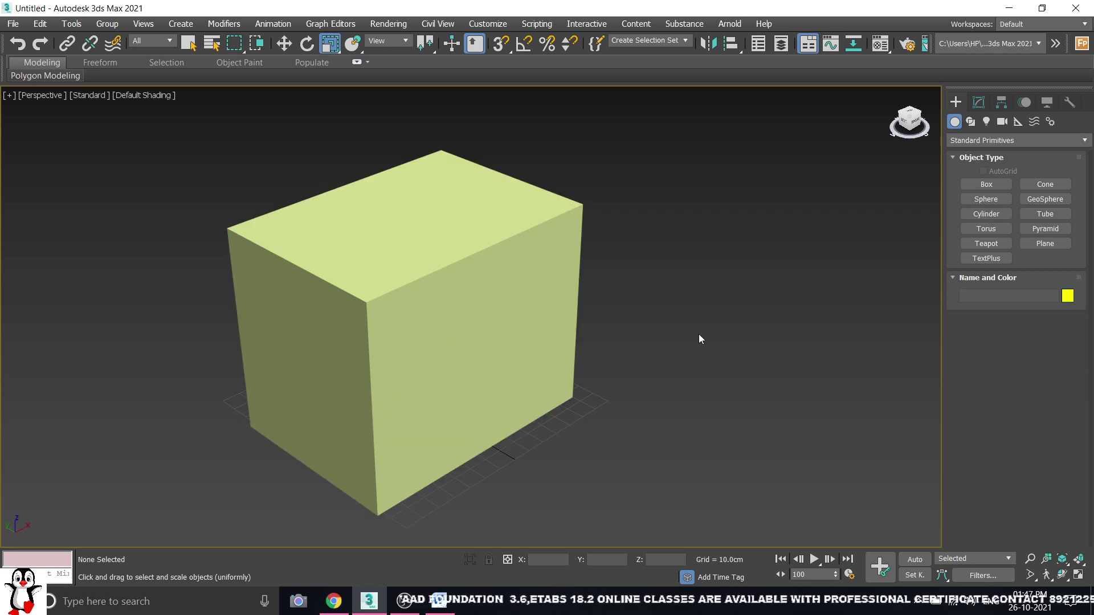
left_click(507, 295)
scroll(507, 295, "down", 2)
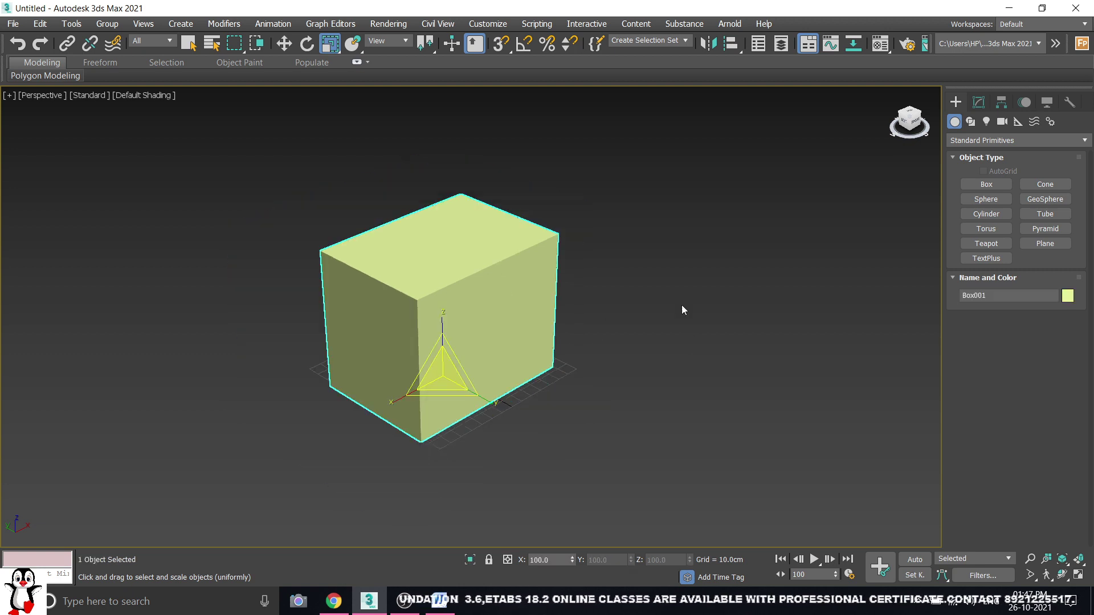
scroll(596, 323, "up", 2)
scroll(532, 309, "down", 2)
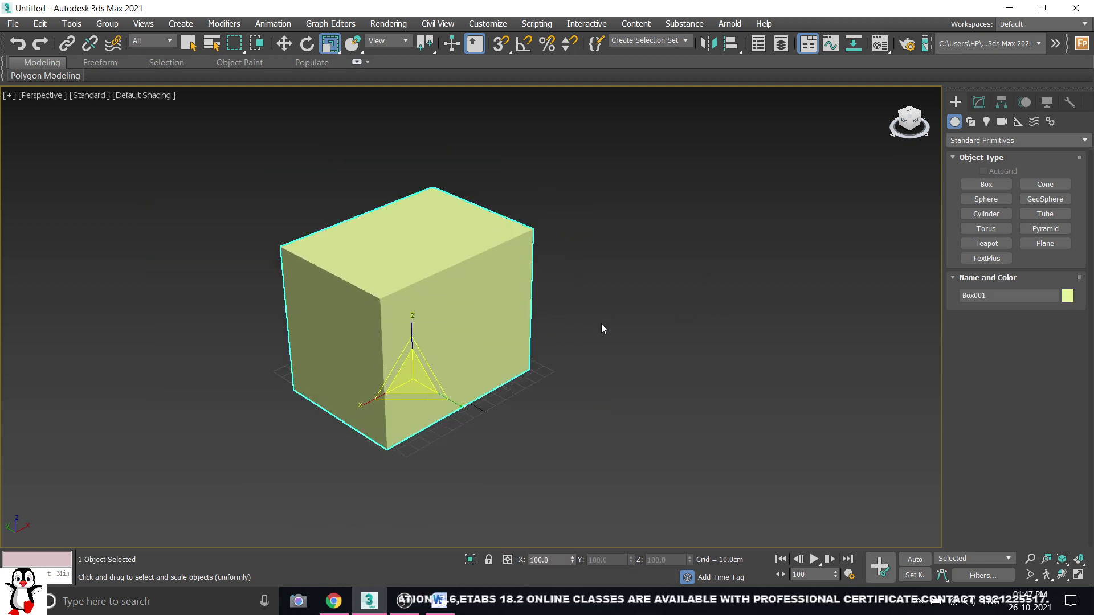
Enter a 50% offset in Scale Transform Type-In to halve Box001
right_click(330, 44)
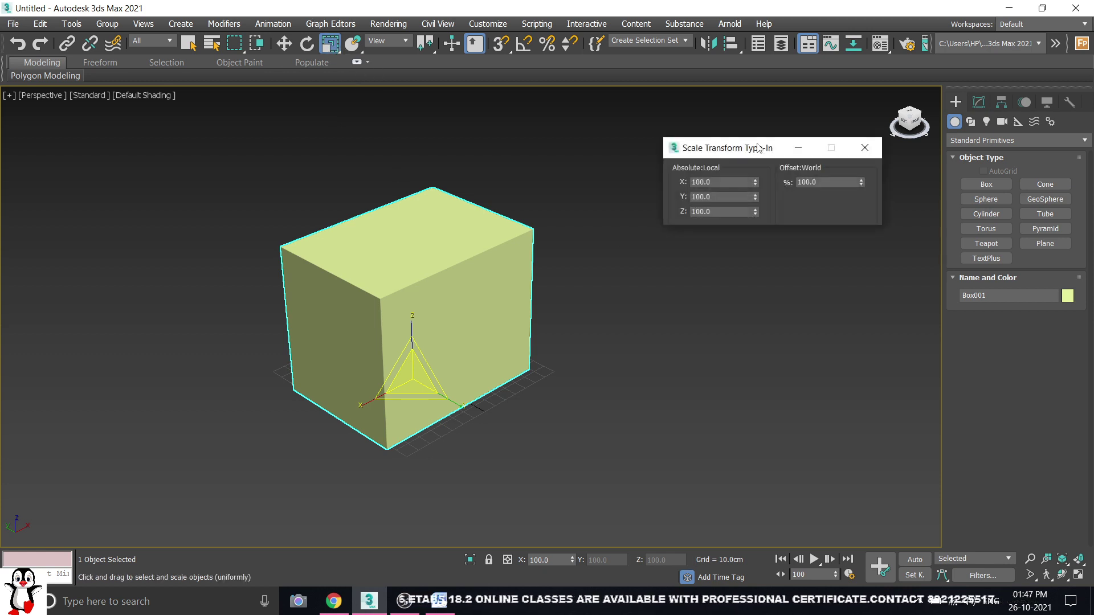
left_click_drag(743, 147, 697, 144)
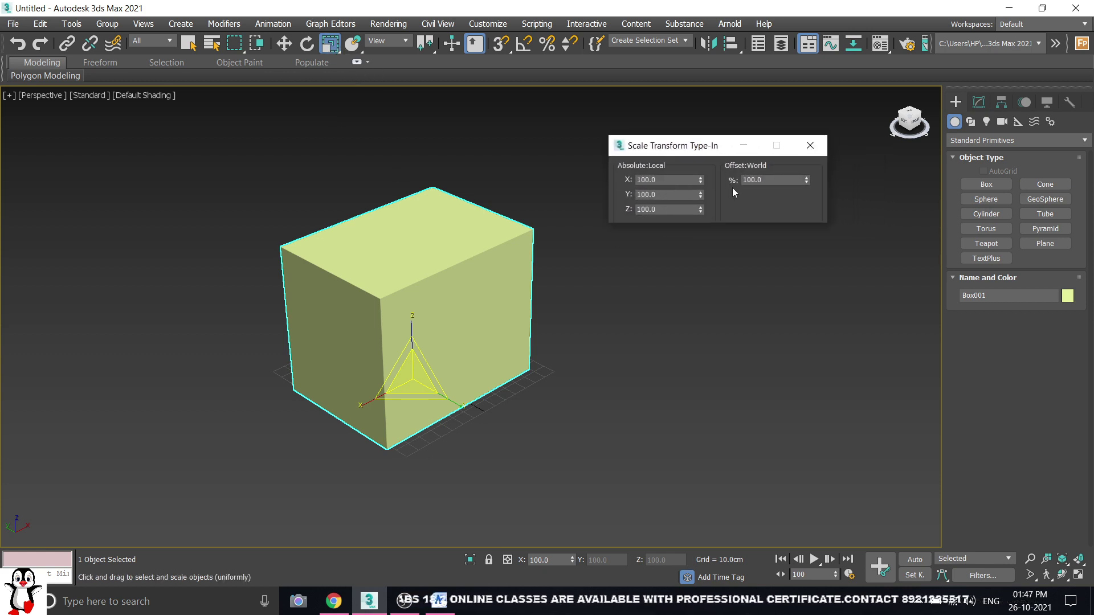
left_click_drag(777, 177, 742, 182)
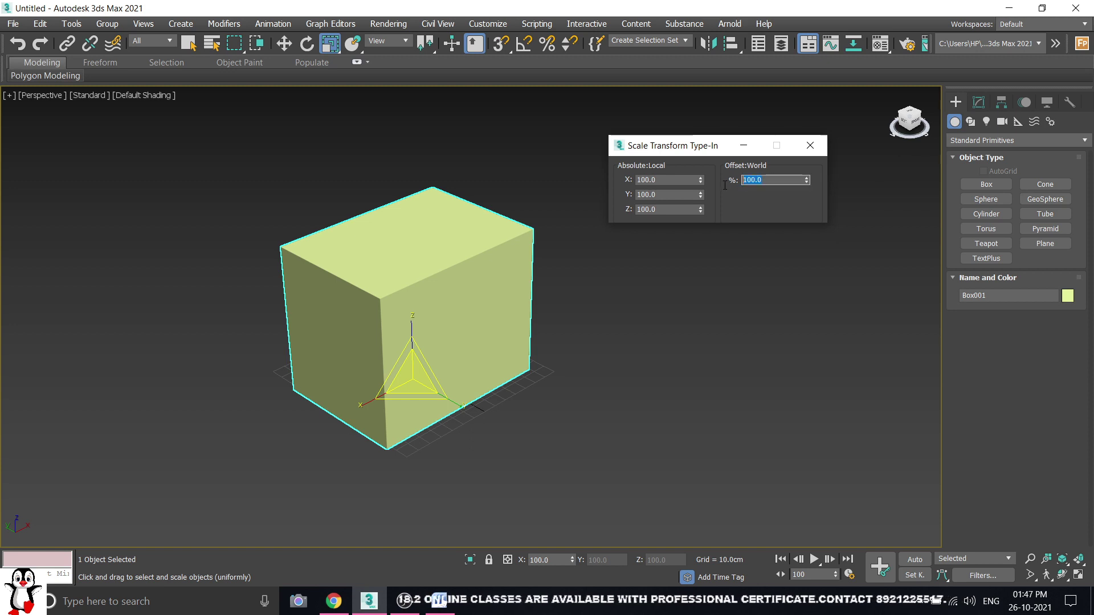
type("50")
key("Return")
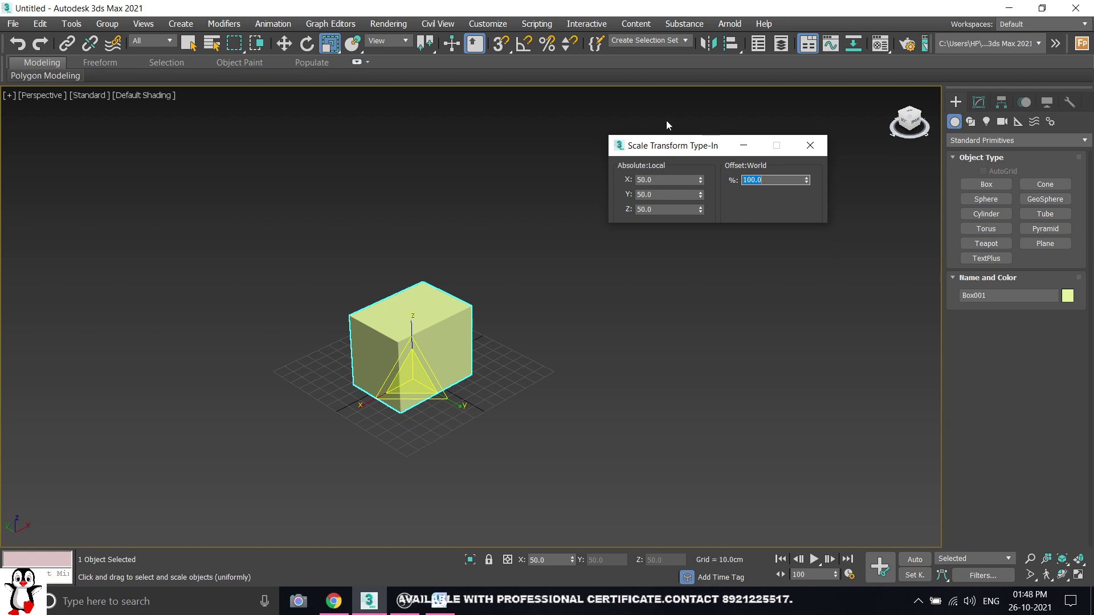
Check the X, Y and Z scale fields, then apply a 50% offset to halve the box
left_click(769, 180)
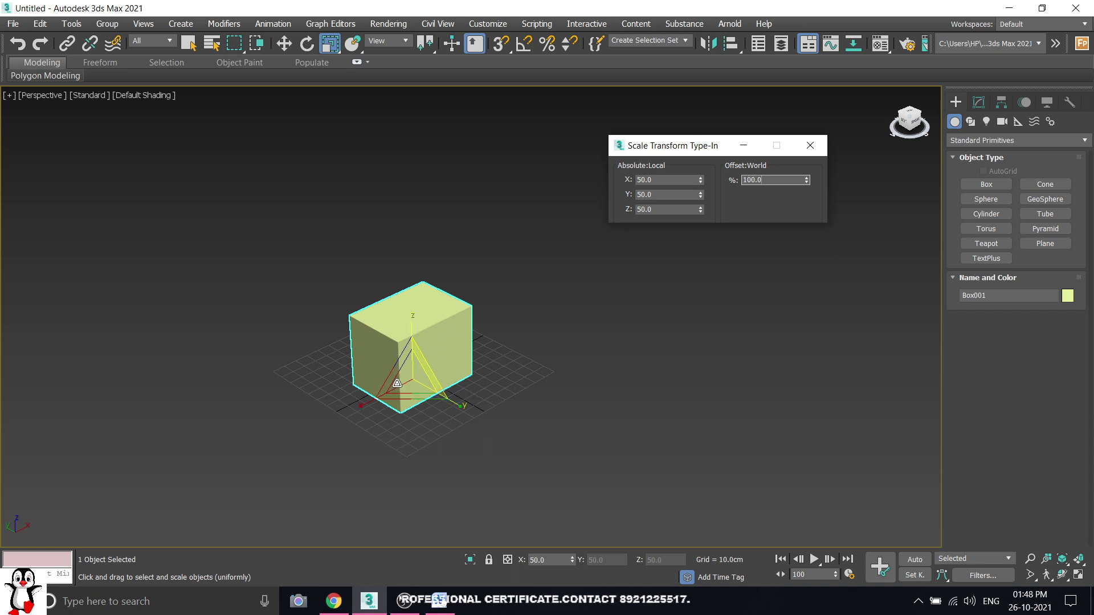
scroll(393, 353, "up", 4)
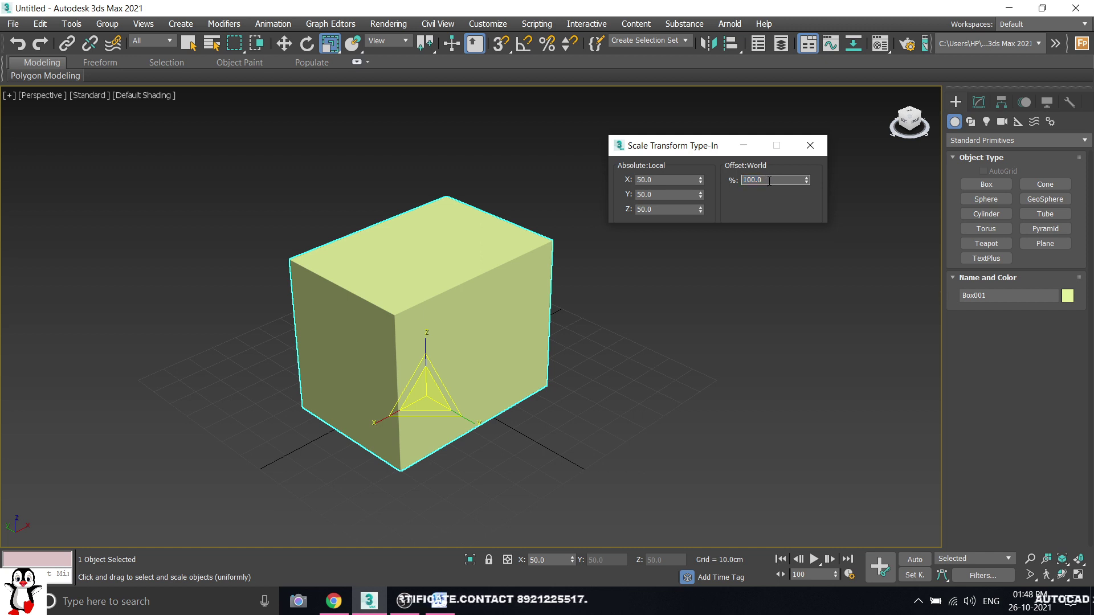
left_click(667, 195)
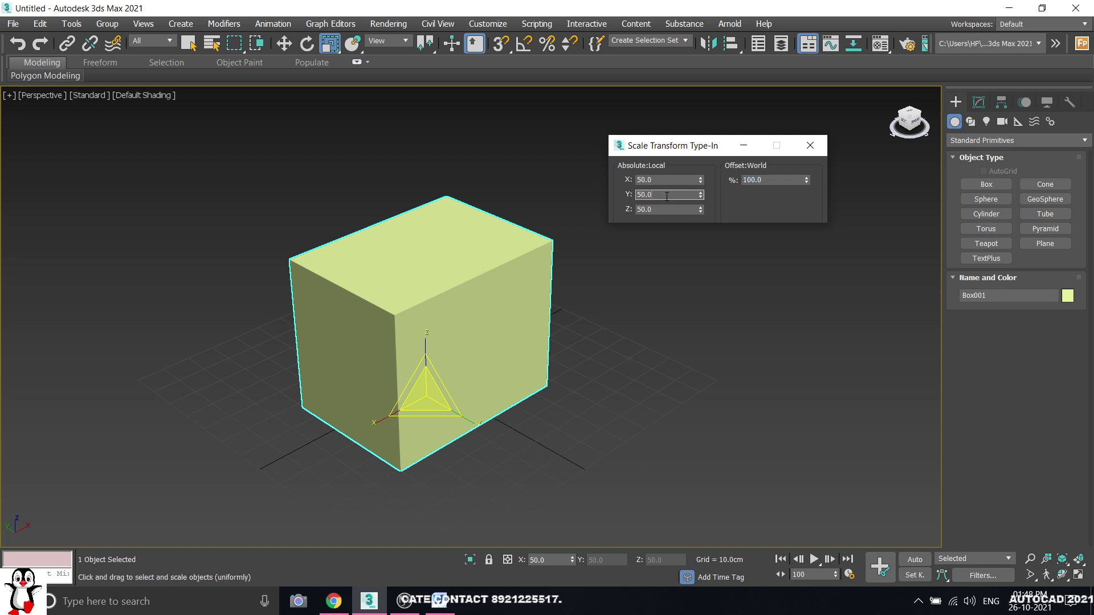
left_click(668, 181)
left_click(662, 209)
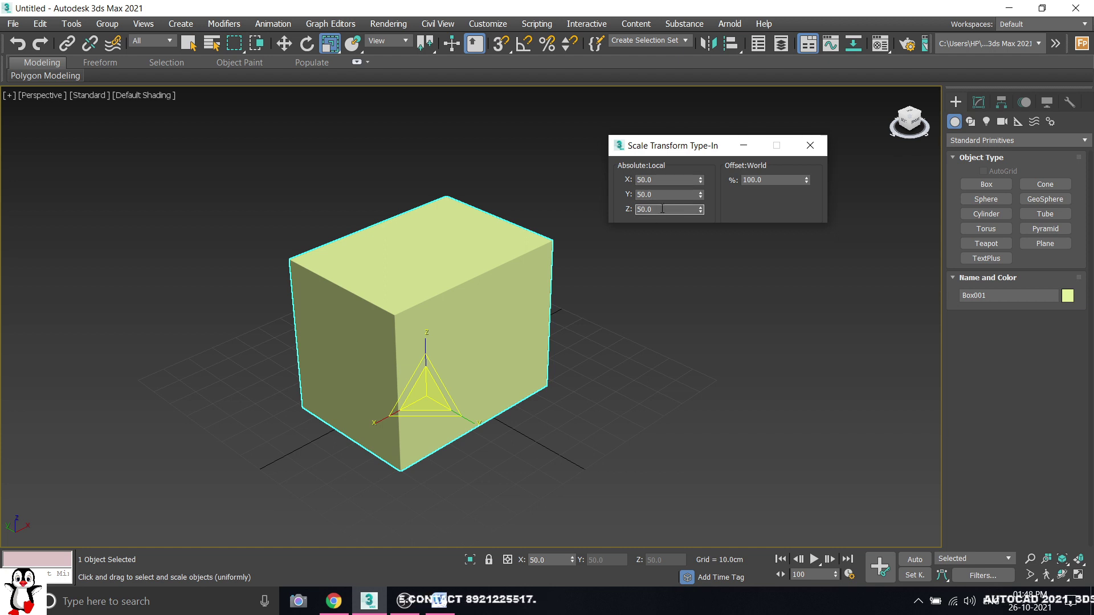
left_click(662, 195)
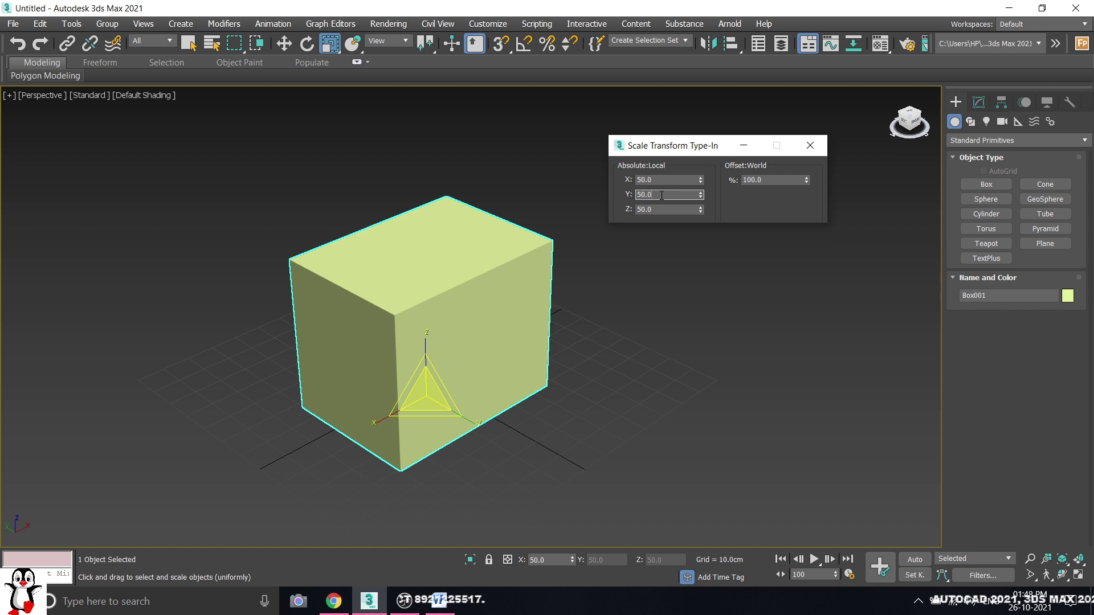
left_click(668, 179)
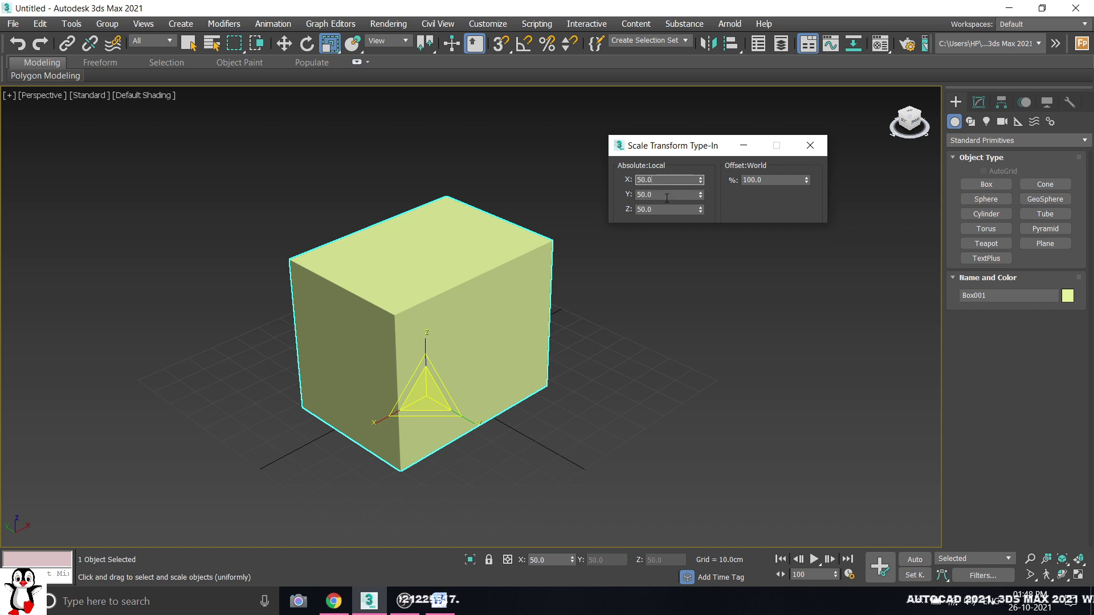
left_click(662, 210)
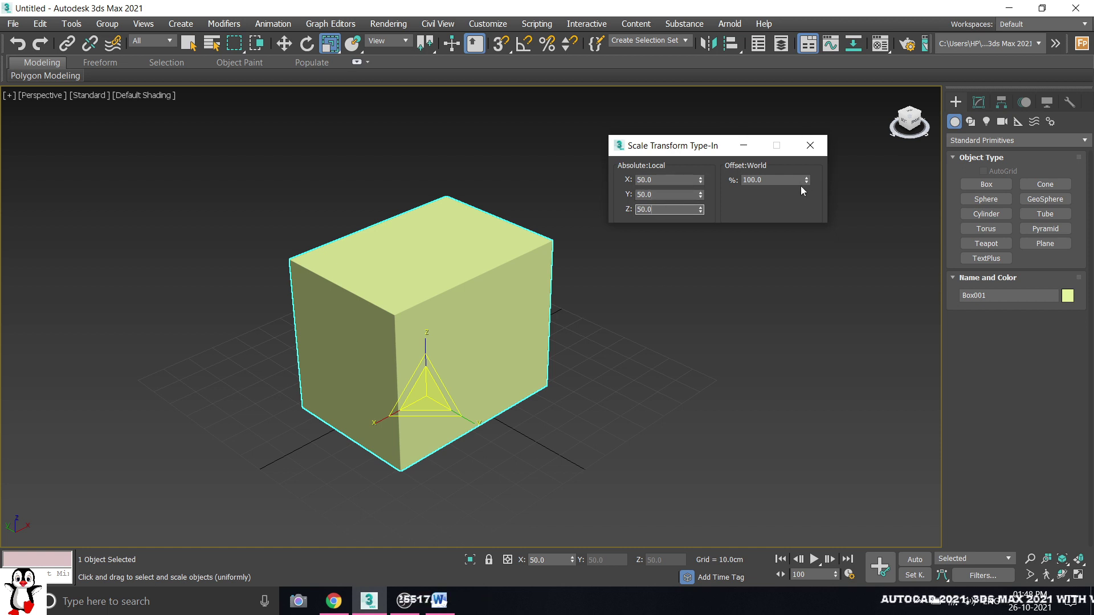
left_click(786, 179)
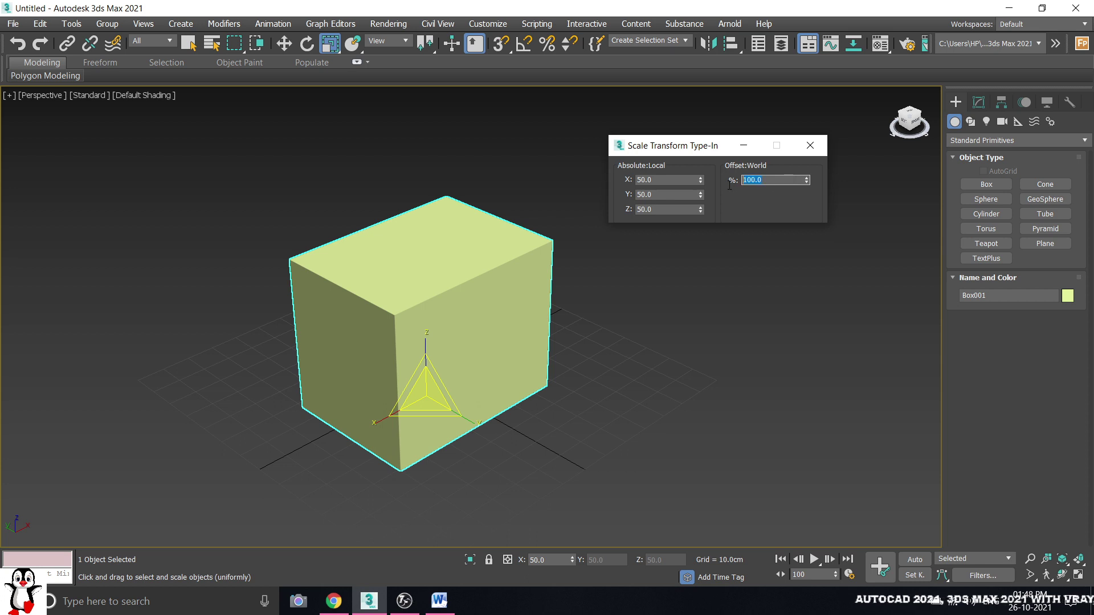
type("50")
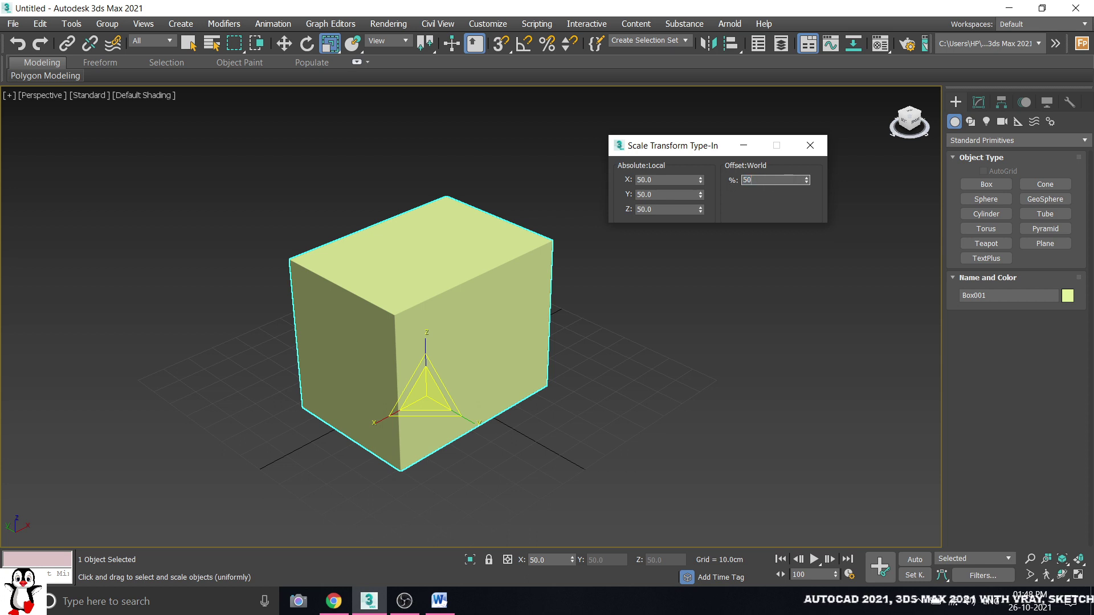
key("Return")
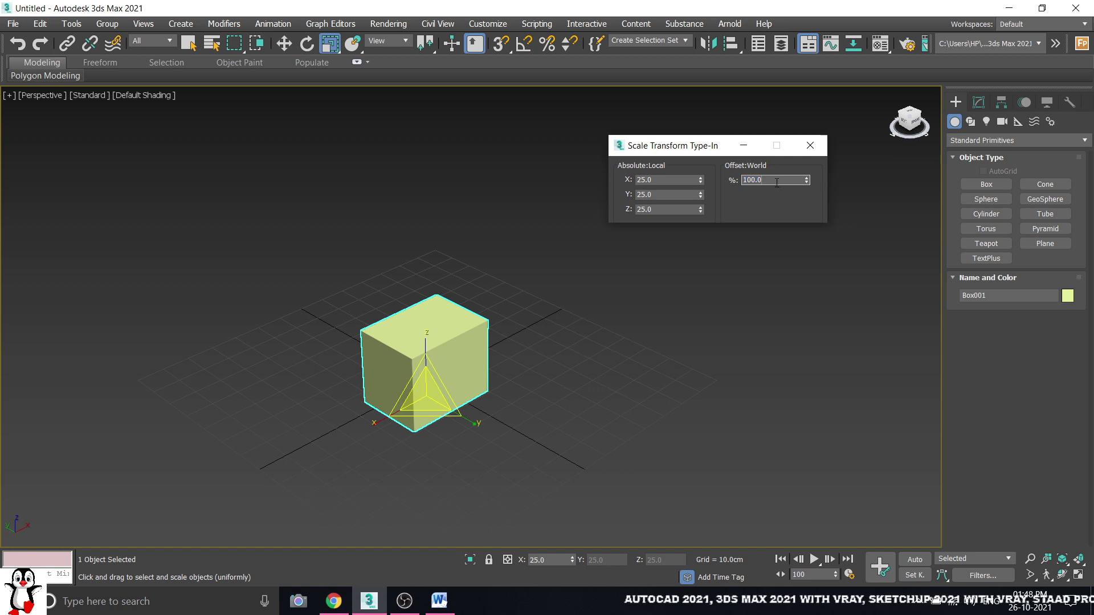
Apply offsets of 200%, 200%, 50% and 150%, leaving the box at 75, then close
type("200")
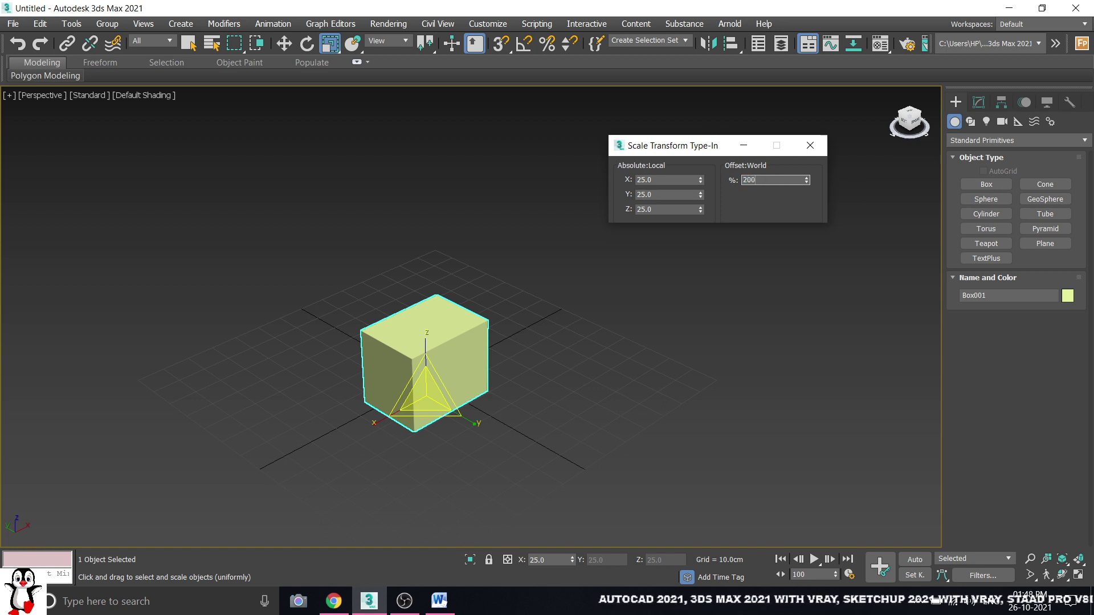
key("Return")
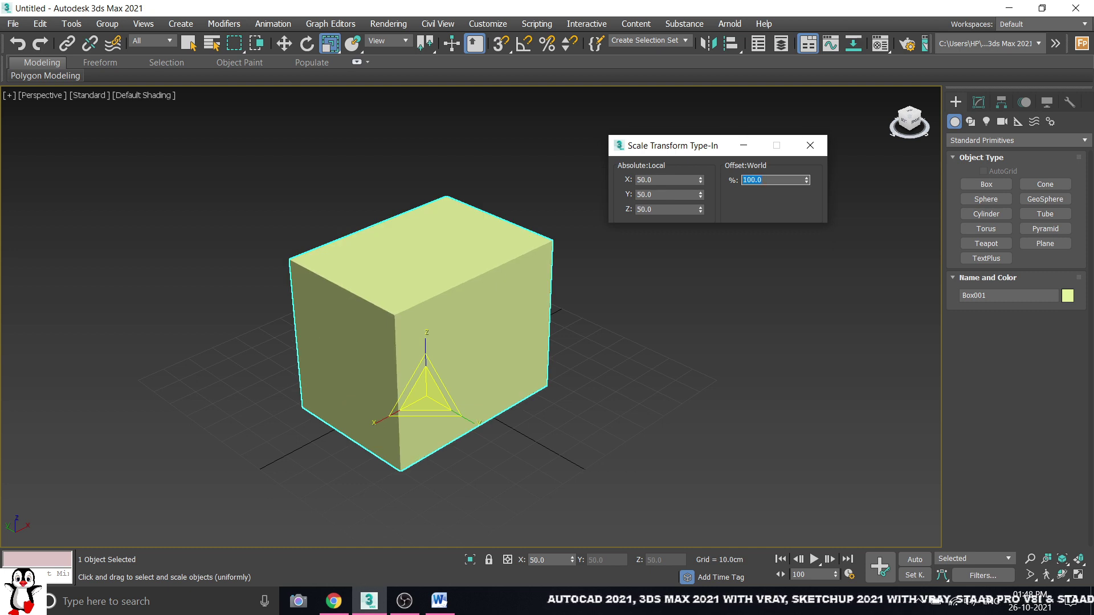
type("2")
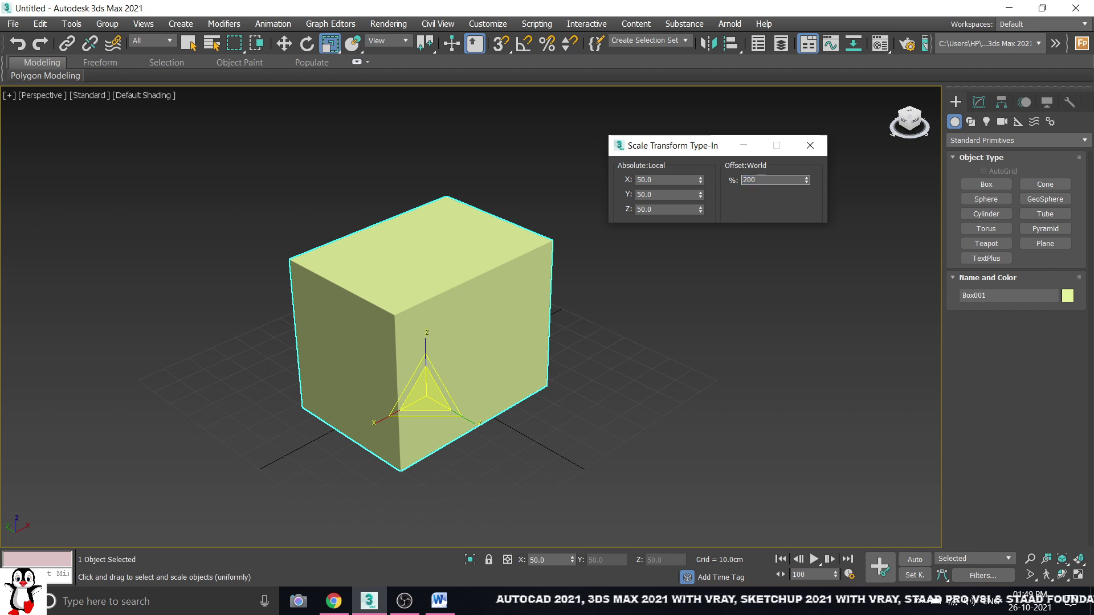
key("Return")
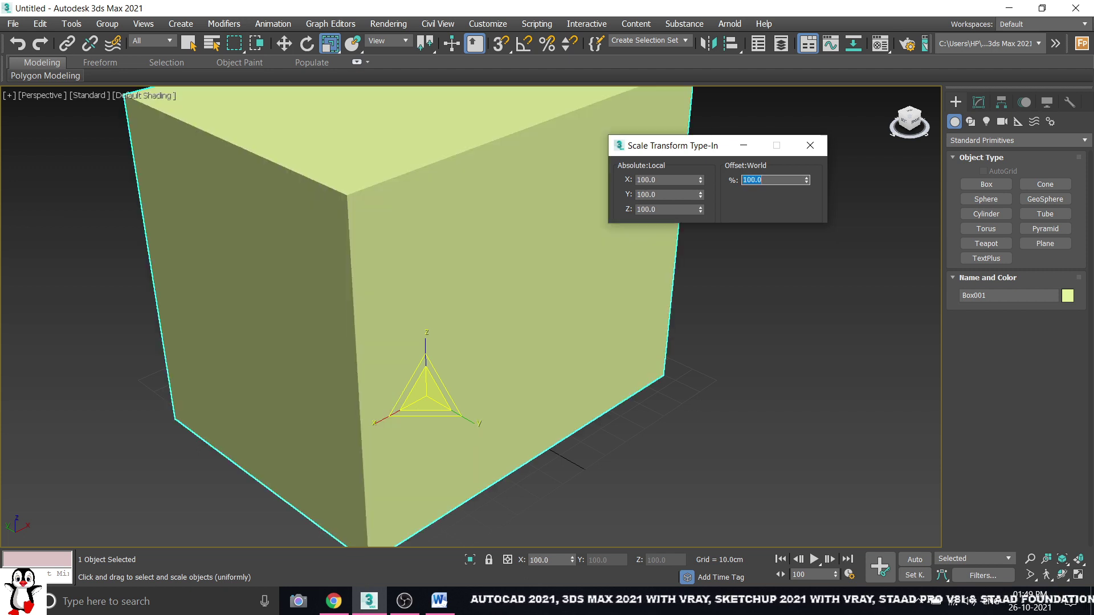
type("50")
key("Return")
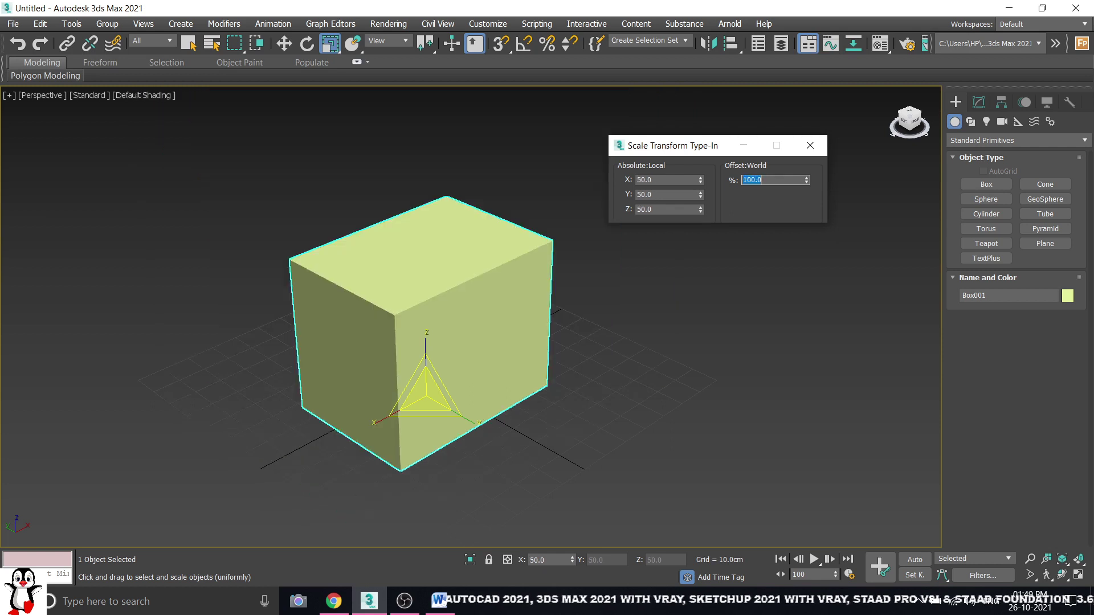
type("100")
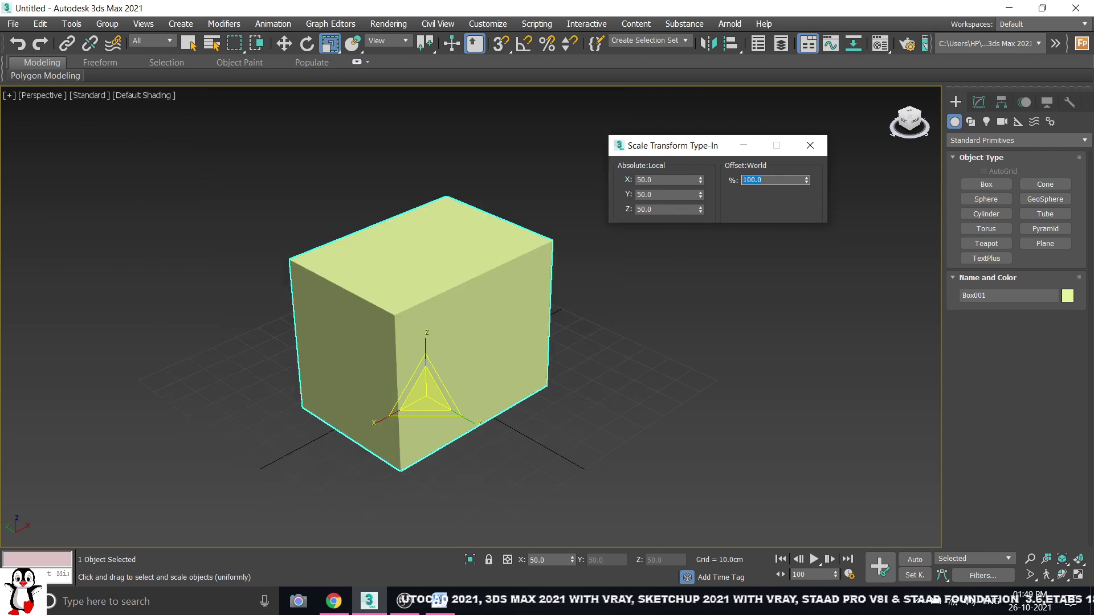
type("150")
key("Return")
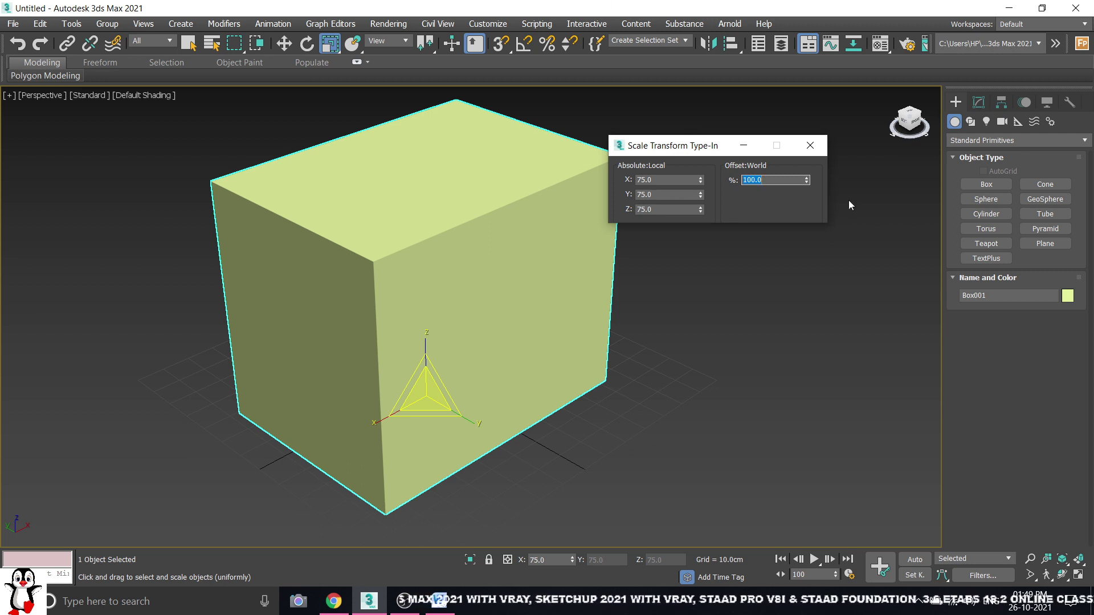
left_click(809, 146)
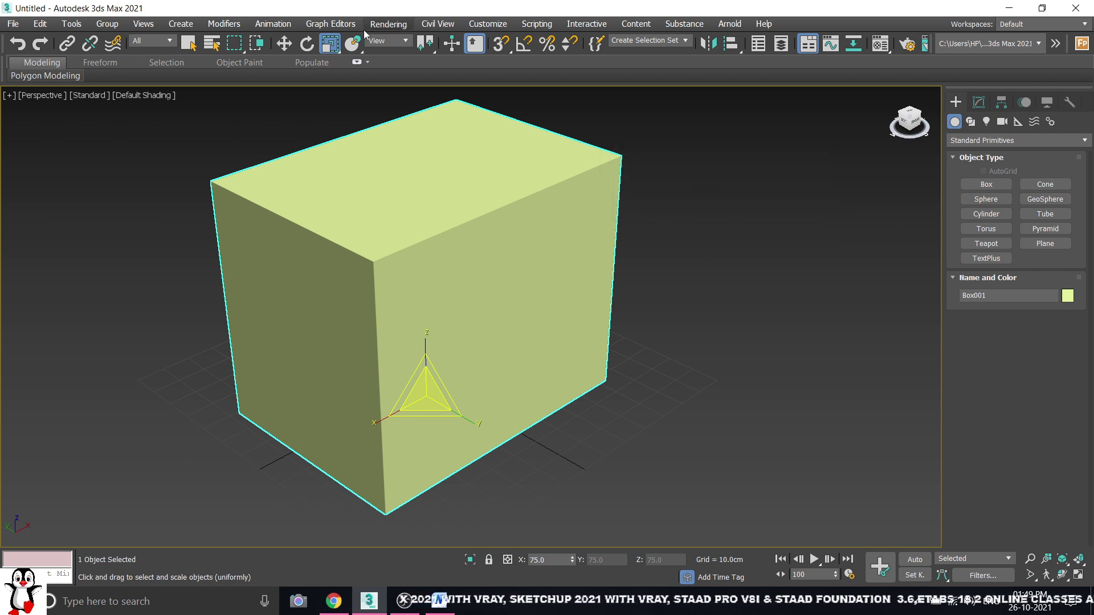
Apply a 50% offset in Scale Transform Type-In and close the window
right_click(330, 43)
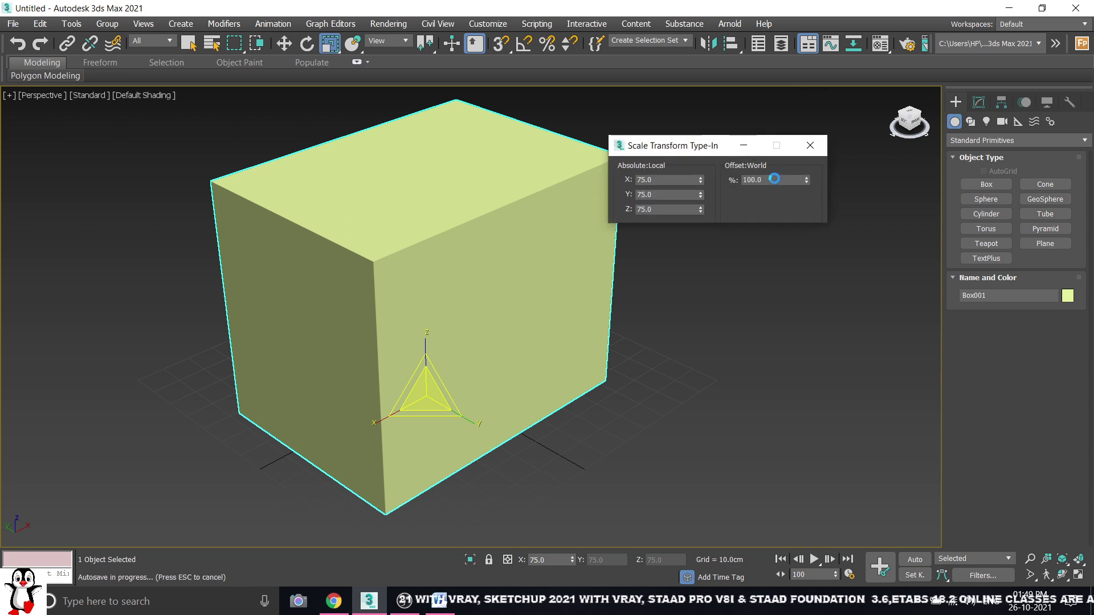
double_click(770, 180)
type("50")
key("Return")
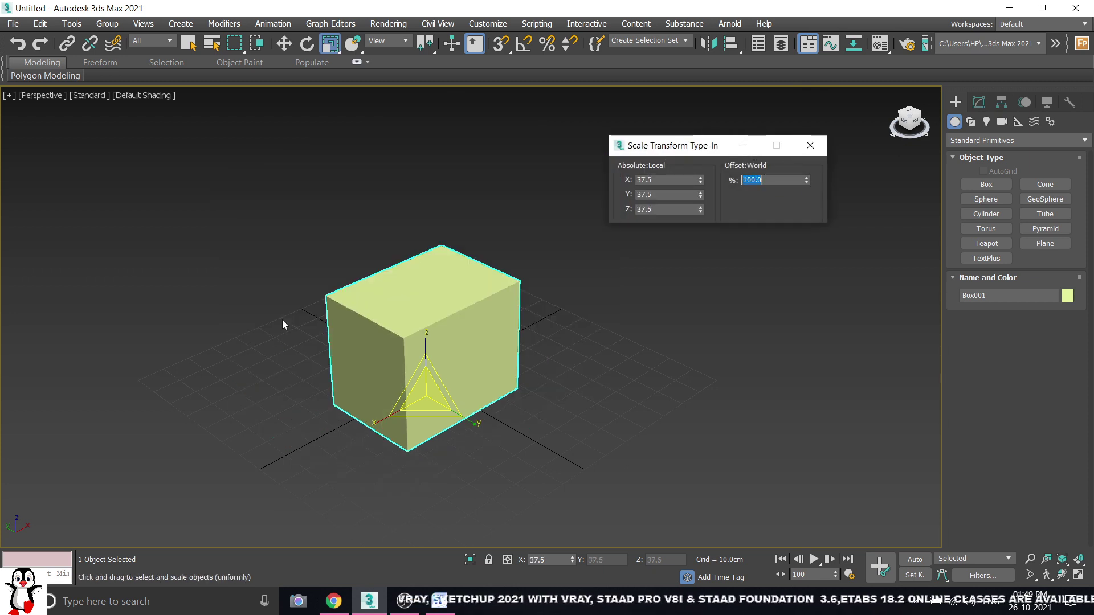
left_click(810, 146)
Deselect and reselect Box001 while zooming the view
left_click(397, 439)
scroll(515, 323, "up", 4)
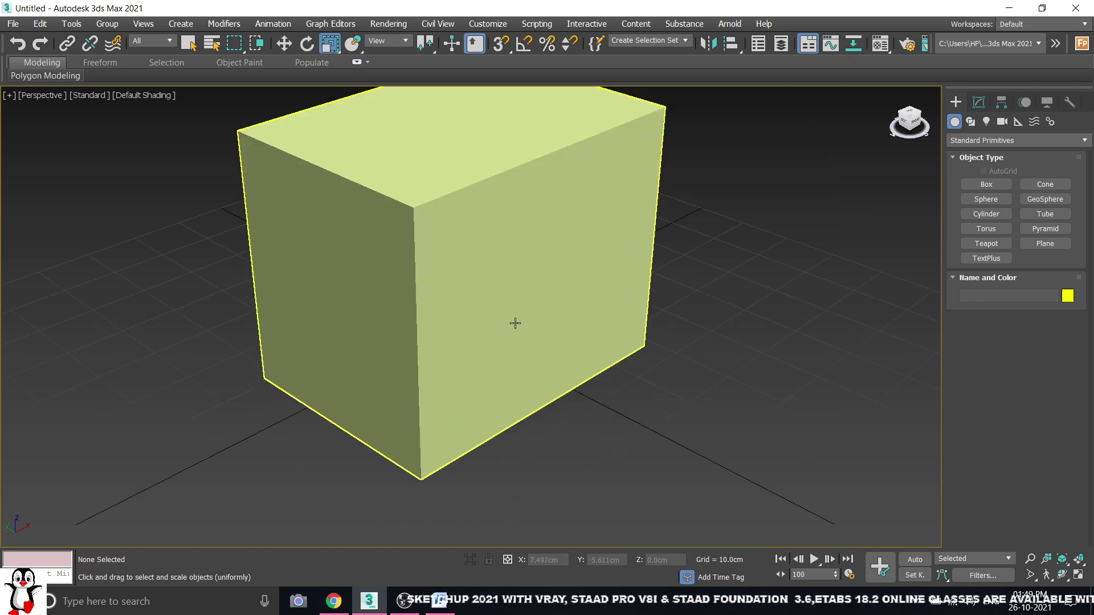
left_click(516, 317)
scroll(570, 337, "down", 2)
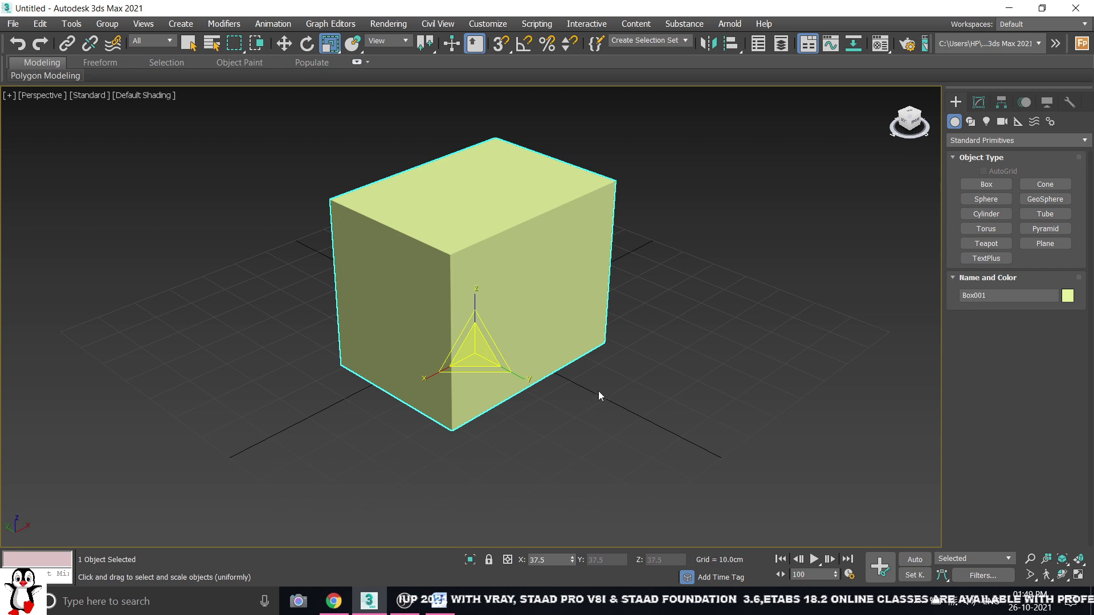
middle_click_drag(598, 391, 569, 409)
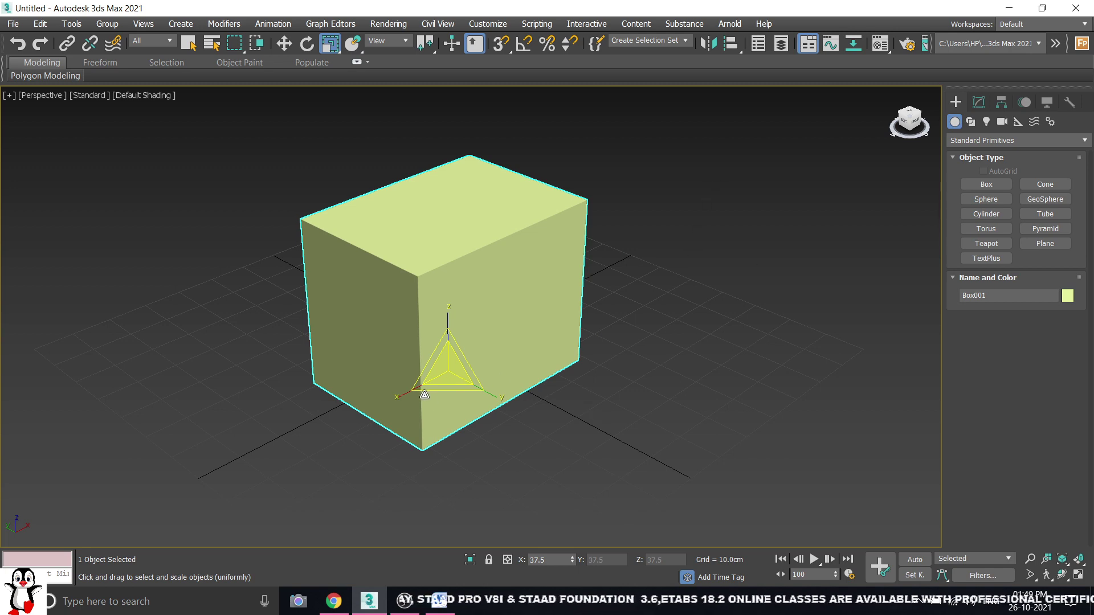
scroll(422, 393, "up", 5)
scroll(534, 357, "down", 4)
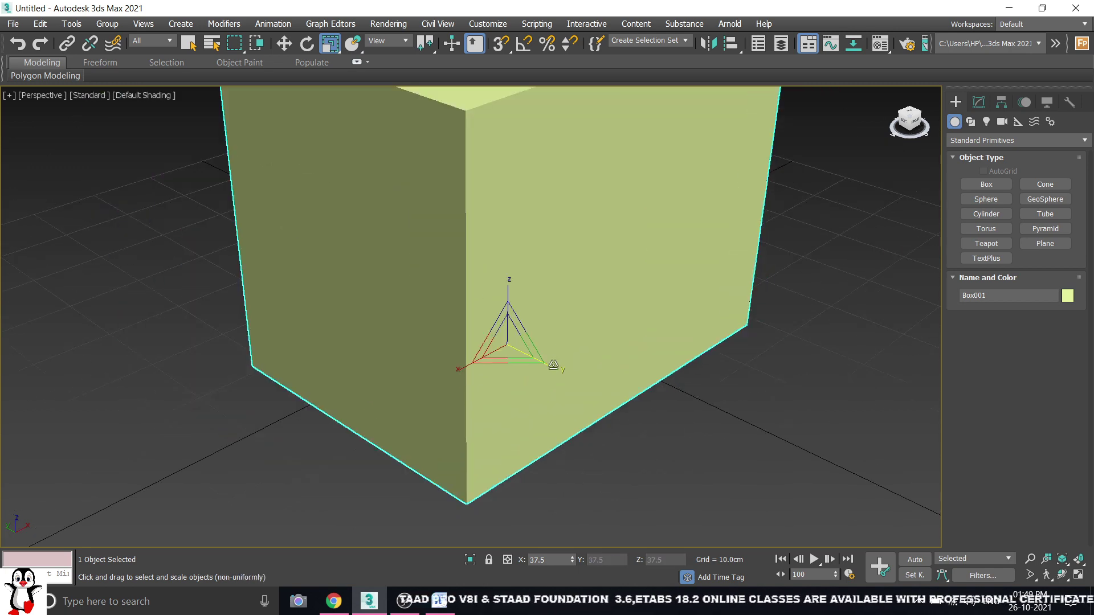
scroll(572, 344, "up", 4)
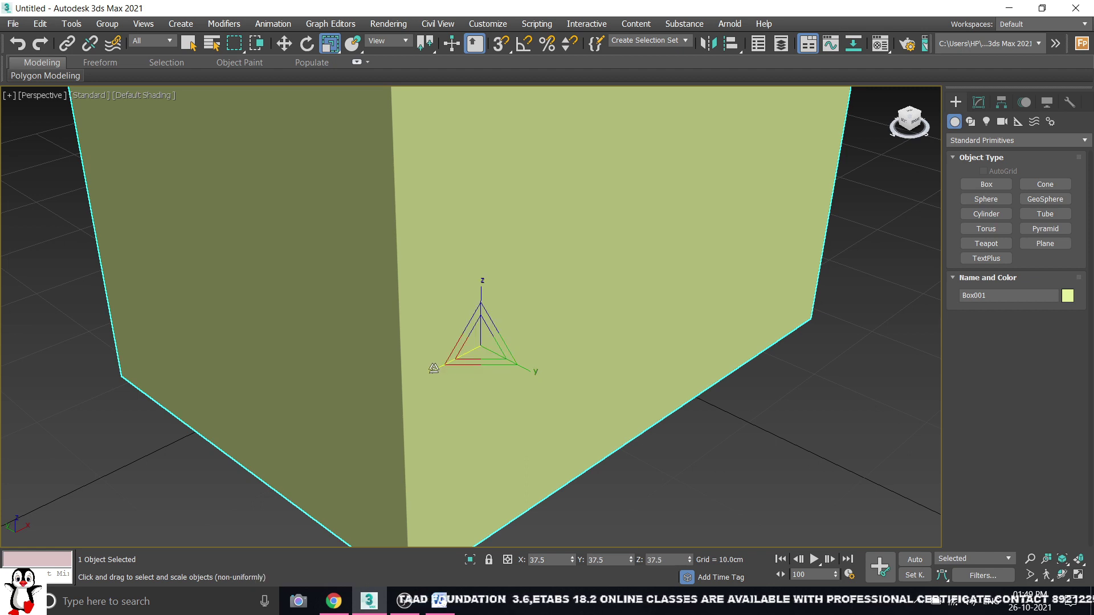
scroll(483, 300, "down", 5)
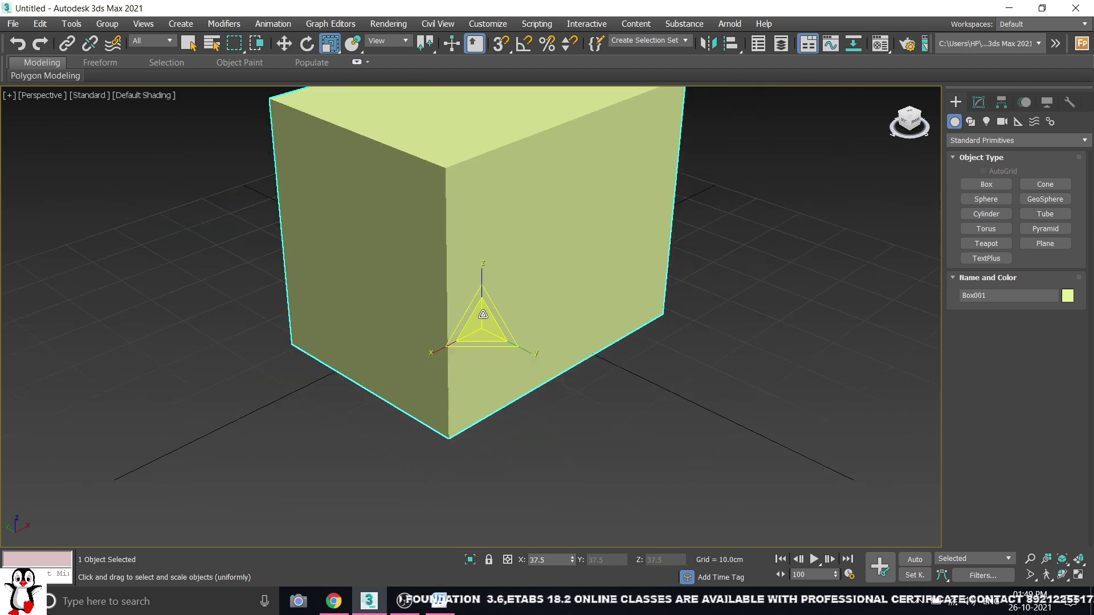
scroll(699, 389, "down", 2)
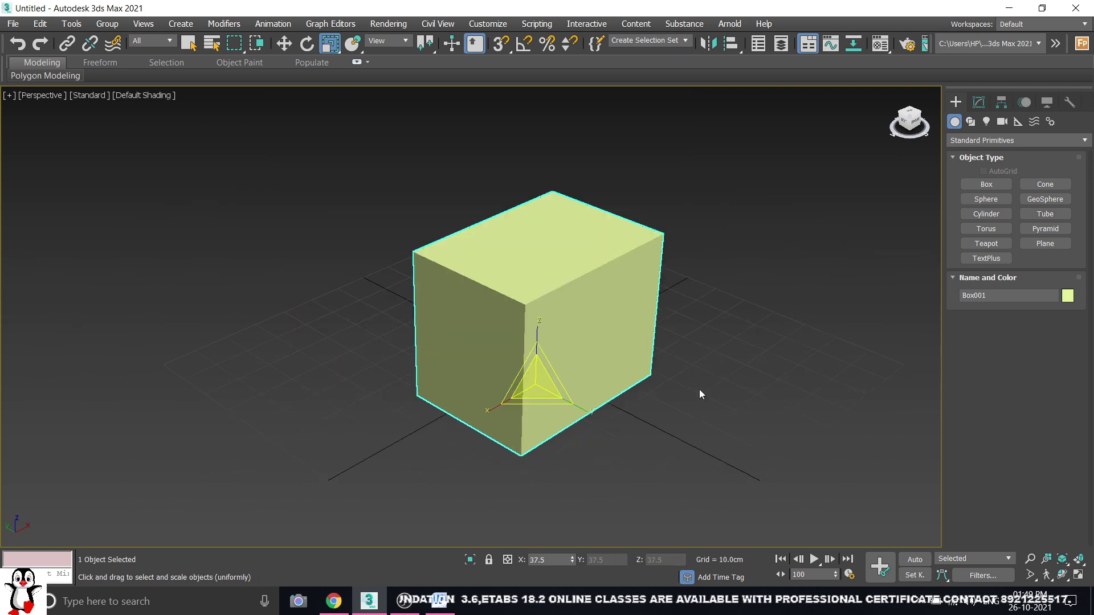
scroll(598, 354, "up", 3)
scroll(584, 391, "up", 2)
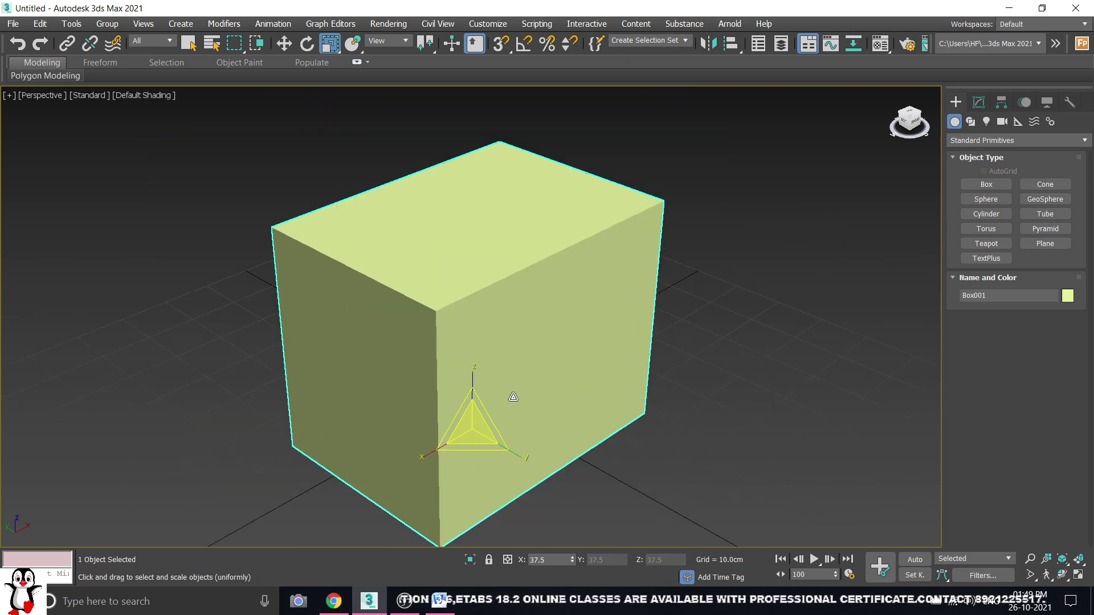
scroll(556, 390, "down", 2)
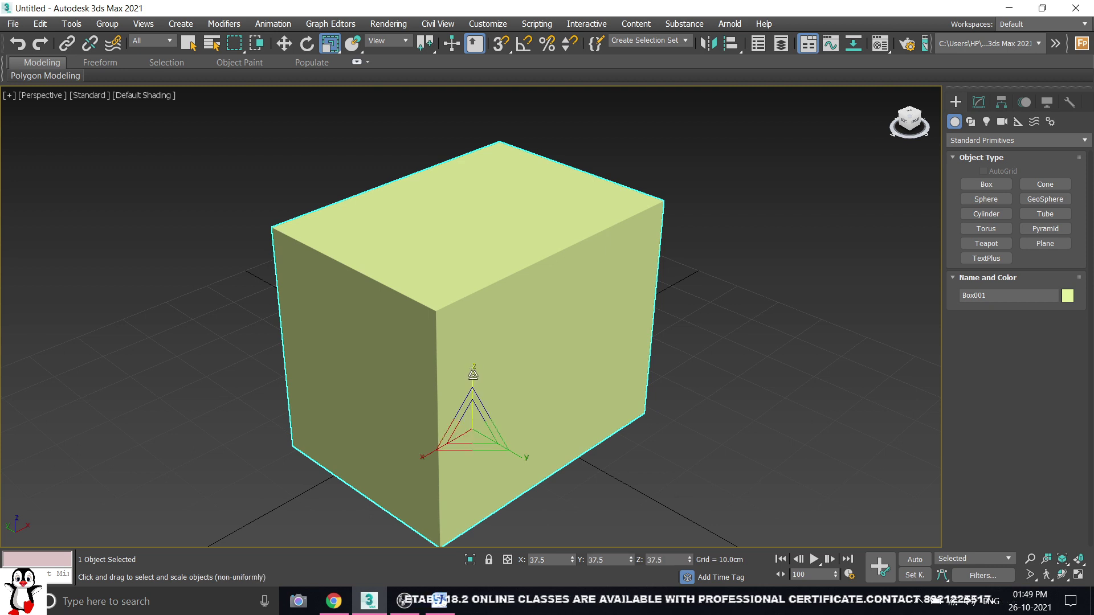
Drag the Z, X and Y gizmo axes to stretch Box001 into a wide, low block, then deselect
left_click_drag(473, 374, 465, 340)
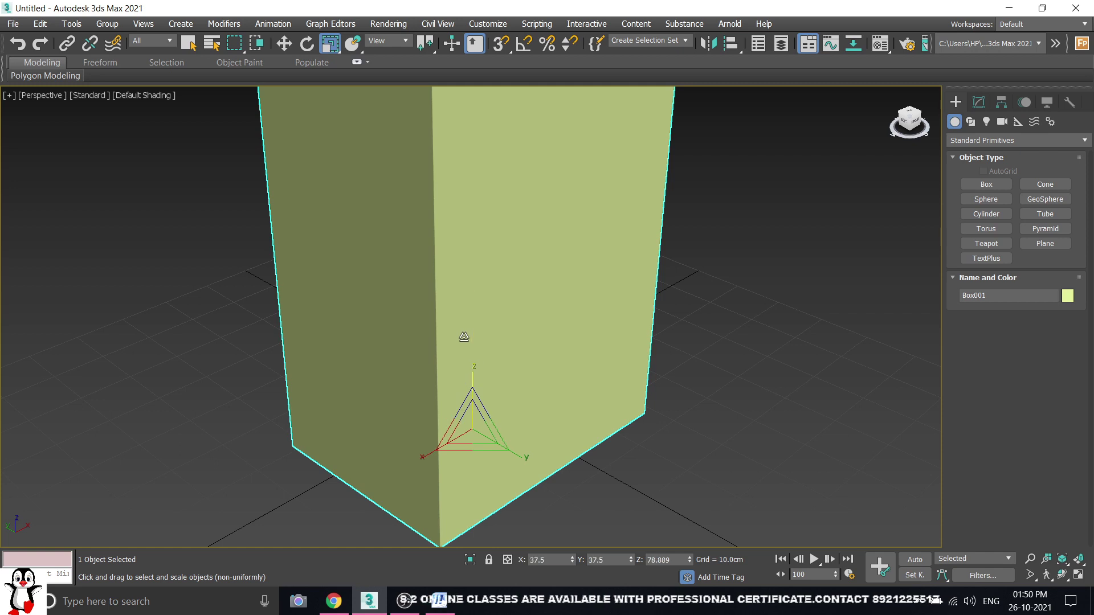
scroll(464, 339, "down", 4)
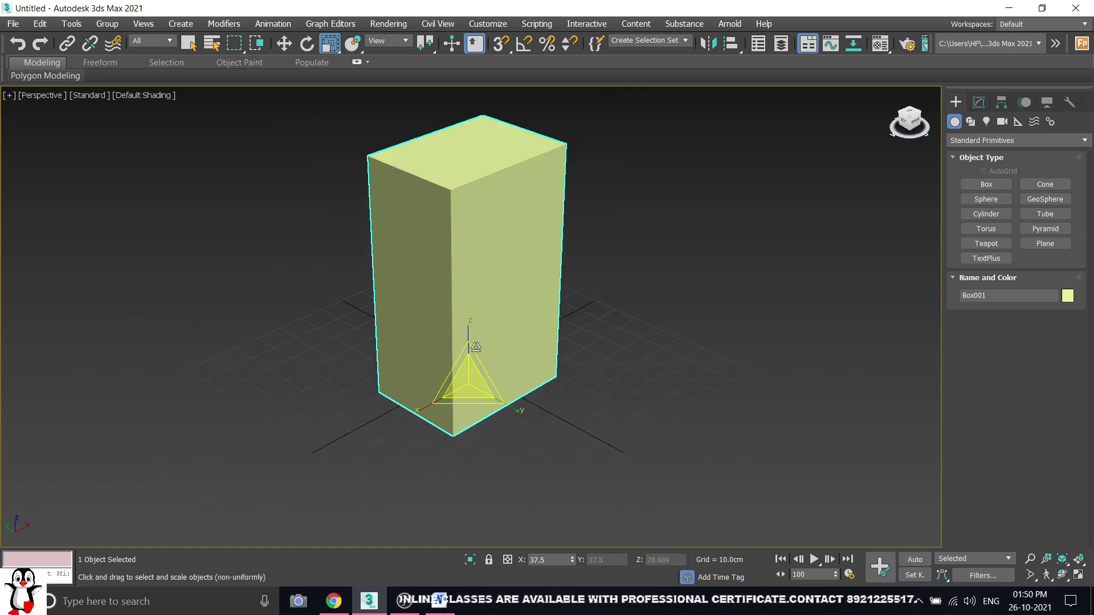
left_click_drag(469, 336, 468, 328)
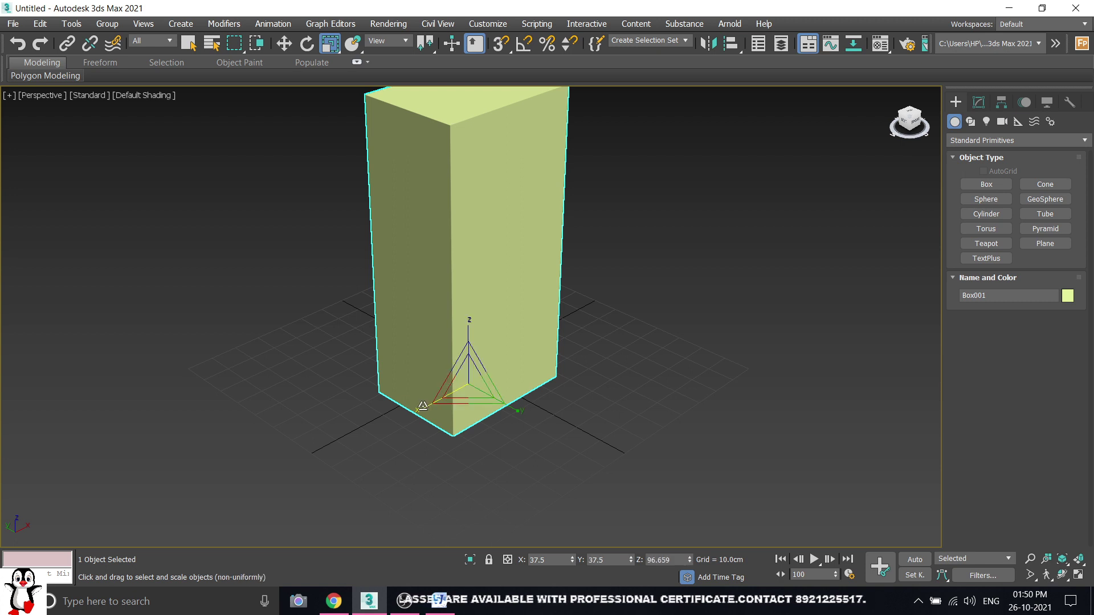
left_click_drag(422, 406, 285, 490)
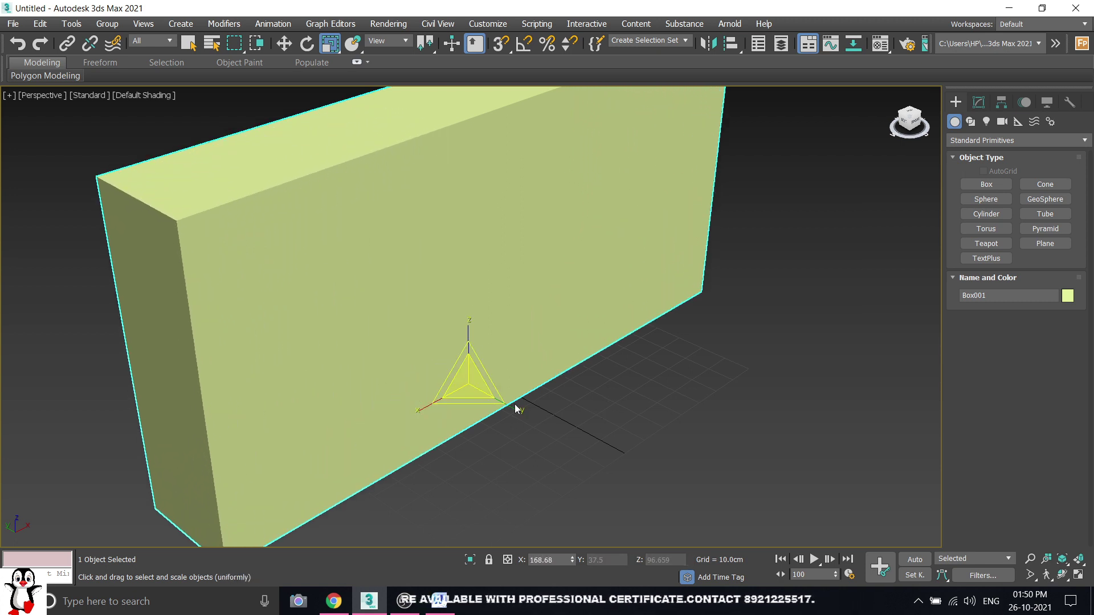
left_click_drag(514, 404, 662, 452)
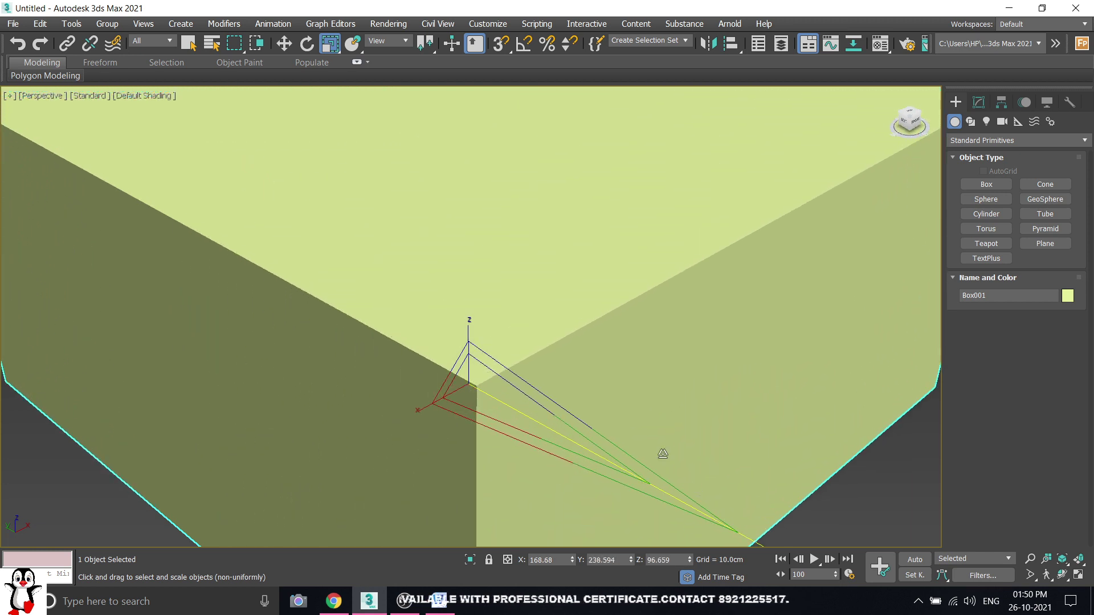
scroll(662, 453, "down", 5)
scroll(740, 387, "down", 3)
left_click(828, 323)
Select Box001 and drag the gizmo centre to enlarge it uniformly about its pivot
scroll(584, 363, "up", 3)
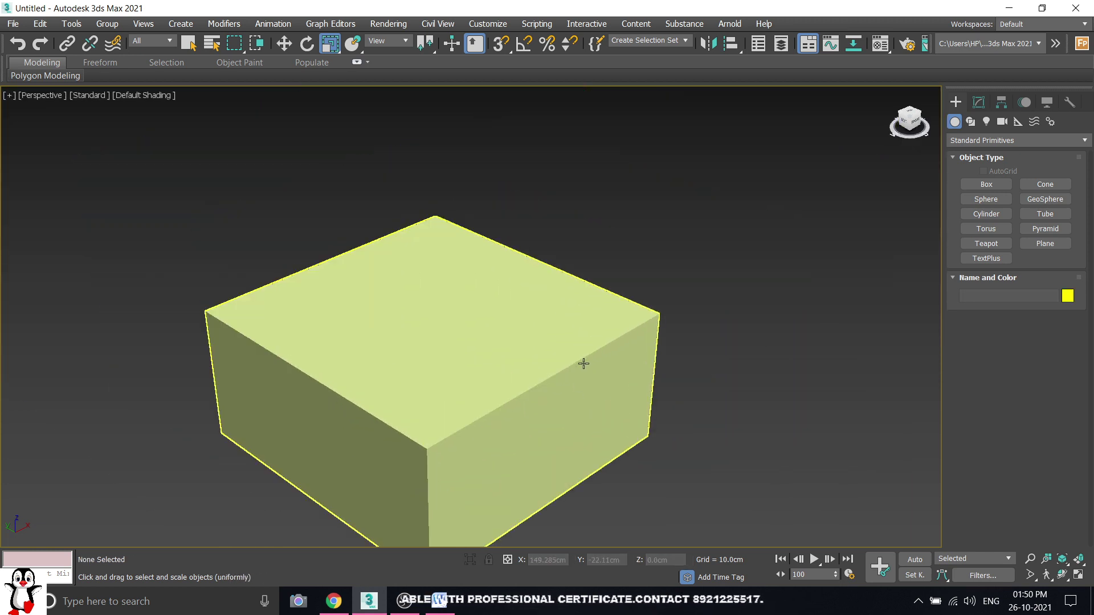
left_click(583, 363)
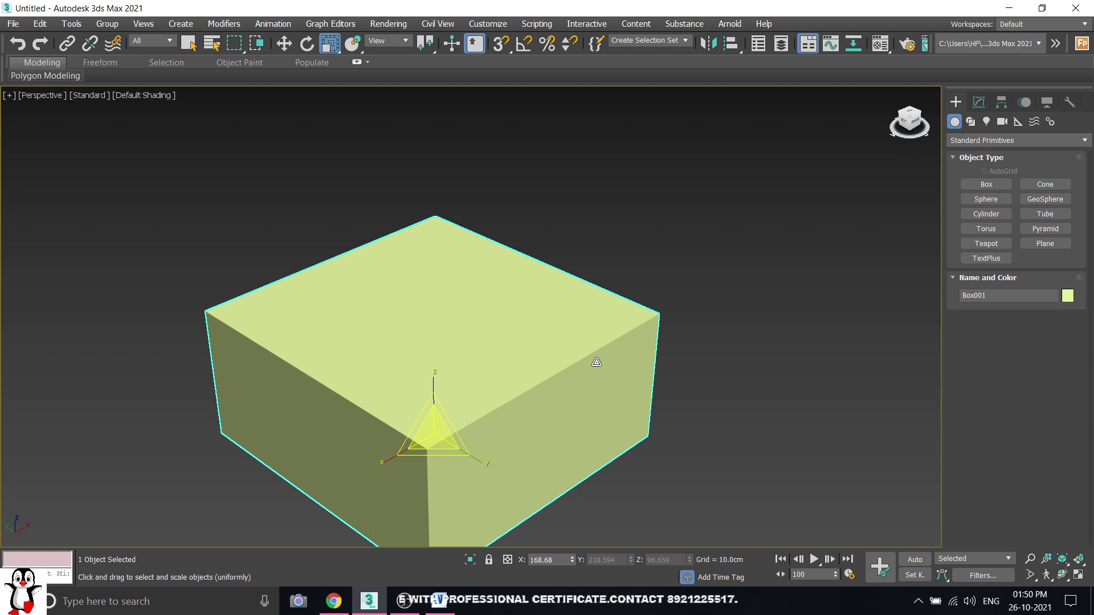
middle_click_drag(621, 391, 579, 293)
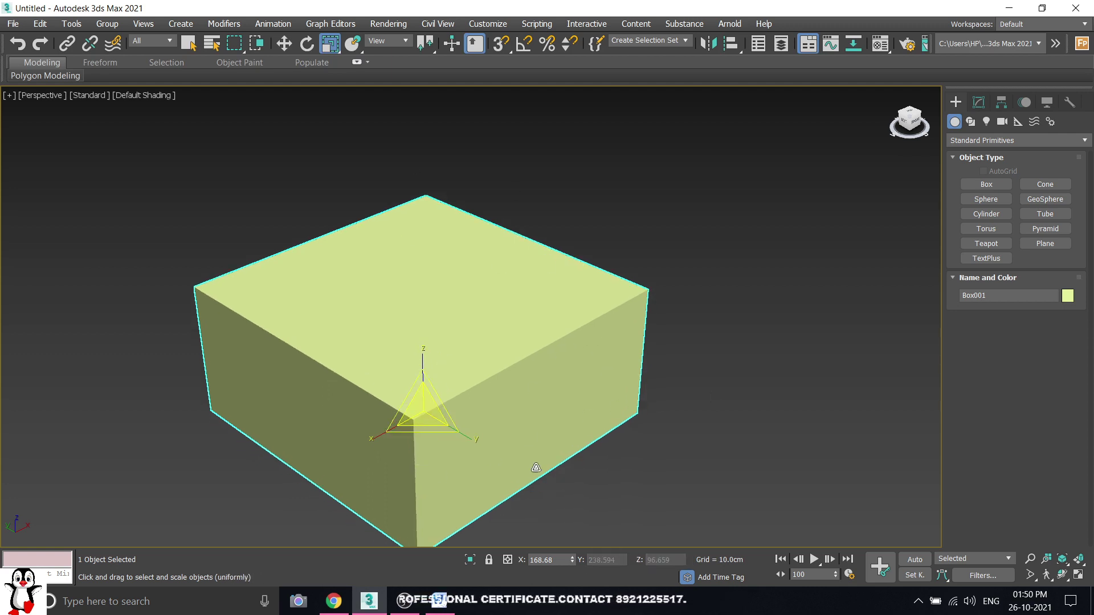
scroll(433, 459, "up", 4)
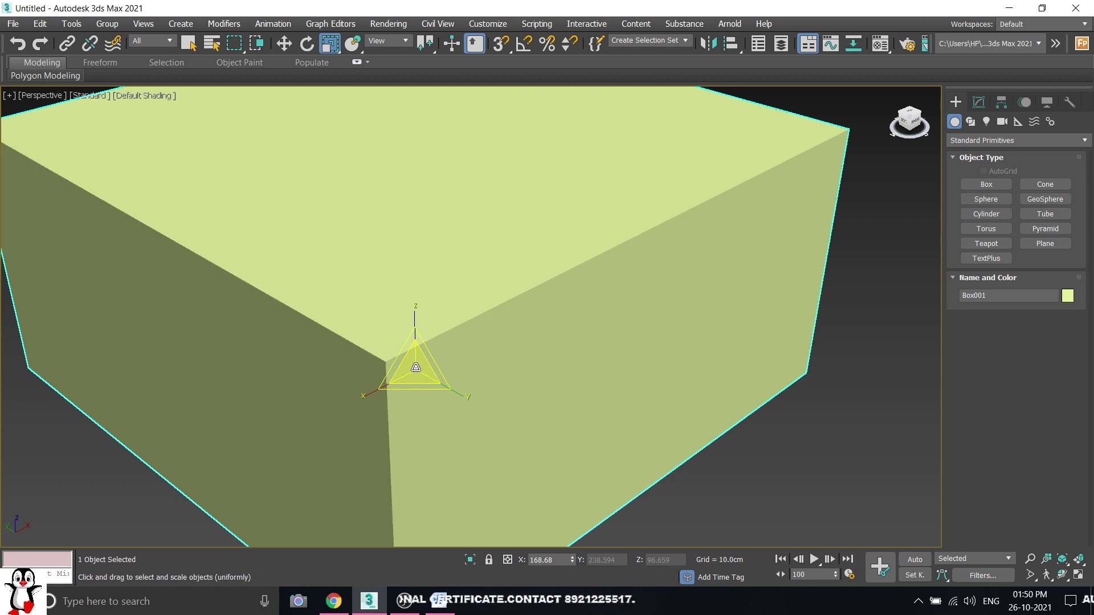
scroll(416, 368, "down", 2)
scroll(417, 366, "down", 2)
scroll(417, 364, "down", 2)
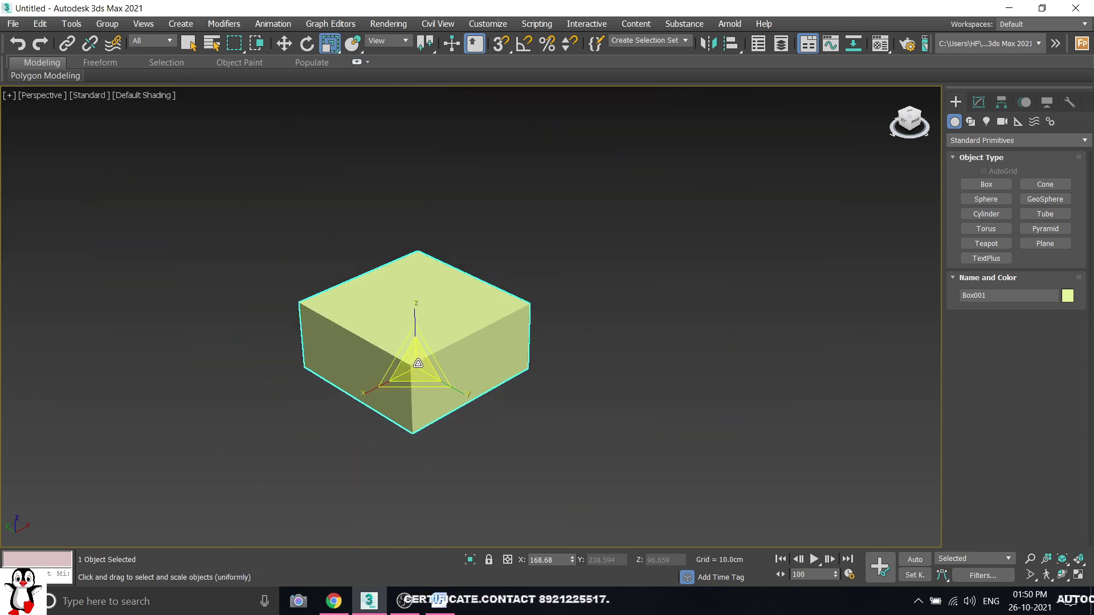
mouse_move(418, 364)
left_mouse_down()
mouse_move(485, 215)
mouse_move(427, 472)
left_mouse_up()
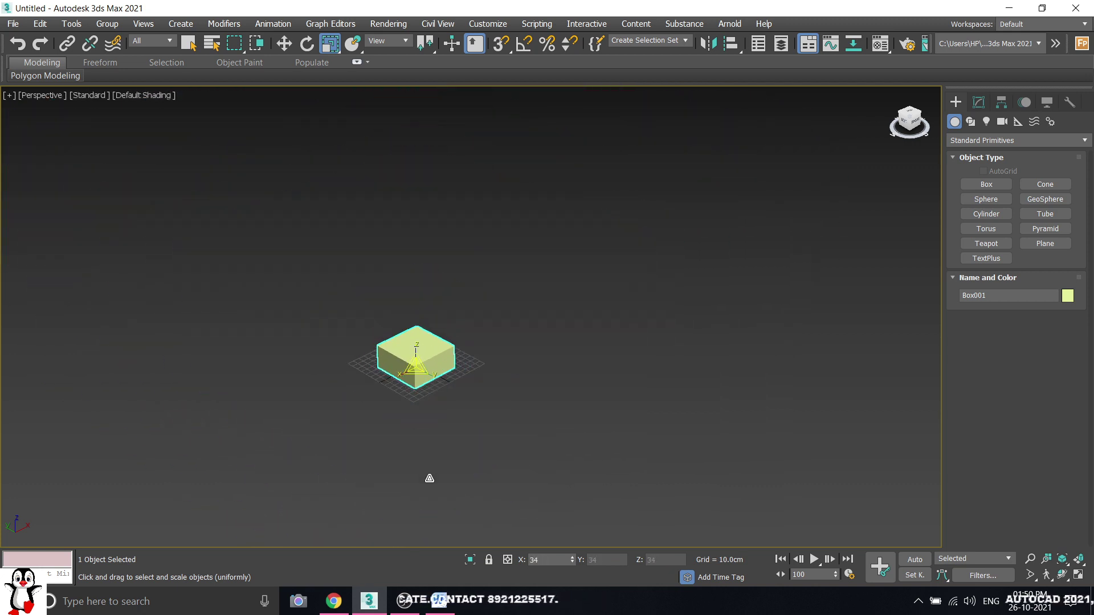
scroll(421, 369, "up", 5)
Clear the selection, briefly reselect the box, then deselect it again
left_click(808, 295)
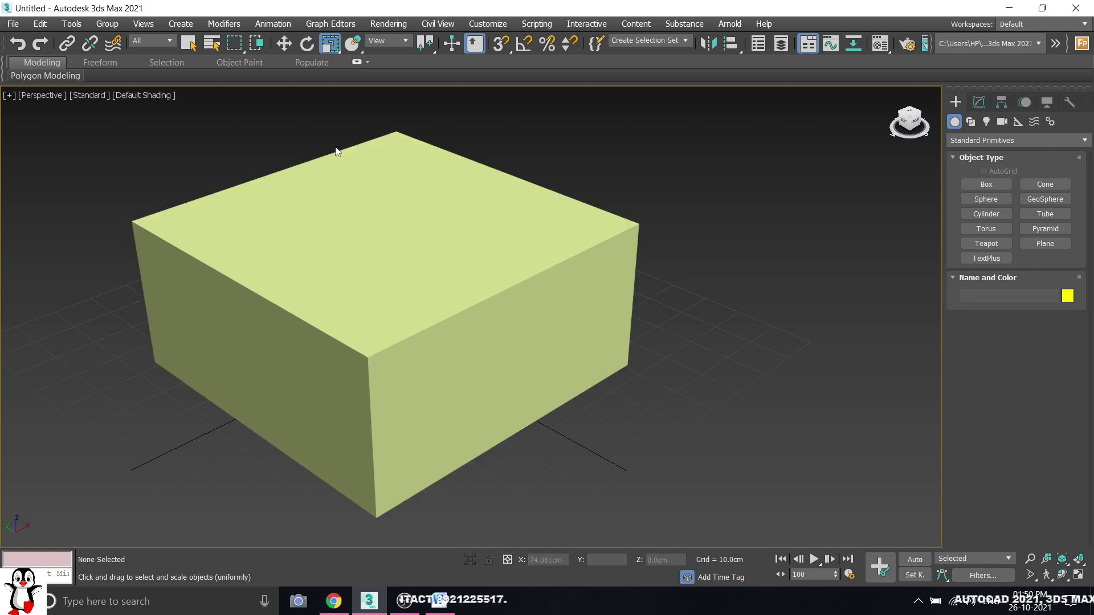
left_click(399, 241)
left_click(656, 160)
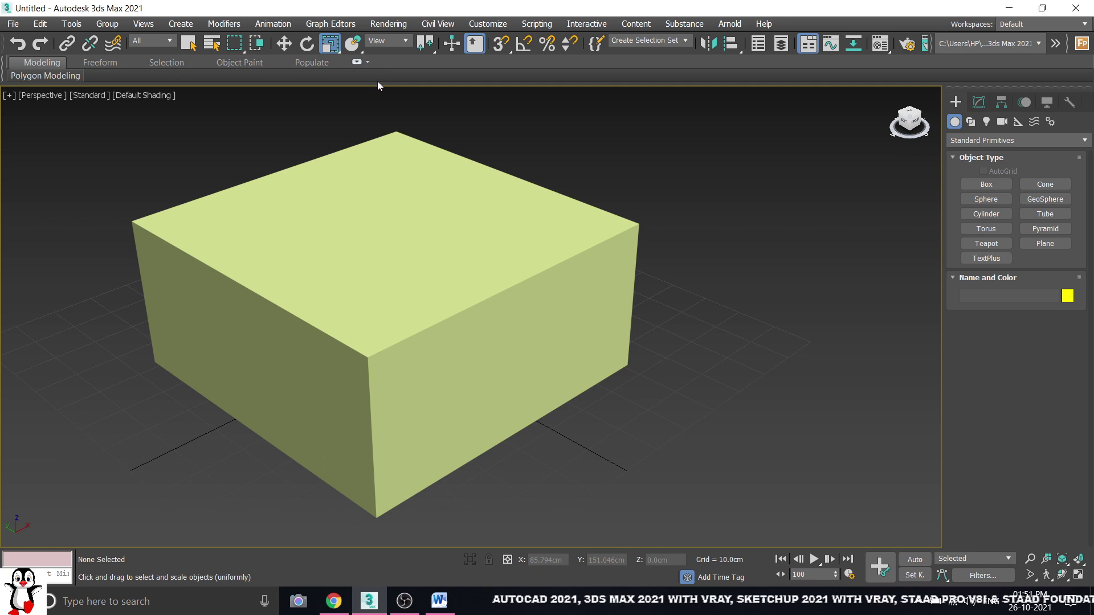
Pick non-uniform scaling and browse the snap-dimension and alignment flyouts without changing them
middle_click_drag(342, 151, 346, 176)
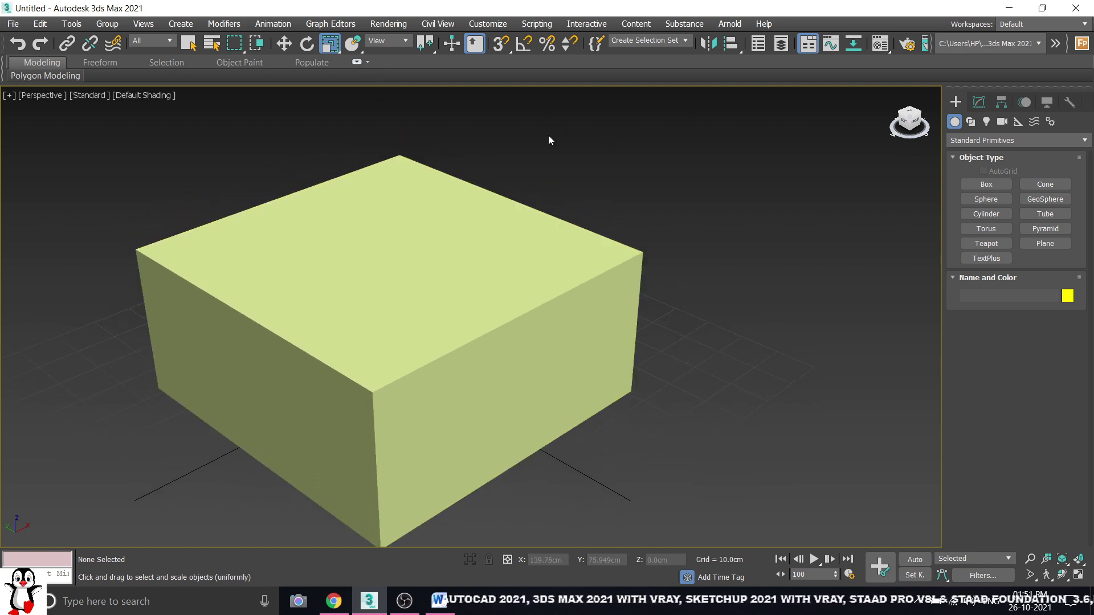
left_click(333, 46)
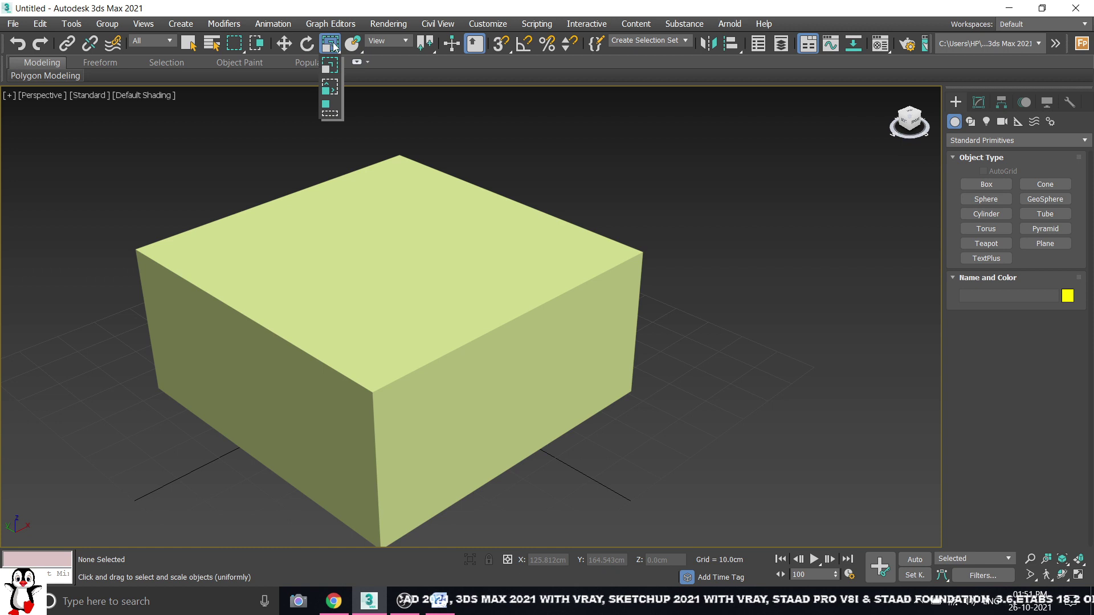
left_click(331, 85)
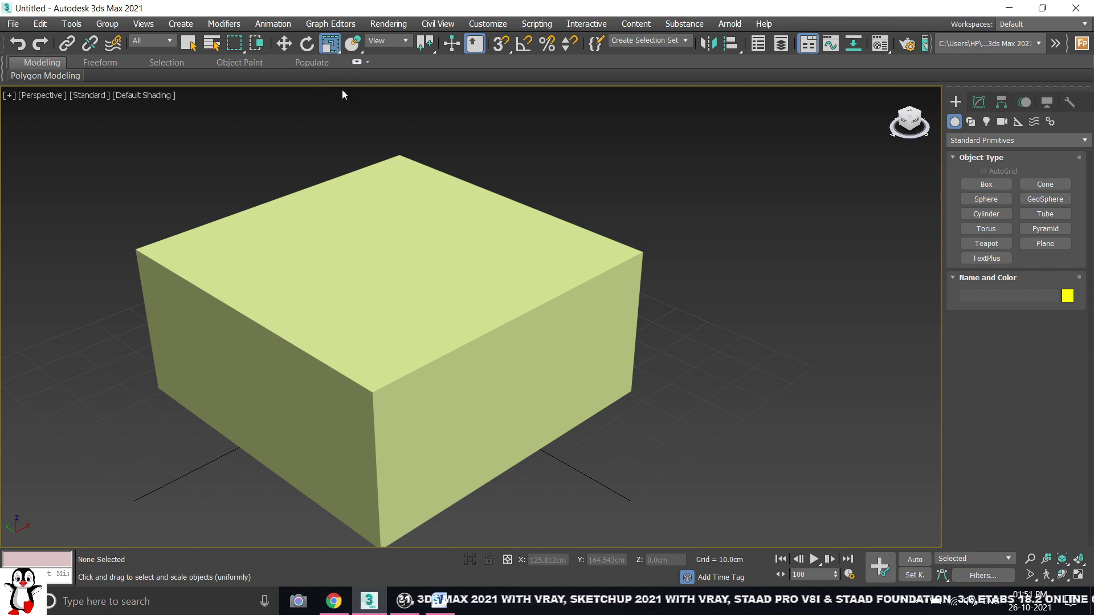
left_click(501, 45)
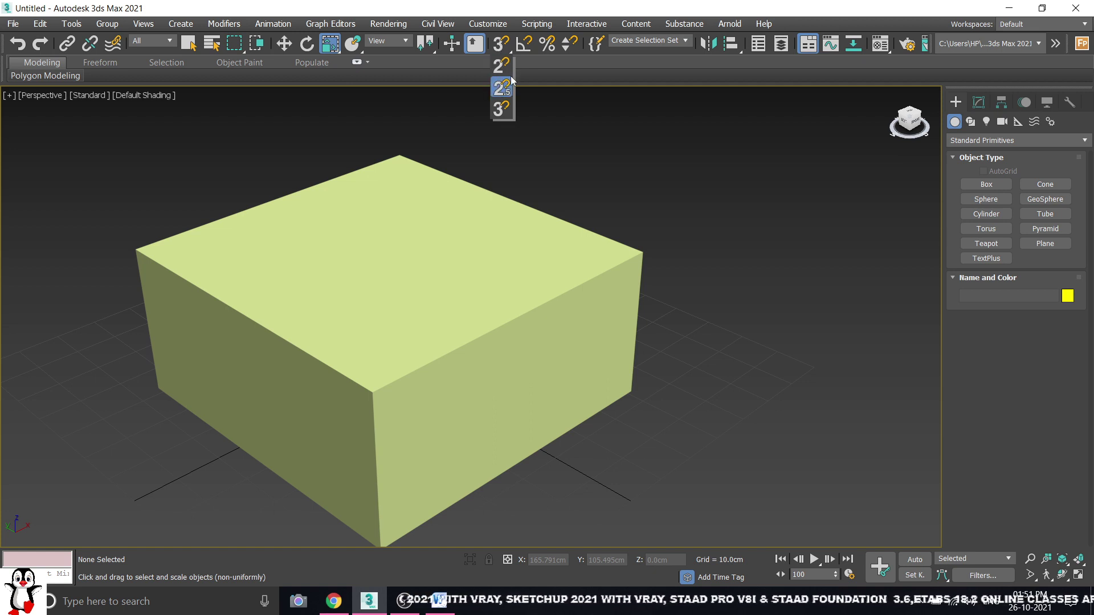
left_click(500, 109)
mouse_move(729, 49)
left_mouse_down()
mouse_move(728, 166)
mouse_move(733, 130)
left_mouse_up()
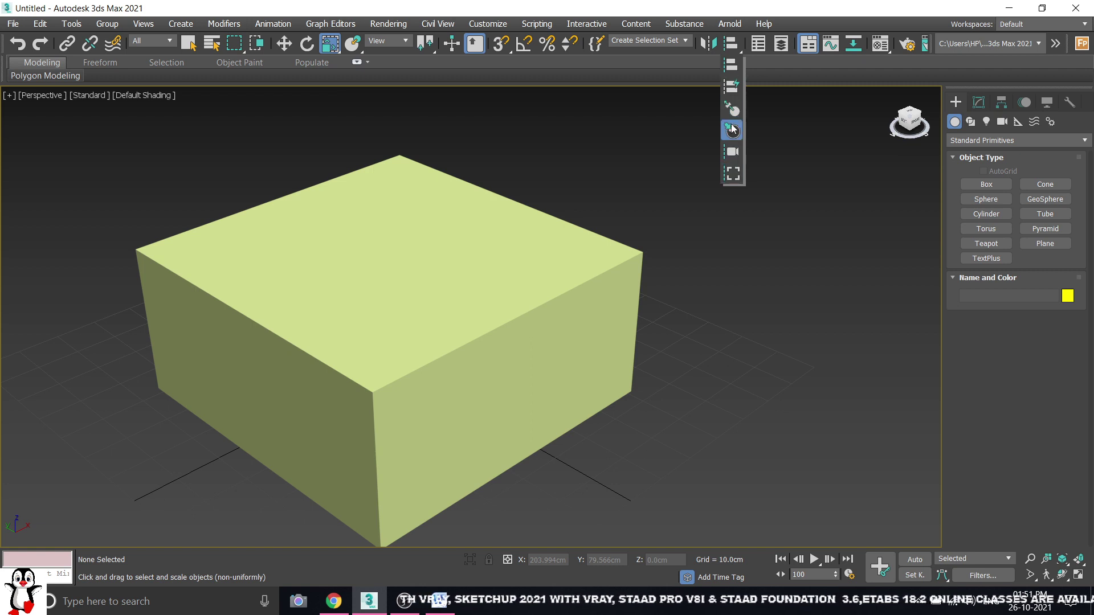
left_click_drag(815, 146, 813, 146)
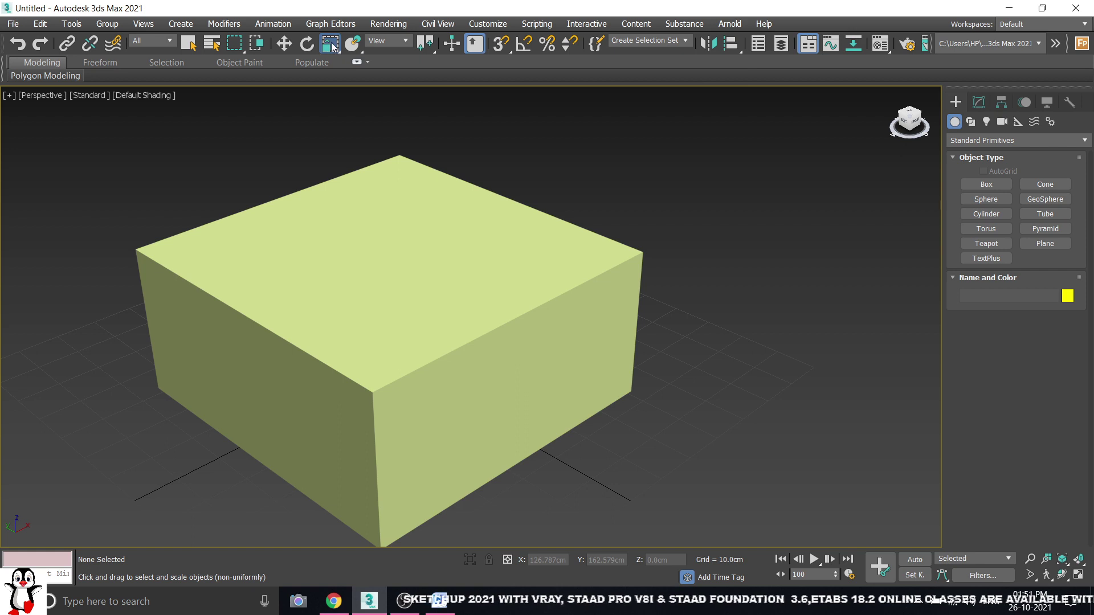
Reconfirm Select and Non-uniform Scale in the flyout and select Box001
left_click_drag(333, 46, 330, 67)
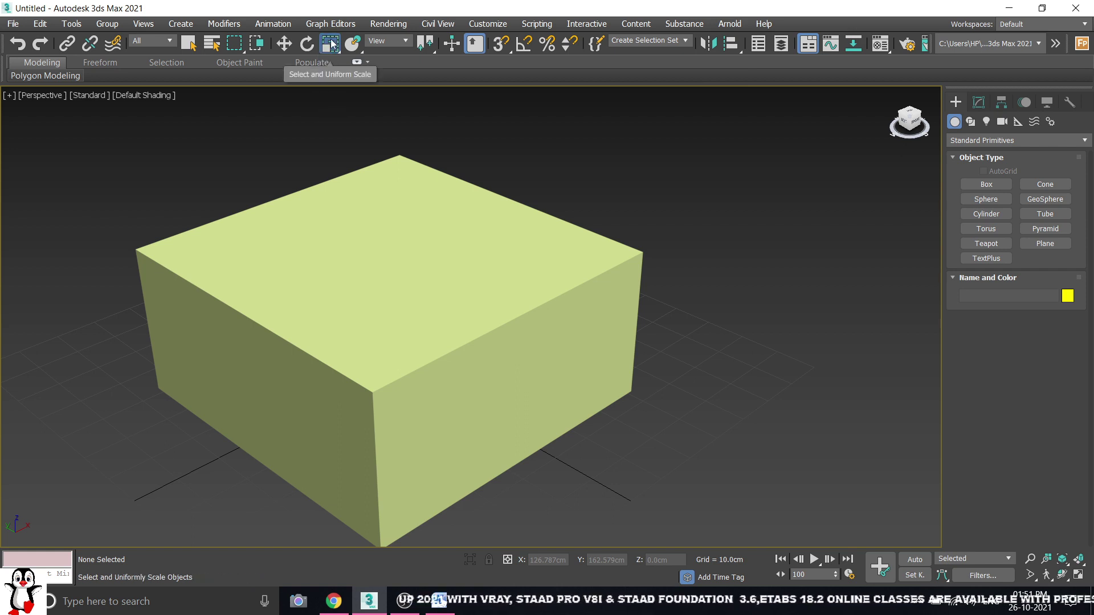
left_click_drag(332, 45, 336, 94)
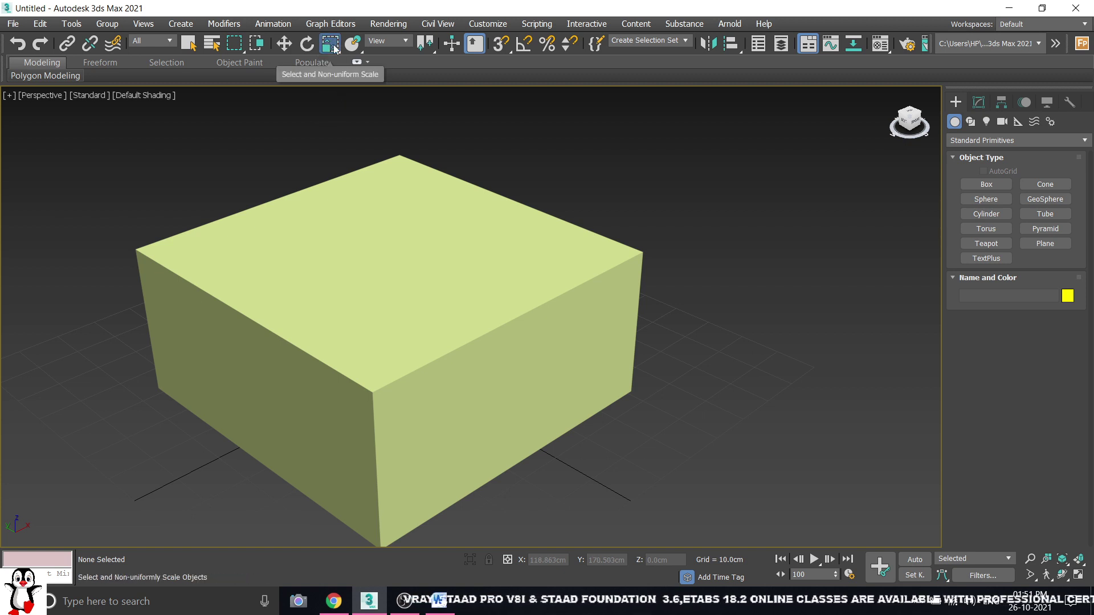
left_click(368, 239)
scroll(356, 287, "down", 4)
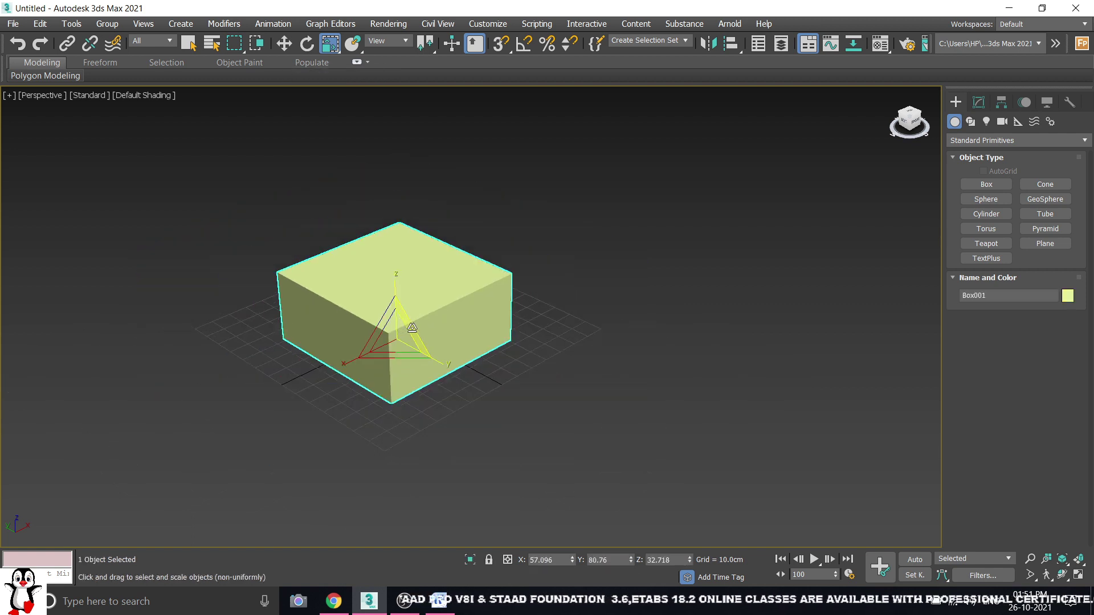
Stretch Box001 with non-uniform and uniform scale into a long beam with a thick, square cross-section
mouse_move(408, 328)
left_mouse_down()
mouse_move(453, 321)
mouse_move(423, 340)
mouse_move(262, 300)
mouse_move(325, 317)
mouse_move(370, 363)
mouse_move(403, 443)
mouse_move(427, 286)
mouse_move(332, 168)
left_mouse_up()
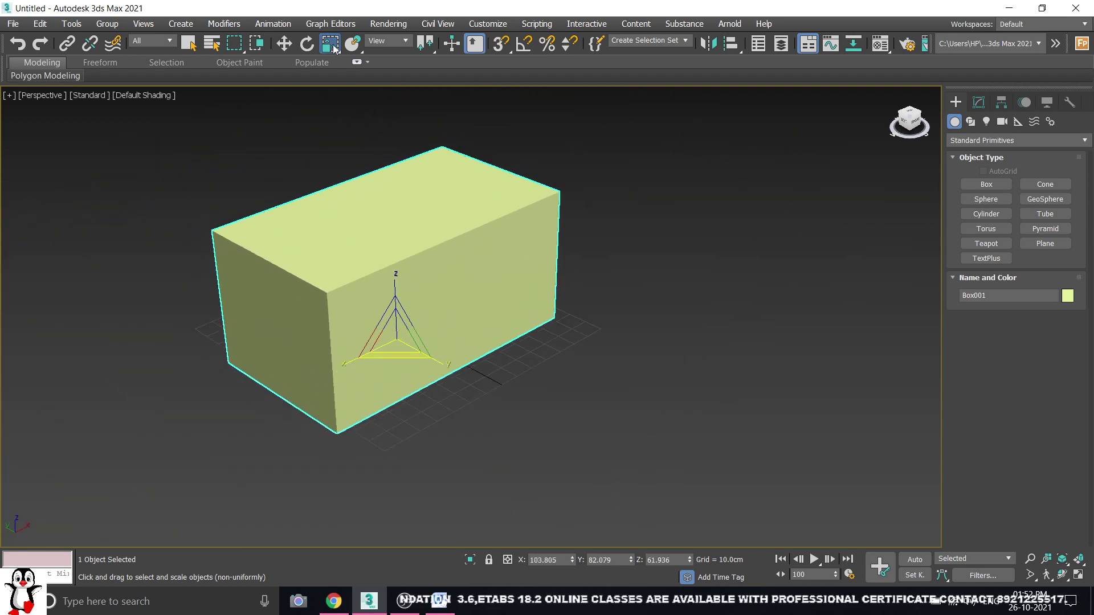
left_click_drag(335, 46, 335, 67)
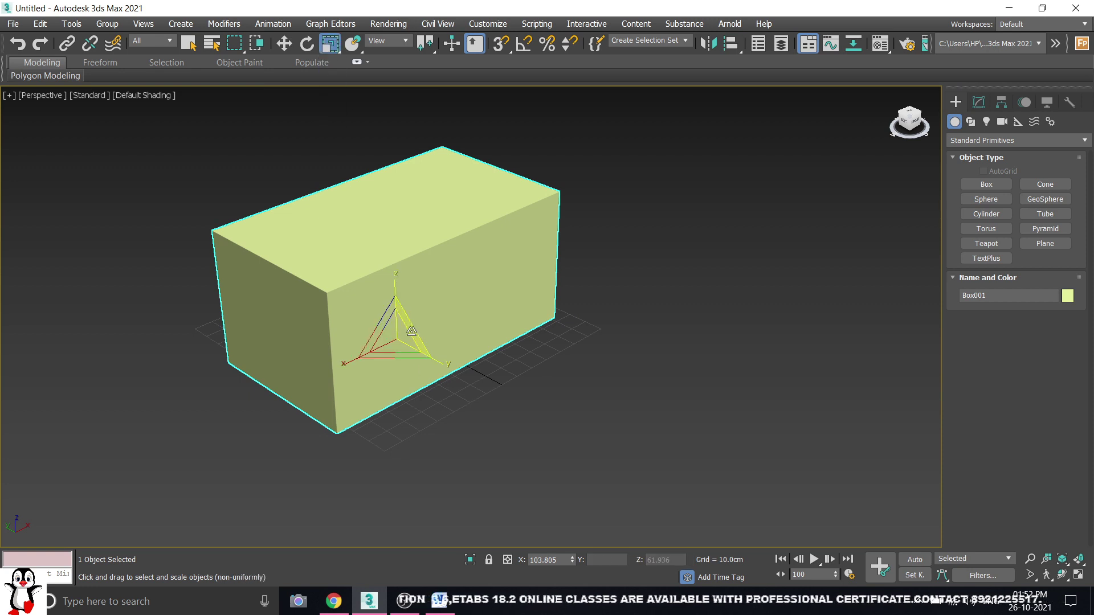
mouse_move(412, 331)
left_mouse_down()
mouse_move(383, 392)
mouse_move(330, 422)
left_mouse_up()
mouse_move(391, 276)
left_mouse_down()
mouse_move(296, 282)
mouse_move(307, 188)
left_mouse_up()
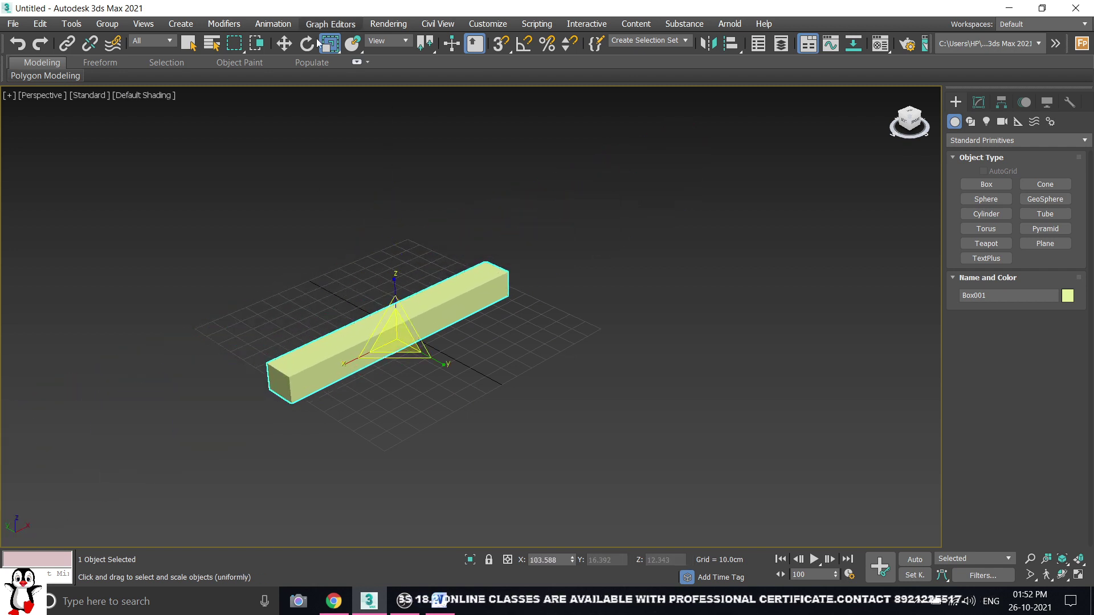
left_click_drag(327, 45, 329, 84)
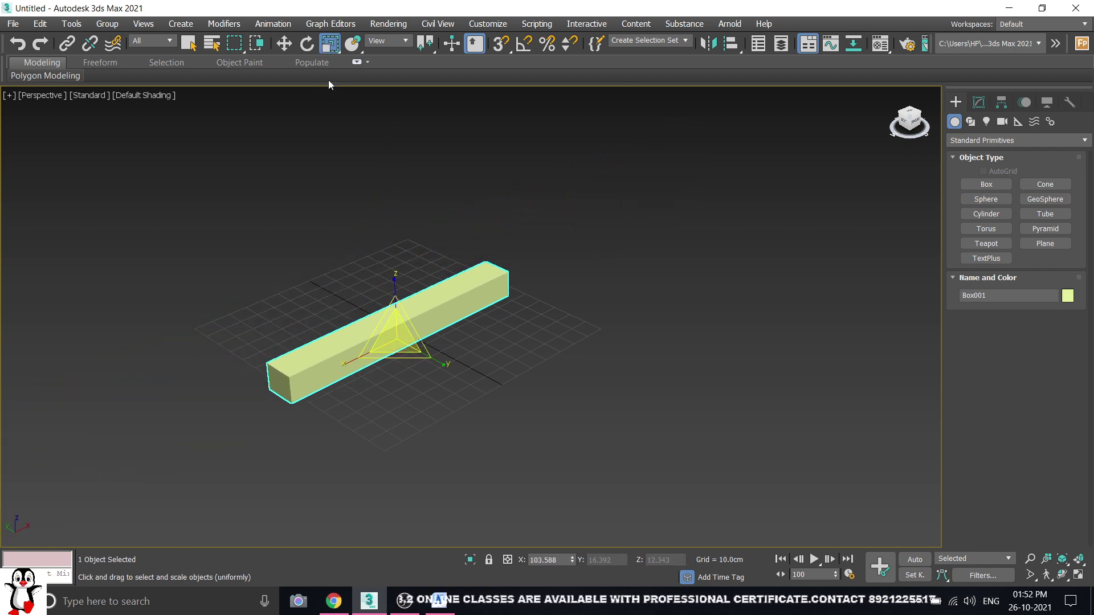
left_click_drag(388, 335, 401, 339)
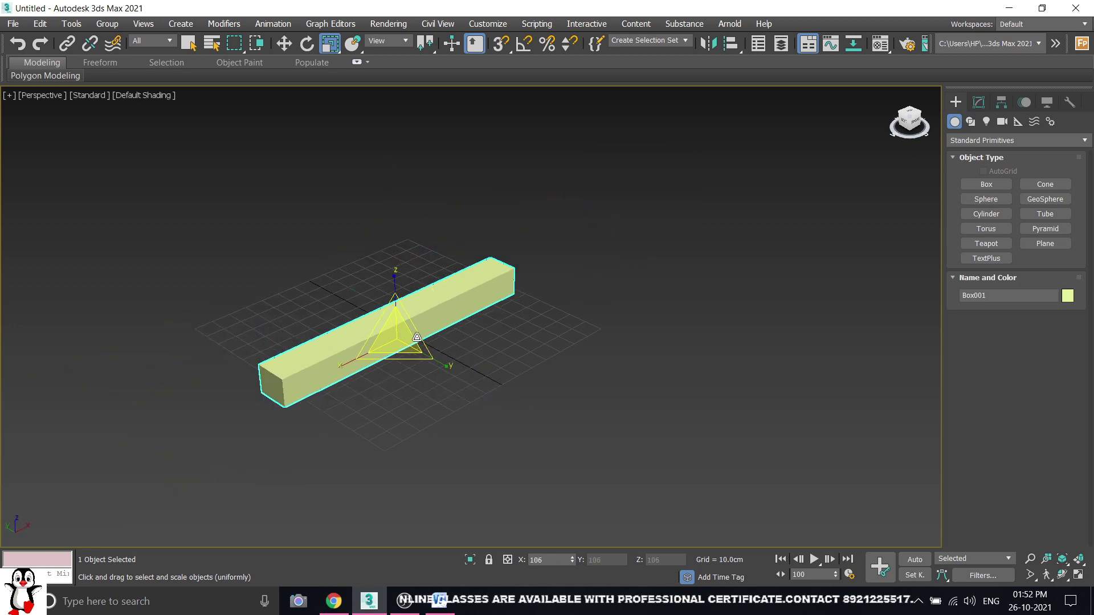
scroll(401, 338, "up", 5)
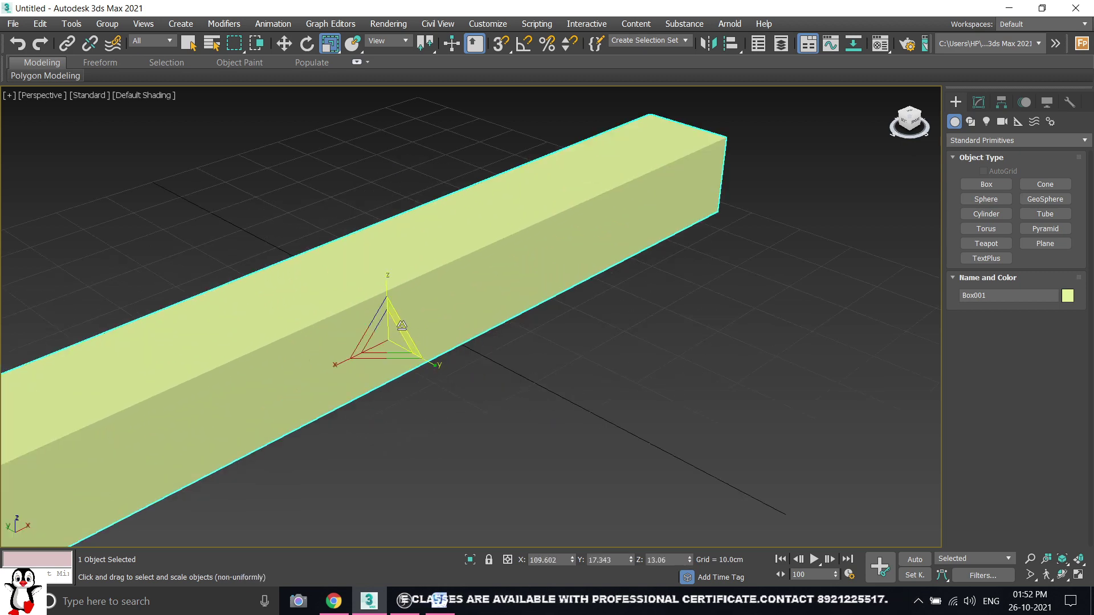
left_click_drag(402, 325, 410, 303)
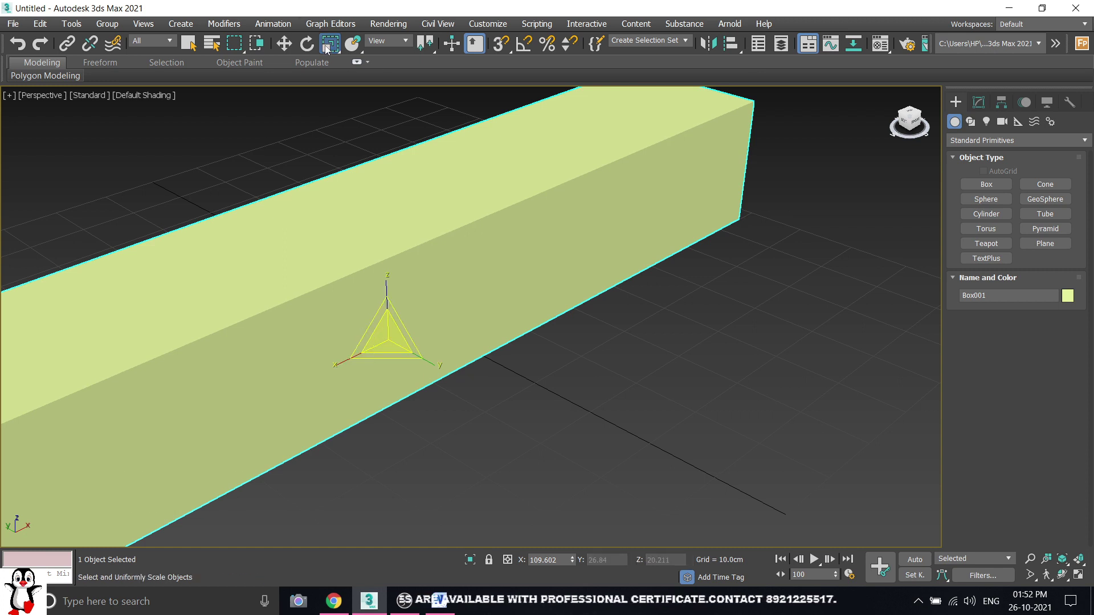
Undo the last thickening and shorten the beam's long X side to 37 percent
key("ctrl+z")
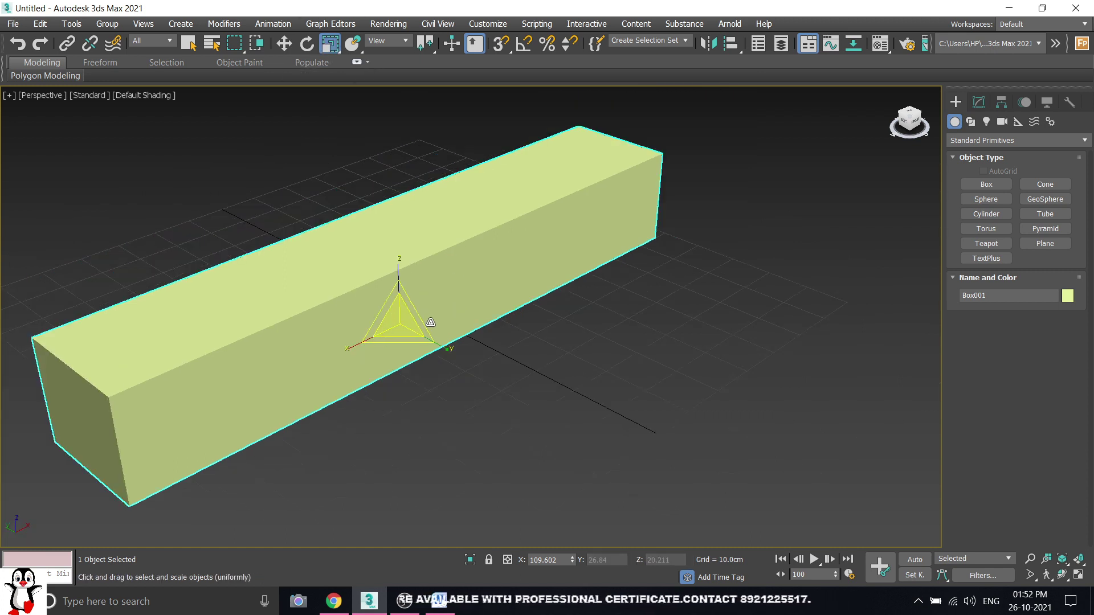
mouse_move(404, 317)
left_mouse_down()
mouse_move(408, 325)
mouse_move(450, 307)
left_mouse_up()
scroll(438, 283, "up", 2)
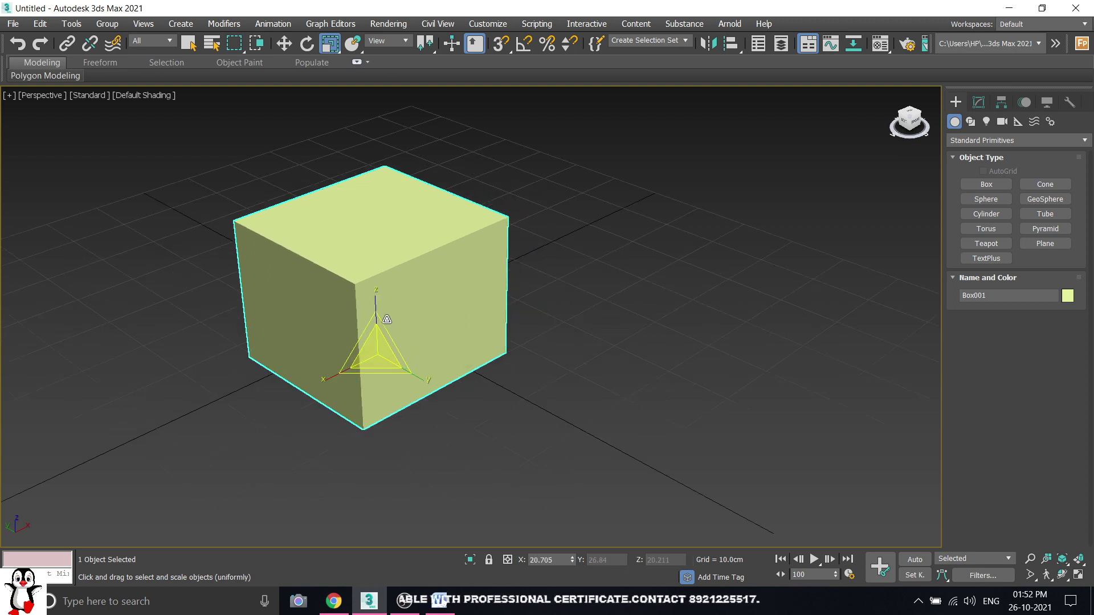
Widen the box along two axes with non-uniform scale, undo that change, and reselect the box
left_click_drag(331, 46, 334, 89)
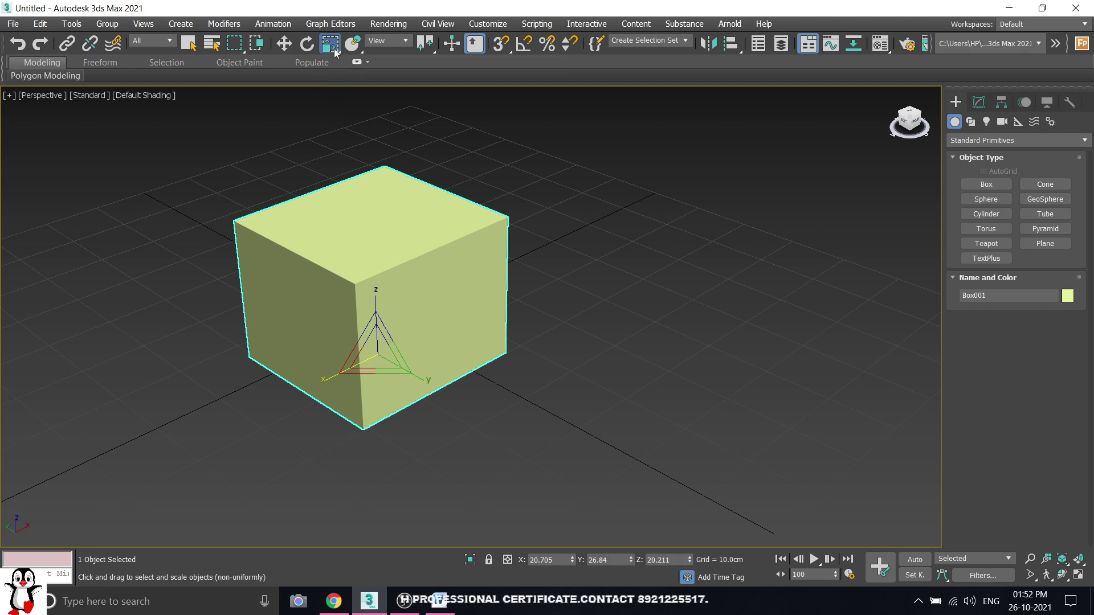
left_click_drag(333, 46, 337, 53)
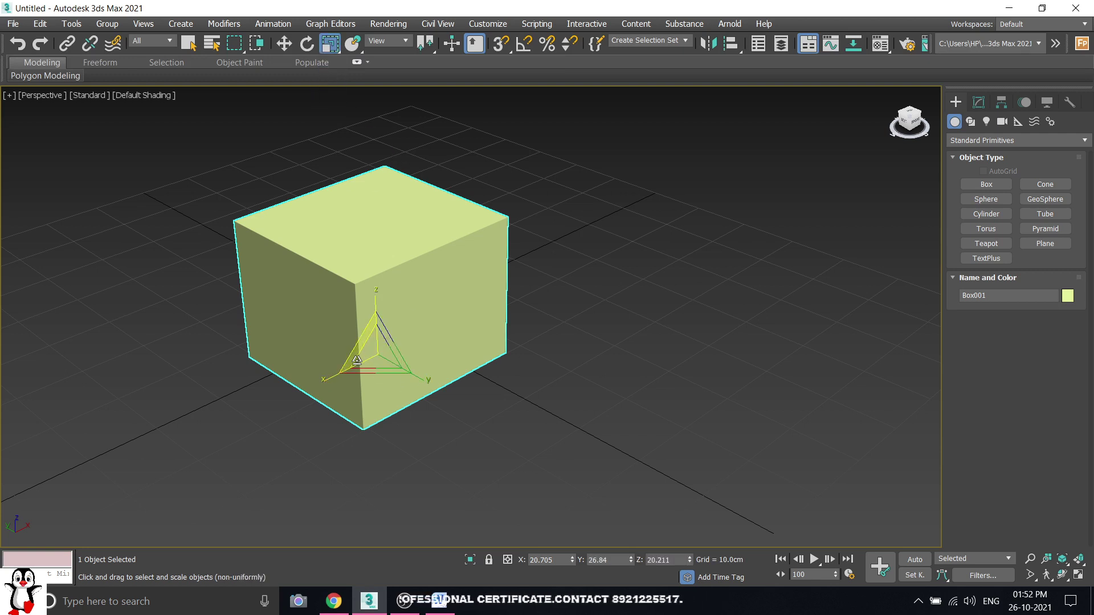
mouse_move(351, 358)
left_mouse_down()
mouse_move(338, 351)
mouse_move(383, 337)
mouse_move(338, 375)
mouse_move(408, 331)
left_mouse_up()
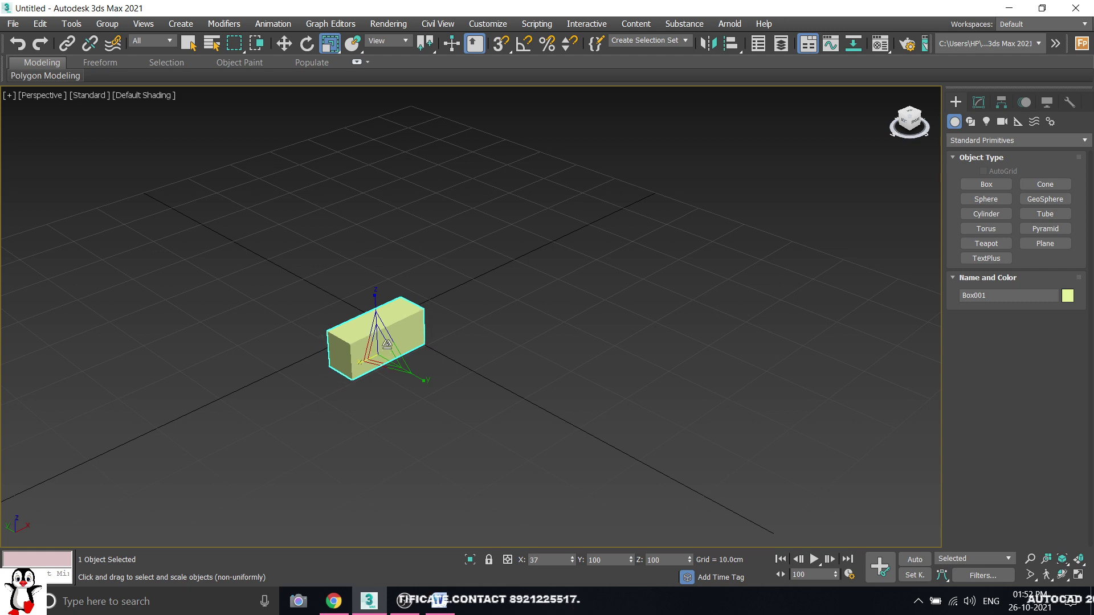
left_click(514, 302)
key("ctrl+z")
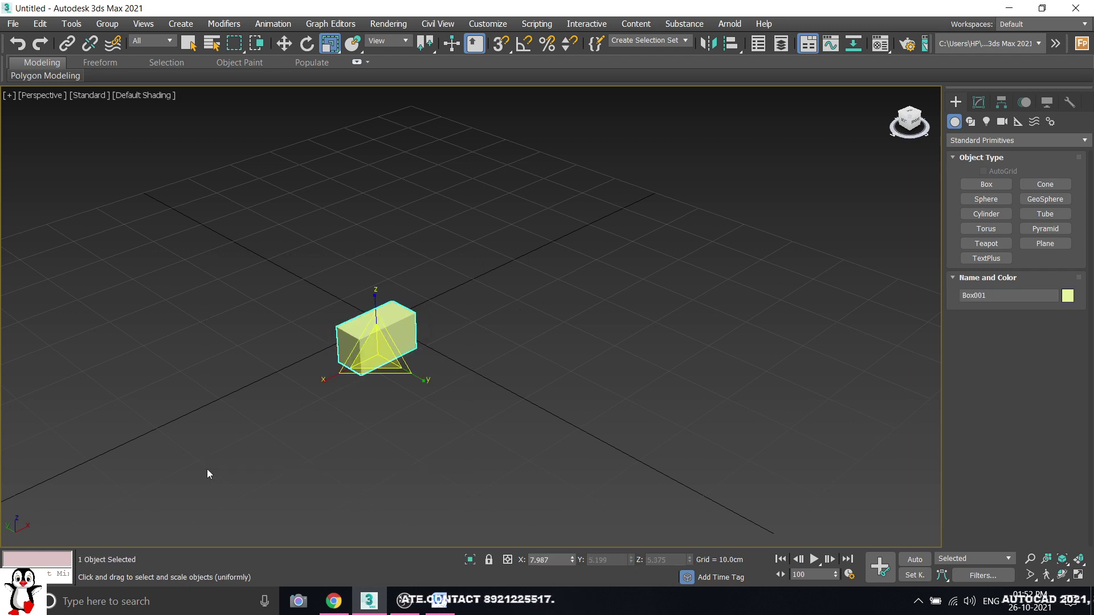
left_click(439, 358)
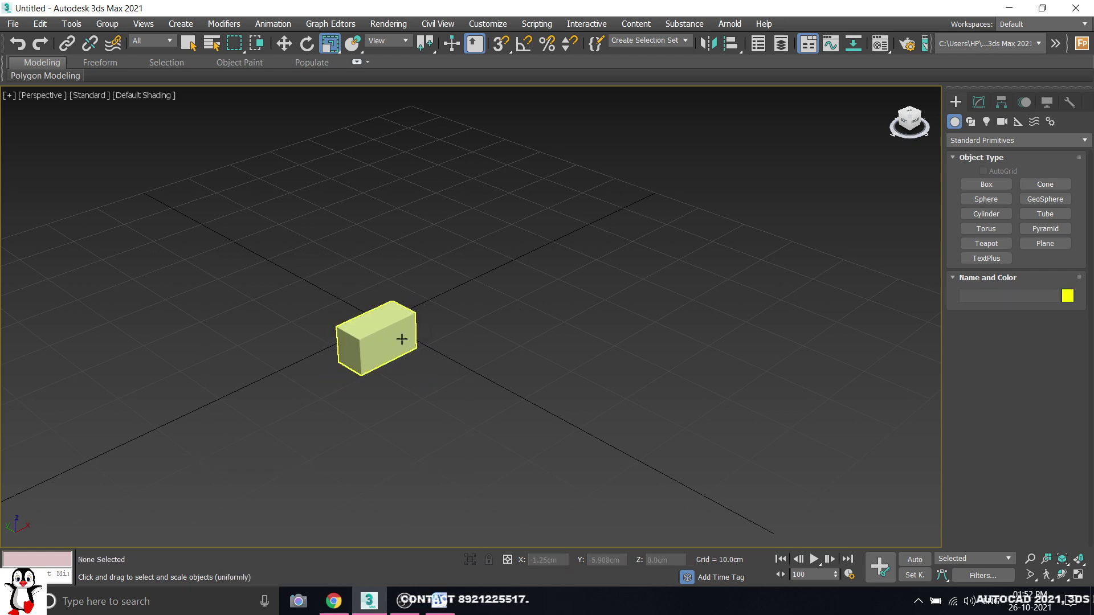
scroll(404, 335, "up", 5)
left_click(401, 335)
Use Select and Squash to flatten the box into a thin upright panel, then deselect it
left_click_drag(333, 48, 327, 111)
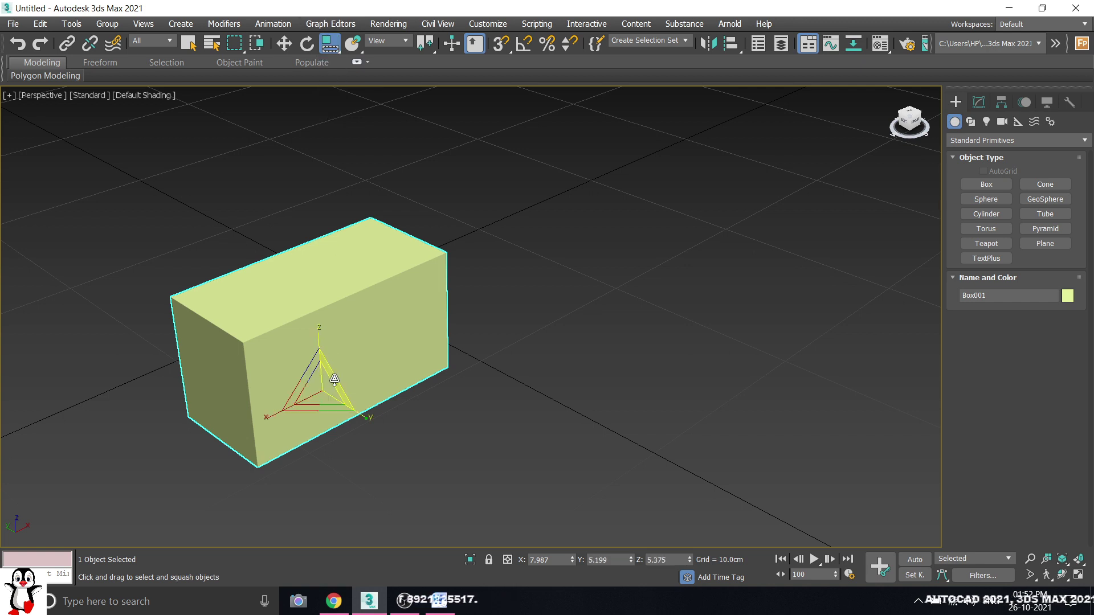
mouse_move(323, 372)
left_mouse_down()
mouse_move(418, 297)
mouse_move(481, 447)
mouse_move(203, 436)
mouse_move(288, 408)
mouse_move(625, 417)
mouse_move(515, 425)
mouse_move(442, 378)
mouse_move(498, 365)
left_mouse_up()
left_click(693, 312)
scroll(621, 244, "down", 5)
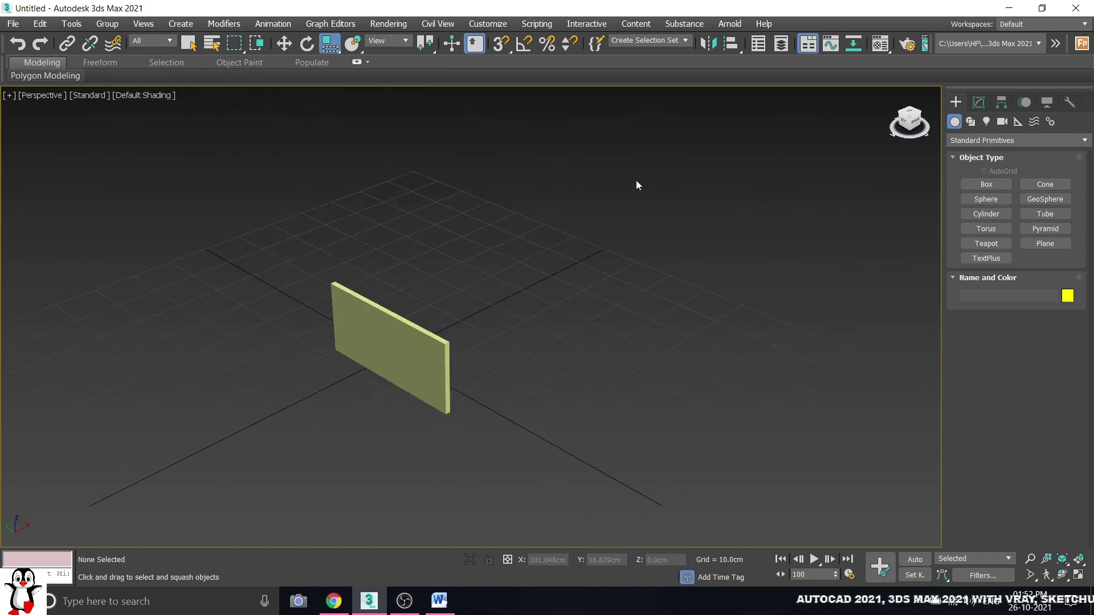
left_click(328, 44)
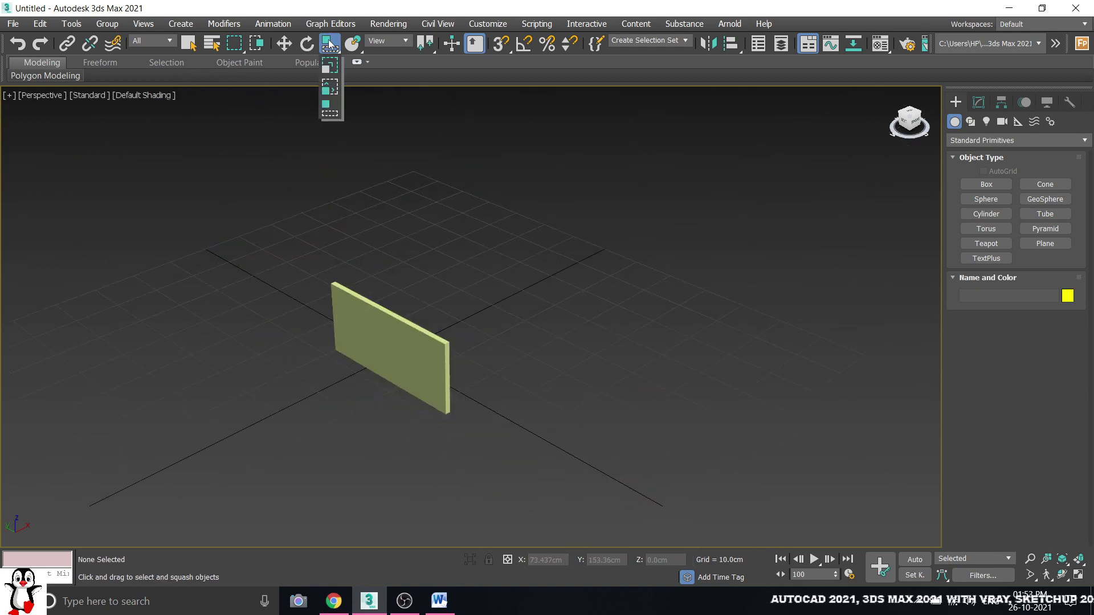
Restore Select and Uniform Scale, then drag-select the squashed panel and delete it
left_click(330, 68)
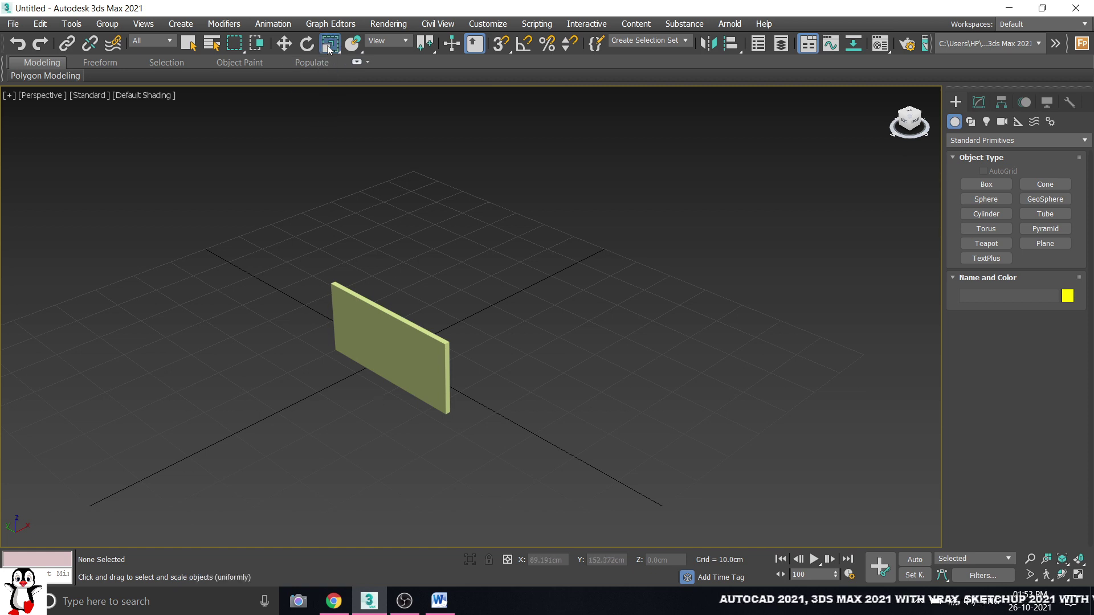
left_click(329, 49)
left_click(333, 68)
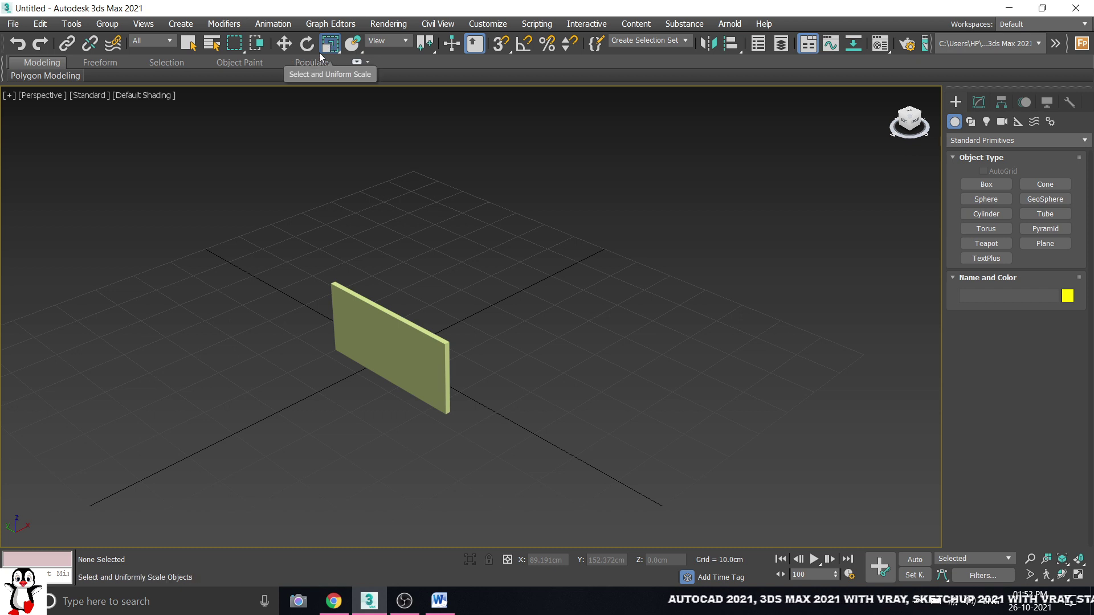
left_click(331, 45)
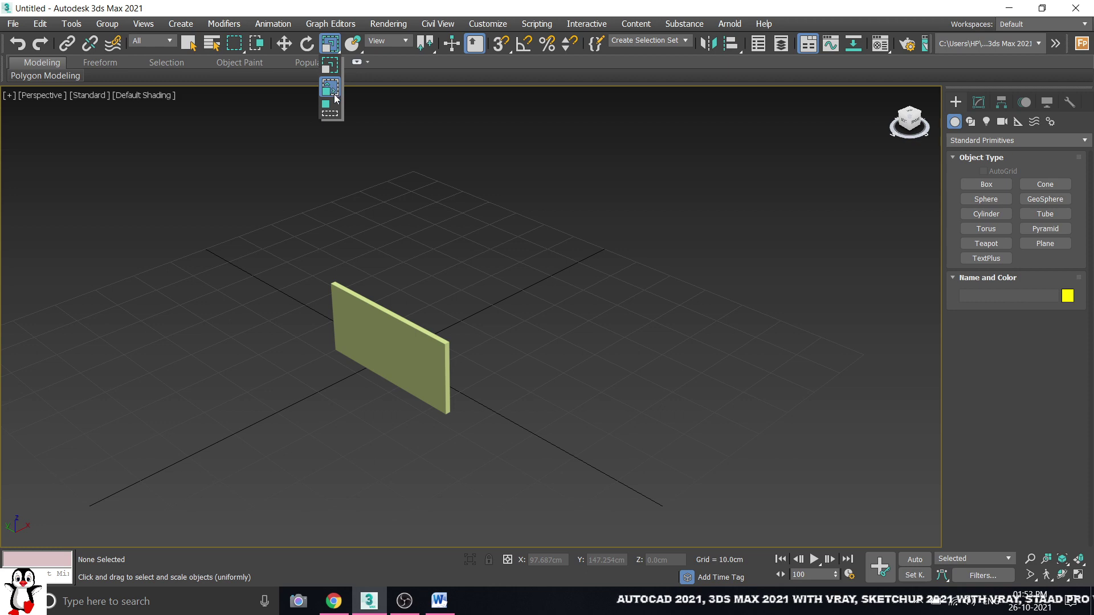
left_click(336, 64)
left_click_drag(537, 227, 234, 518)
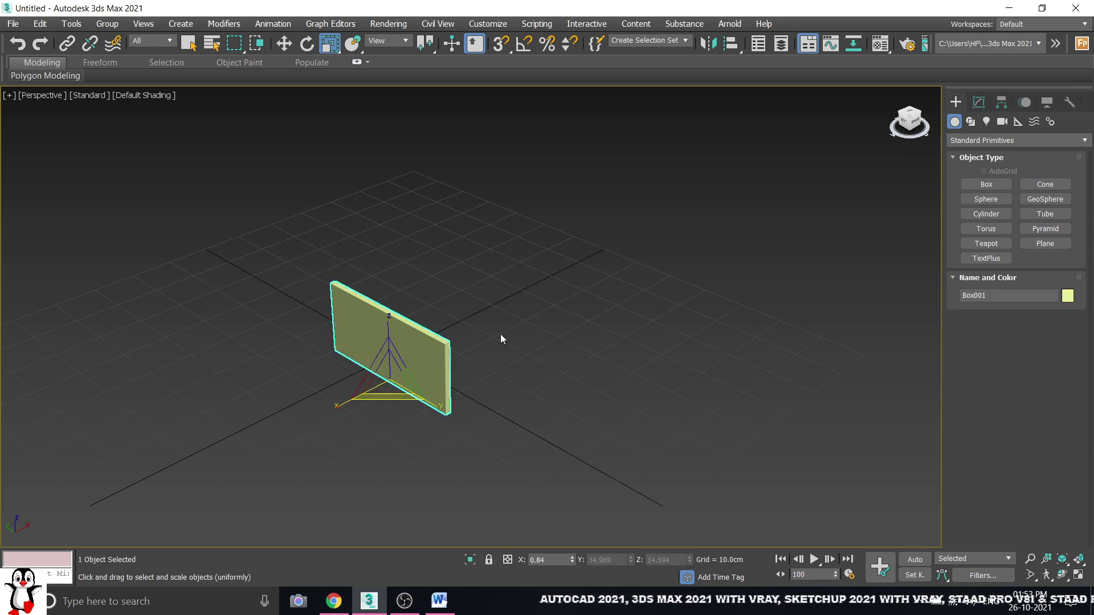
key("Delete")
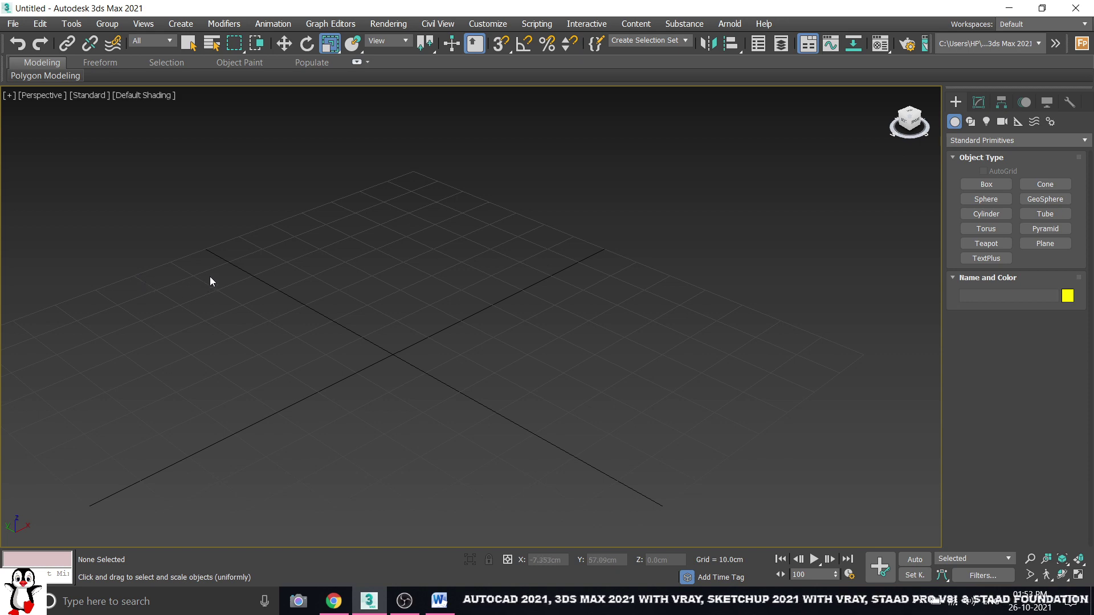
Frame the empty grid and start a box at its centre, right-clicking to discard it
key("z")
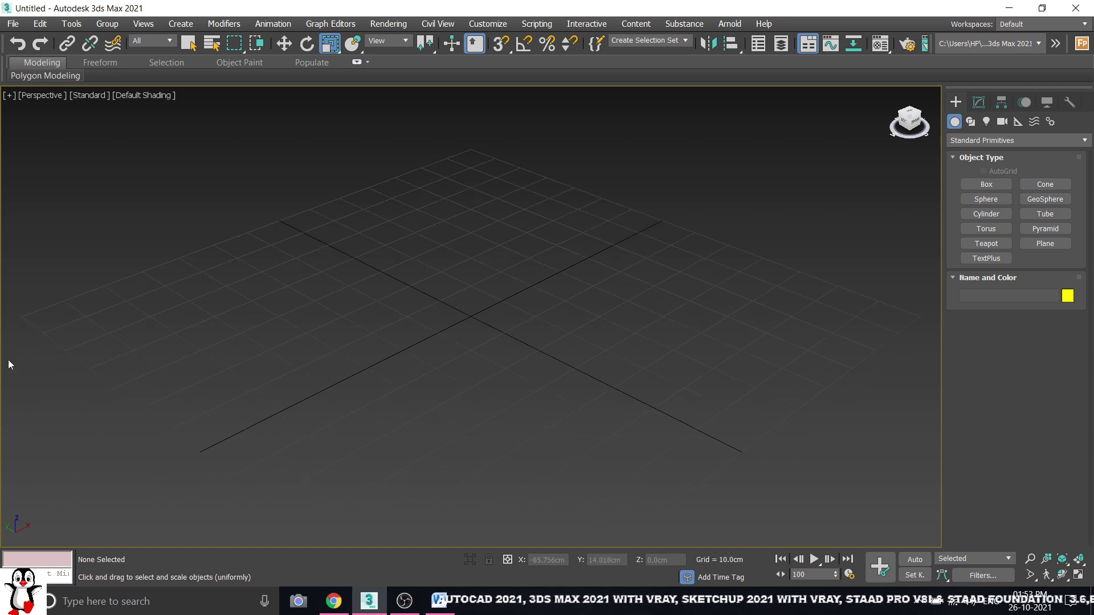
left_click(987, 186)
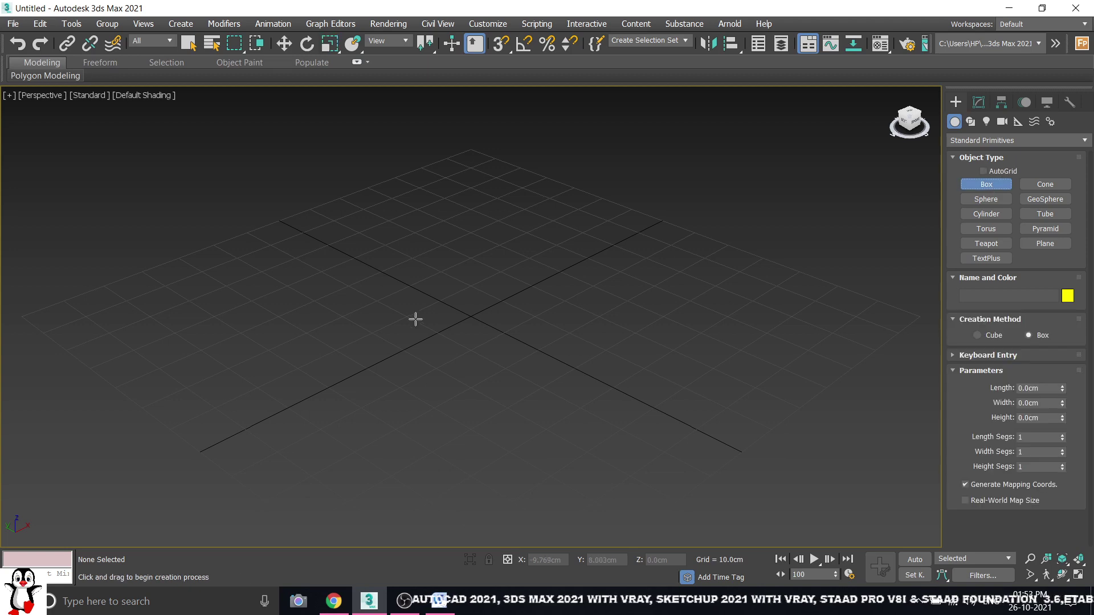
scroll(464, 308, "down", 5)
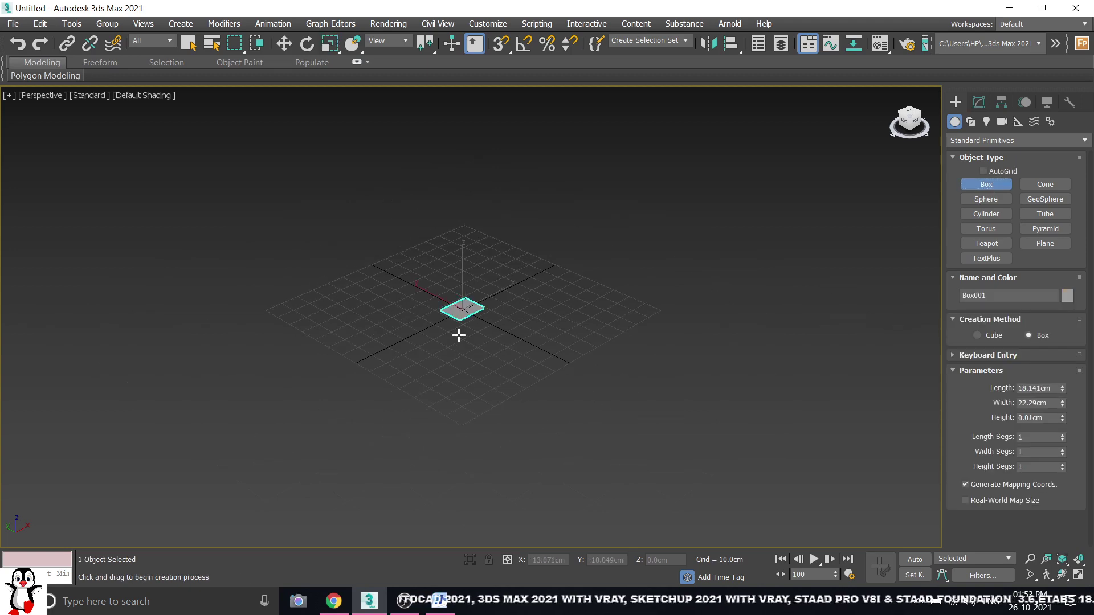
left_click_drag(465, 299, 459, 332)
left_click(462, 321)
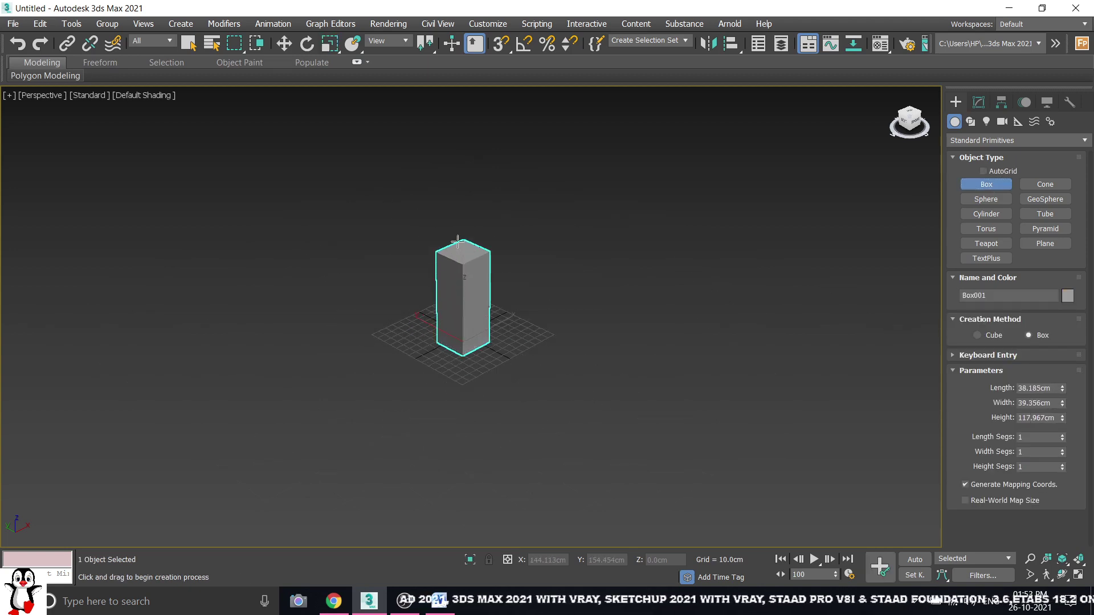
right_click(461, 299)
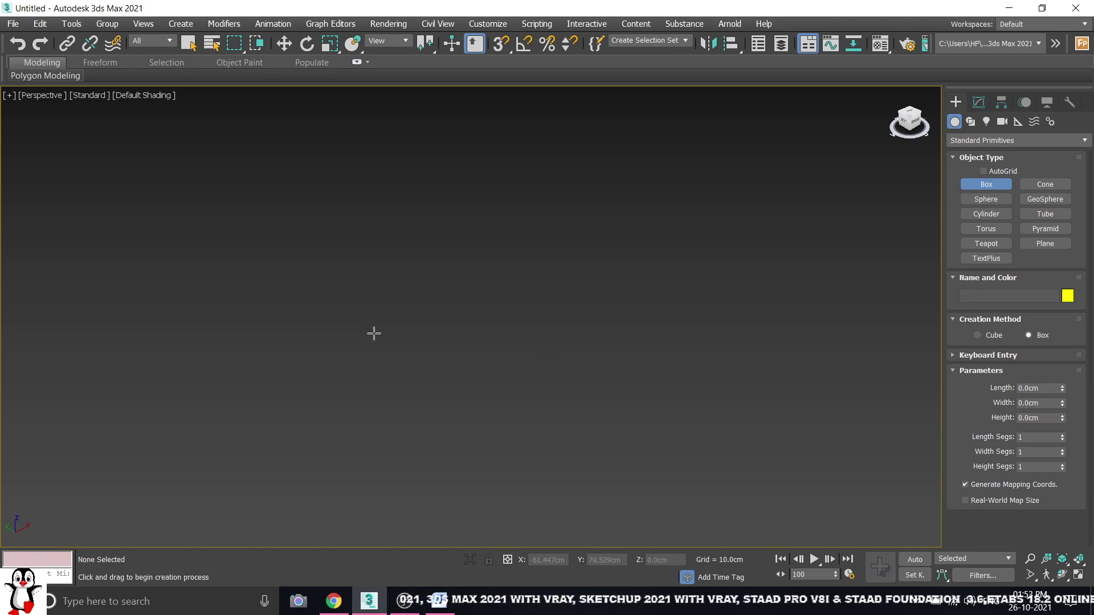
Draw a new Box001 cube across the grid and select it with Select and Scale (R)
scroll(489, 323, "down", 3)
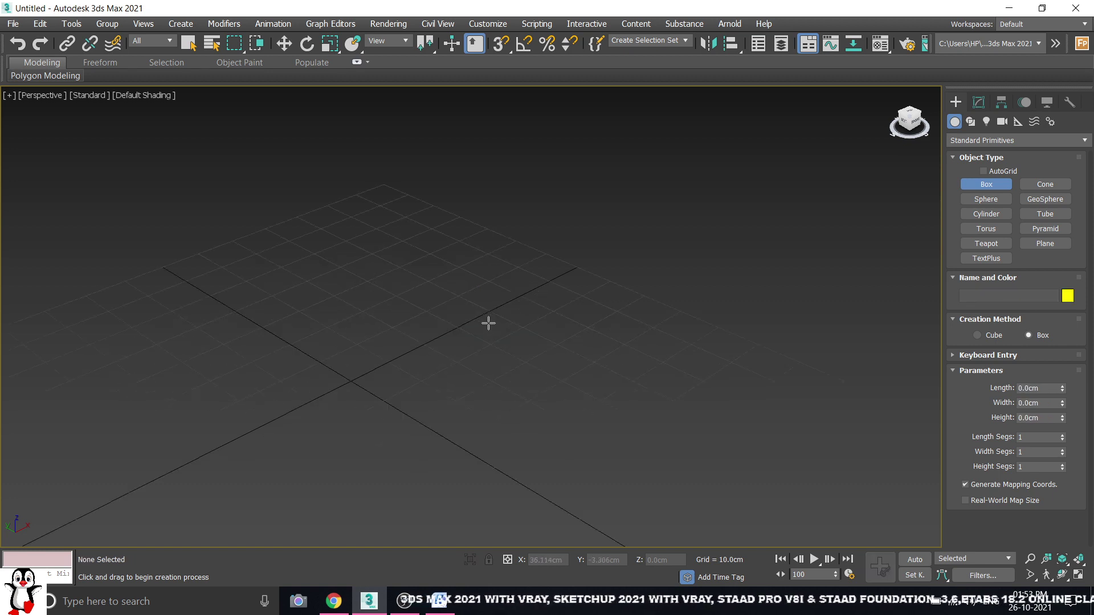
mouse_move(222, 344)
left_mouse_down()
mouse_move(254, 360)
mouse_move(639, 342)
left_mouse_up()
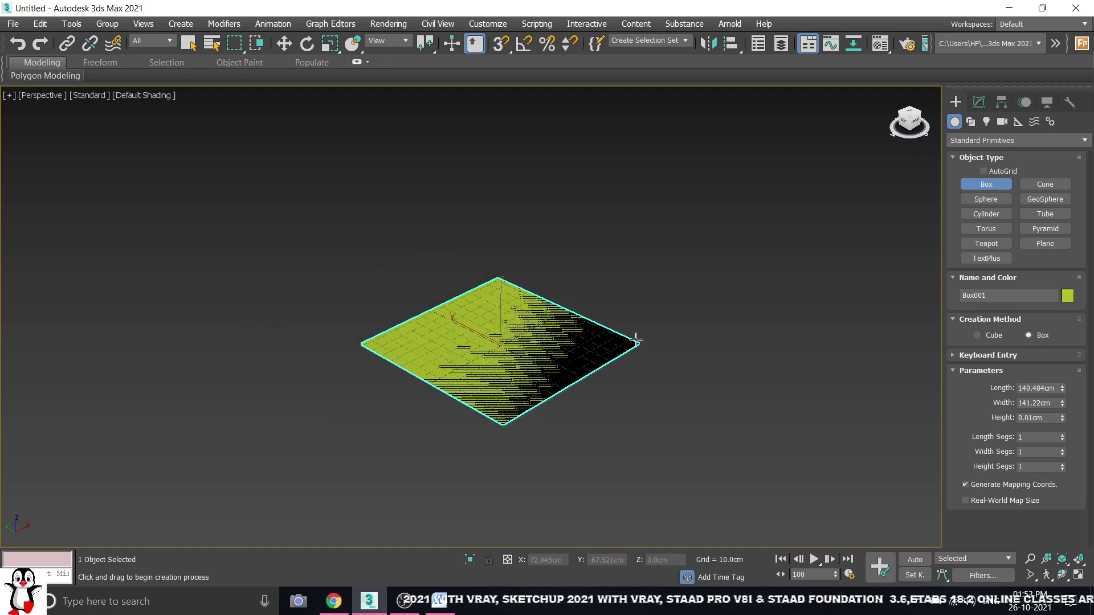
scroll(639, 343, "down", 3)
left_click(740, 247)
key("r")
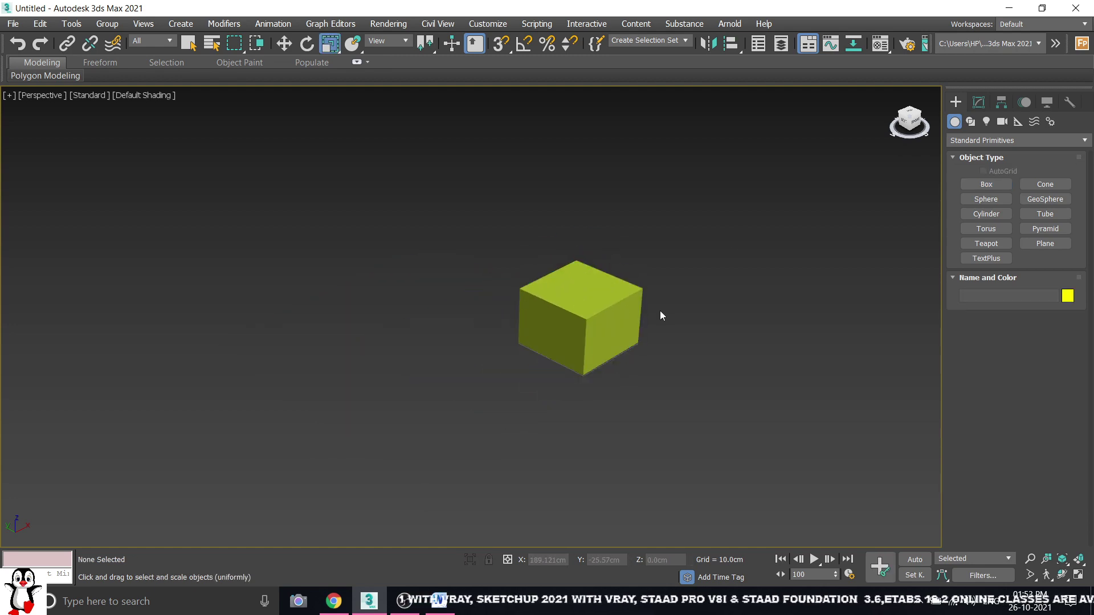
scroll(626, 305, "up", 5)
scroll(684, 273, "up", 1)
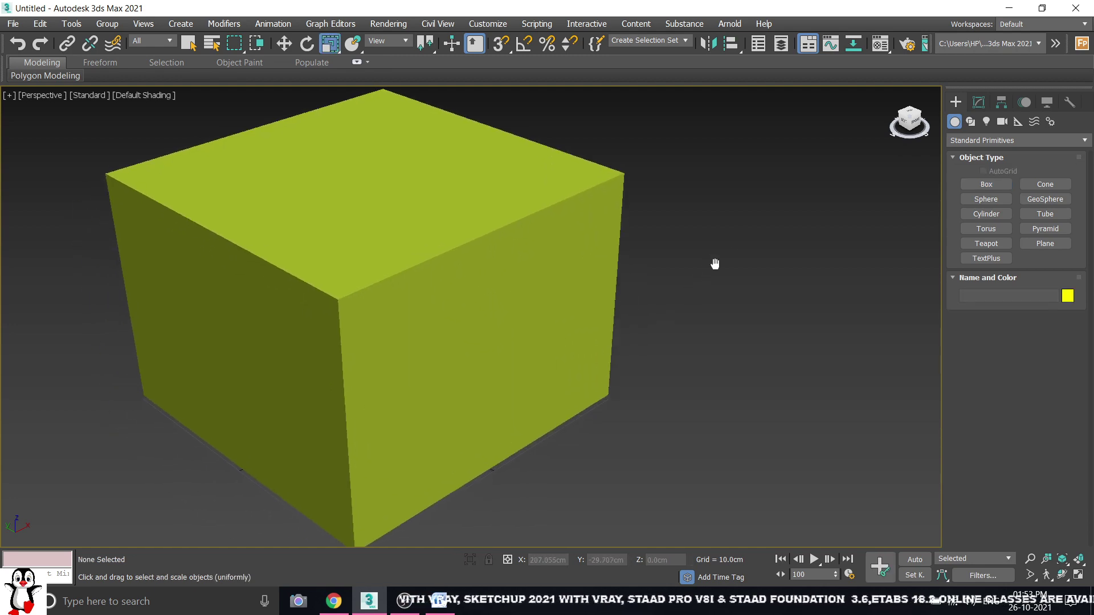
left_click(493, 314)
scroll(405, 355, "down", 2)
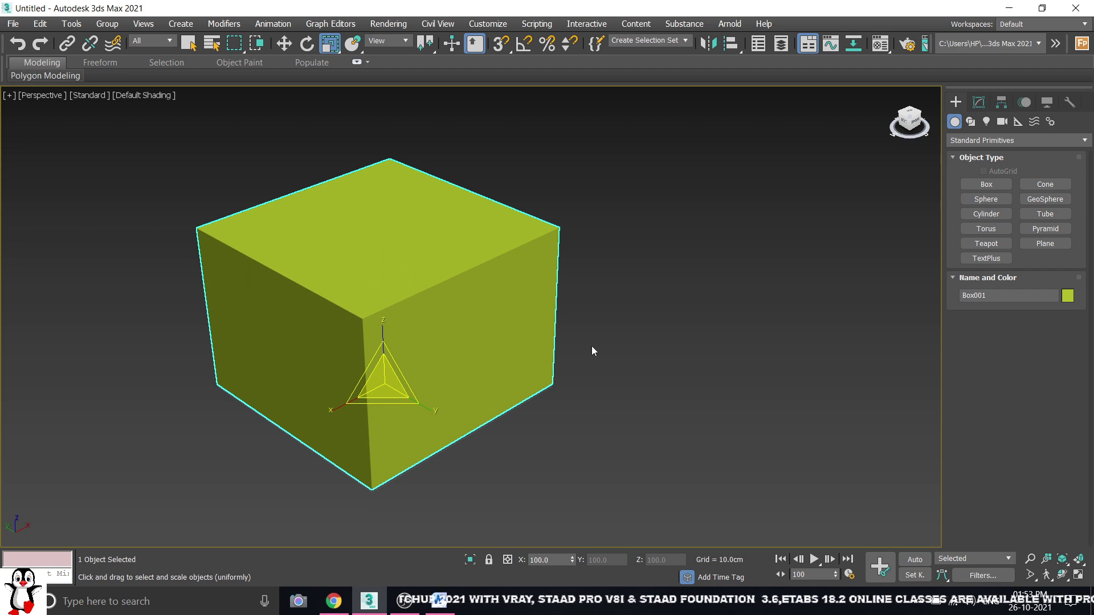
Switch to Select and Rotate (E) and reselect Box001
key("e")
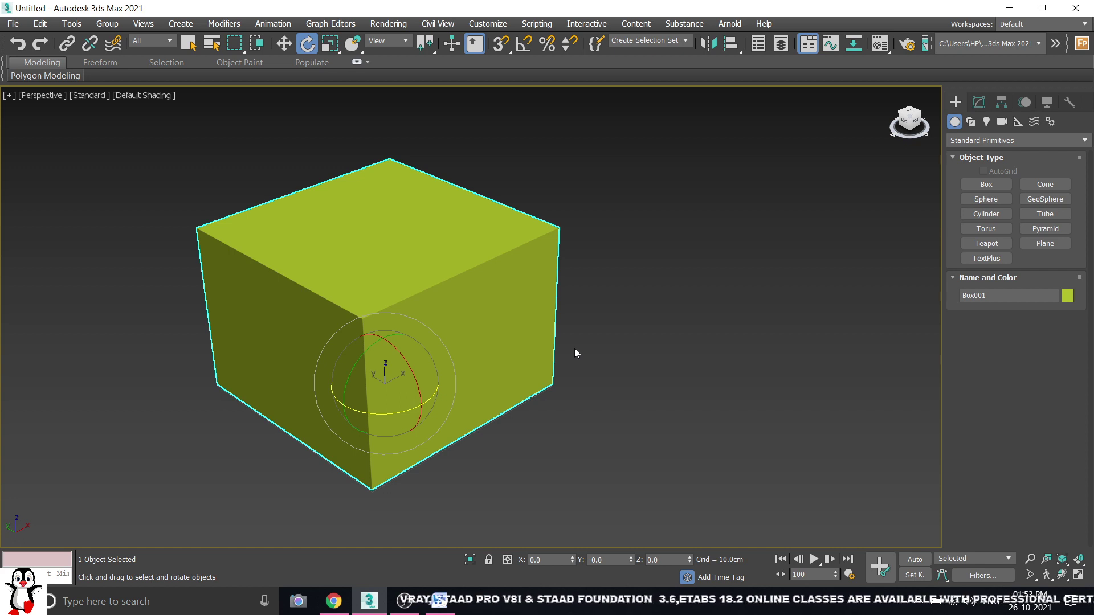
left_click(643, 293)
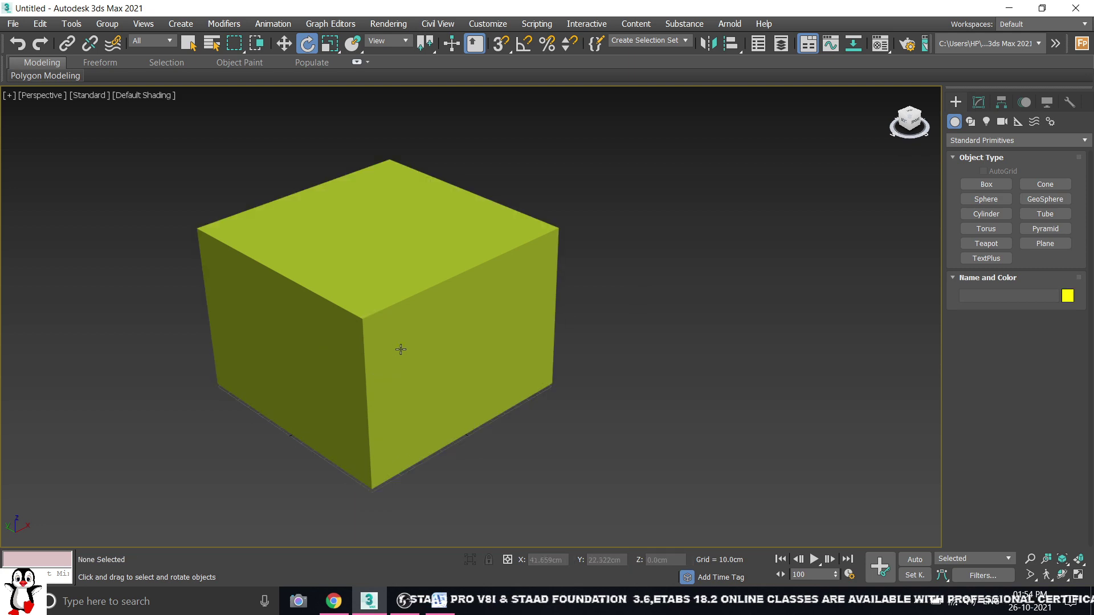
scroll(398, 349, "up", 4)
scroll(418, 344, "down", 4)
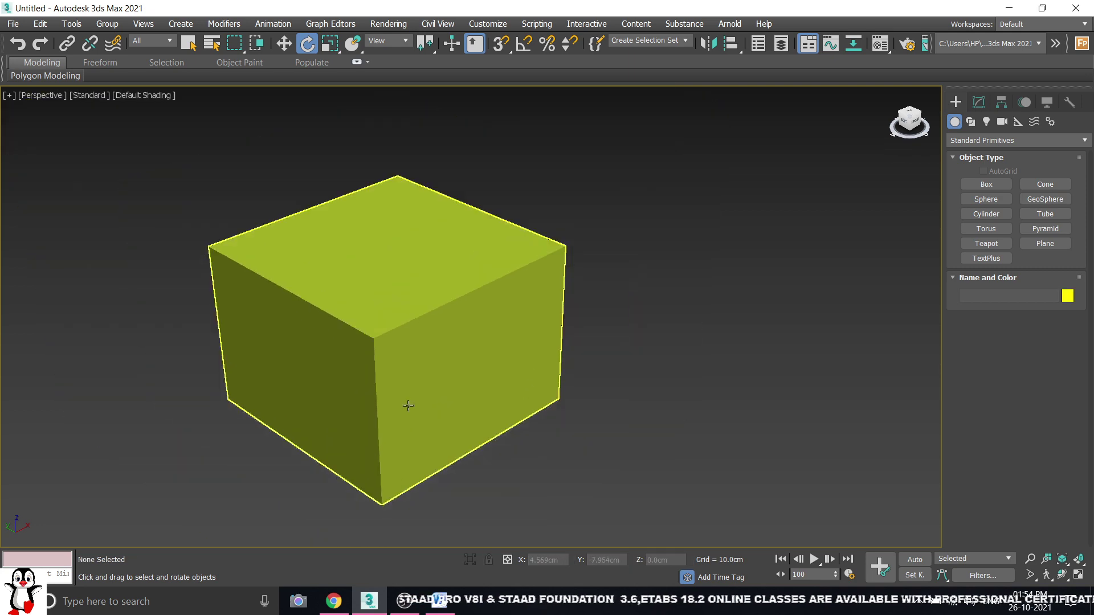
left_click(418, 340)
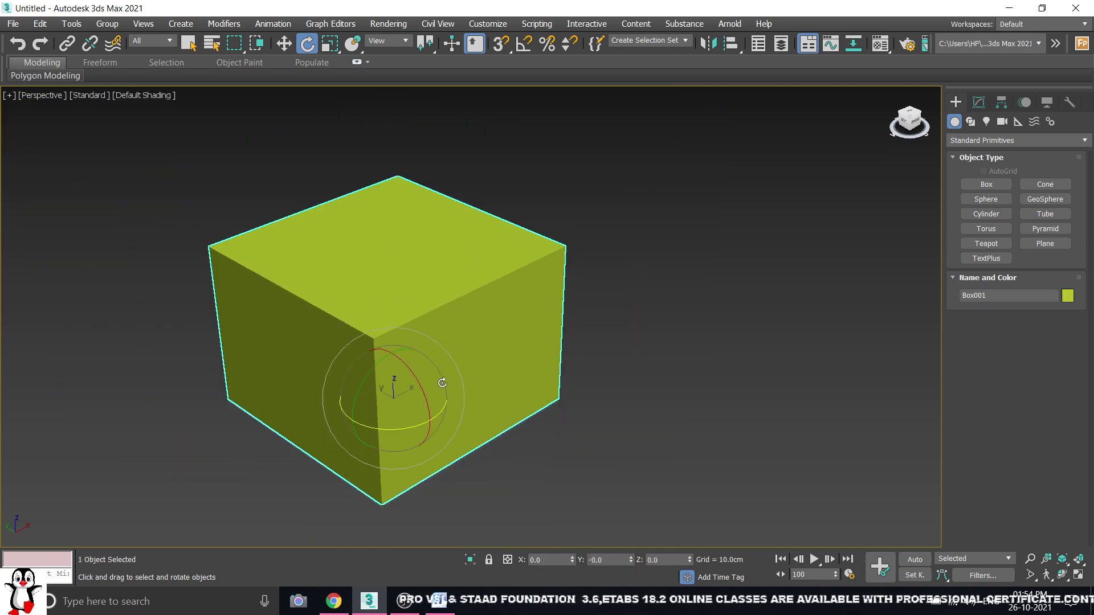
scroll(524, 353, "down", 3)
scroll(493, 341, "up", 6)
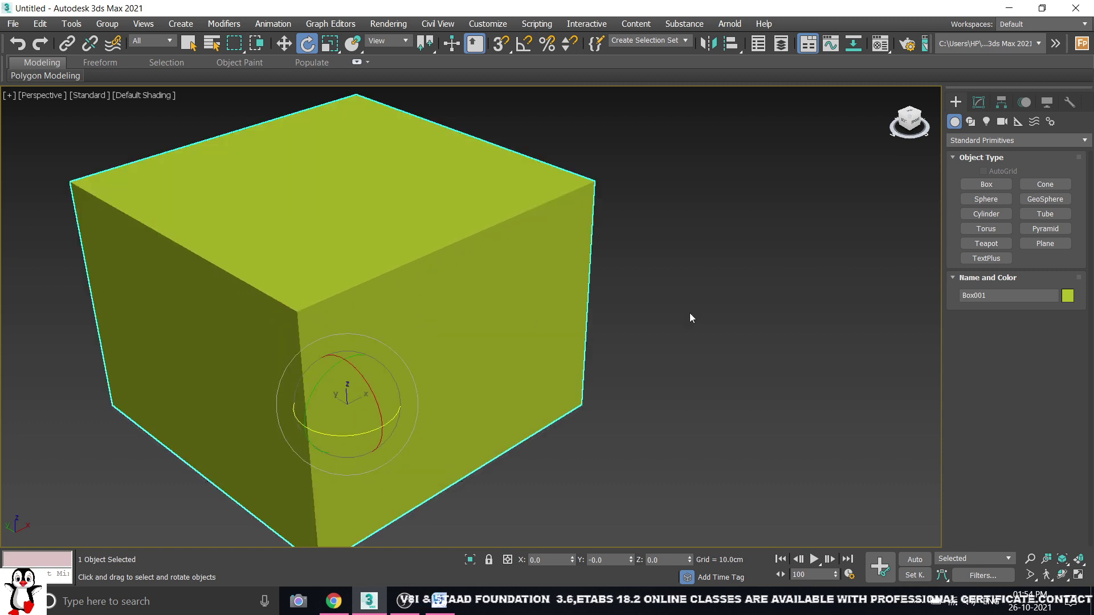
left_click(689, 317)
left_click(493, 318)
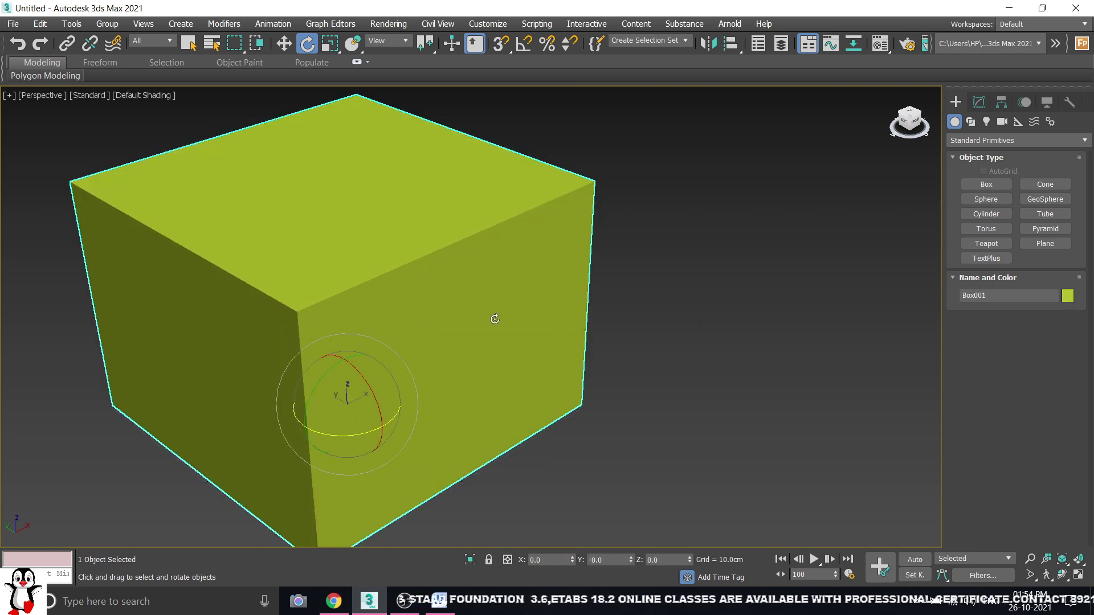
middle_click_drag(456, 347, 493, 298)
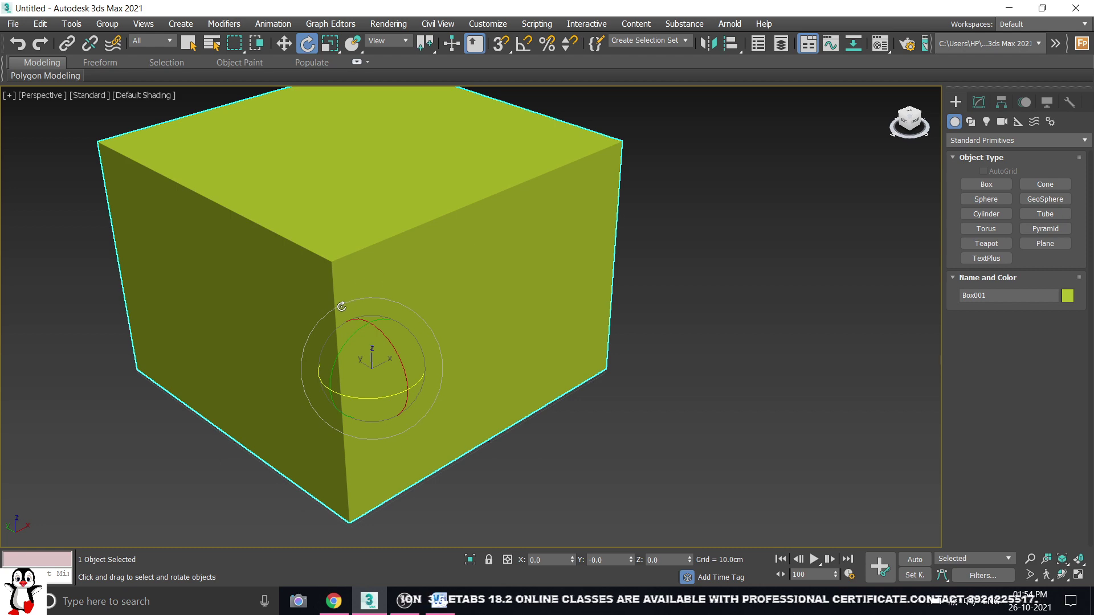
Tumble the box freely with the rotate gizmo's outer ring, then undo the free rotation
mouse_move(333, 307)
left_mouse_down()
mouse_move(393, 296)
mouse_move(421, 305)
left_mouse_up()
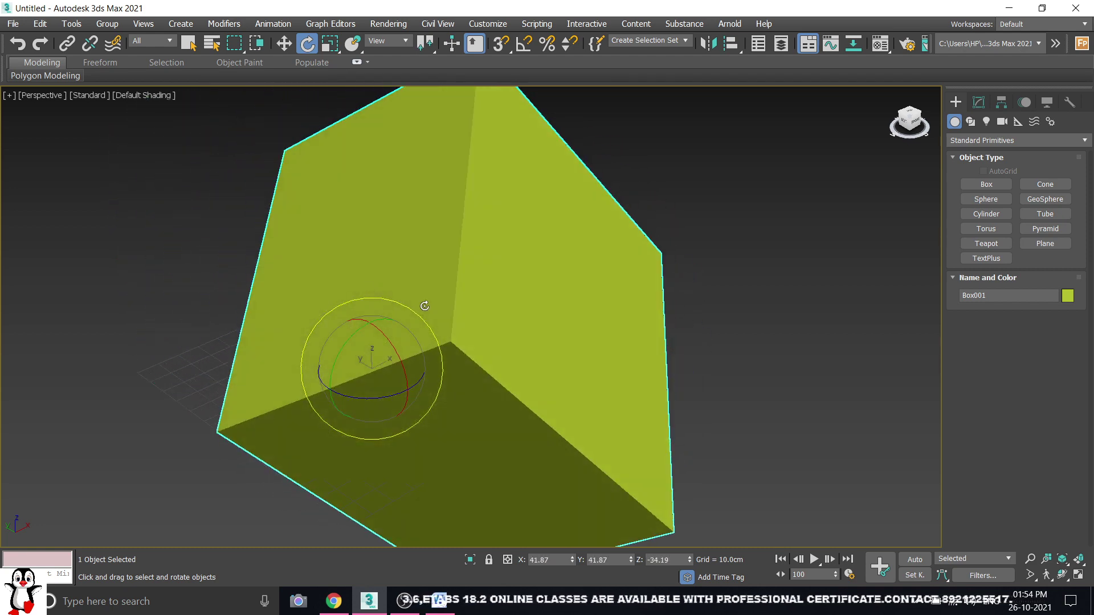
mouse_move(361, 247)
middle_mouse_down("alt")
mouse_move(393, 161)
mouse_move(379, 293)
middle_mouse_up("alt")
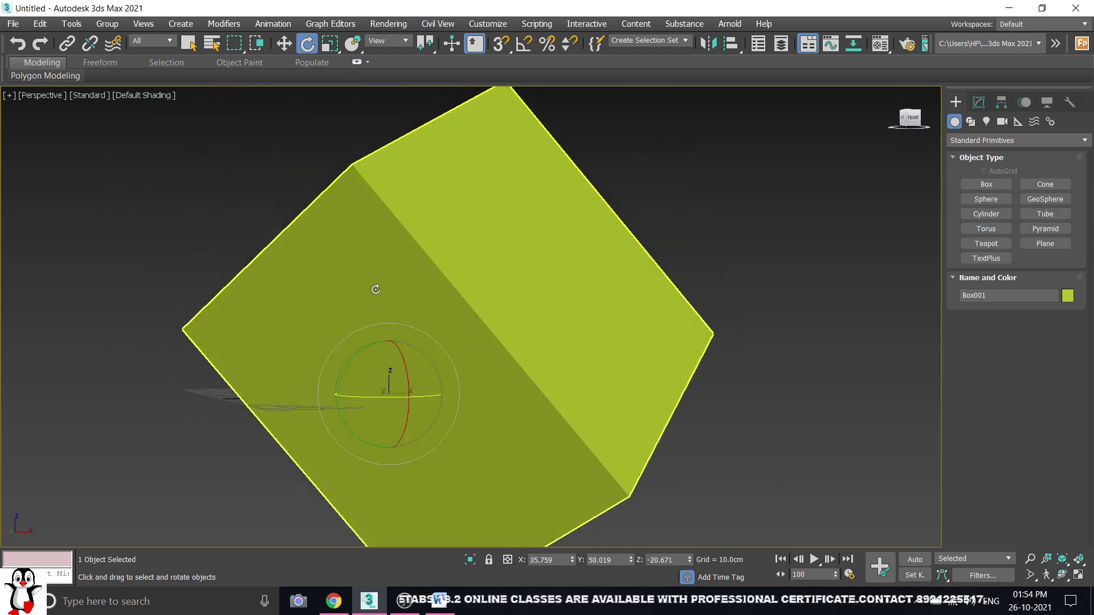
scroll(379, 292, "down", 2)
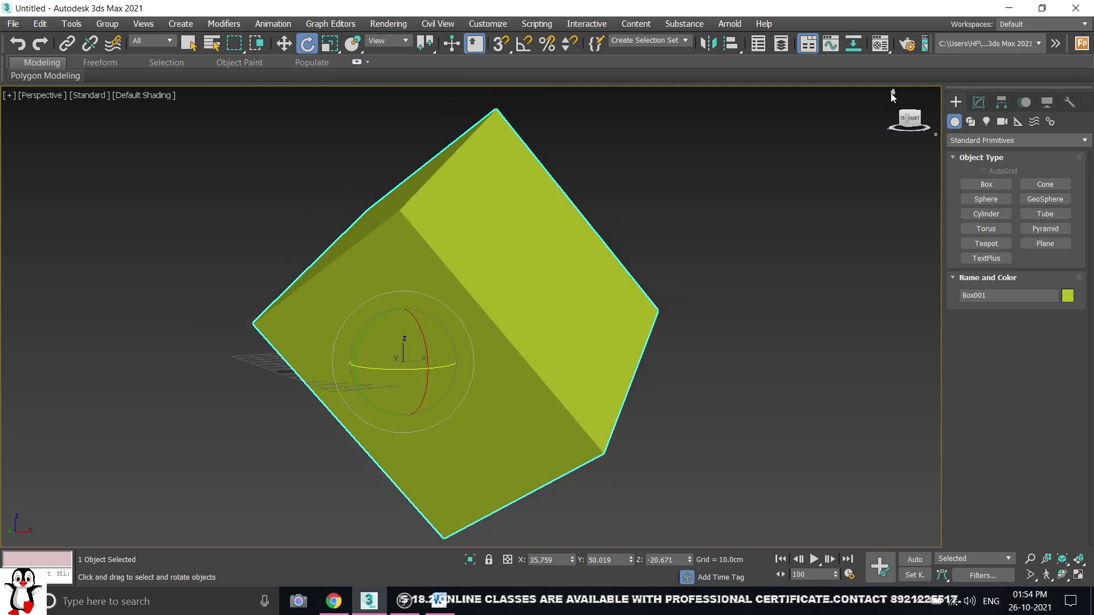
left_click(890, 93)
key("z")
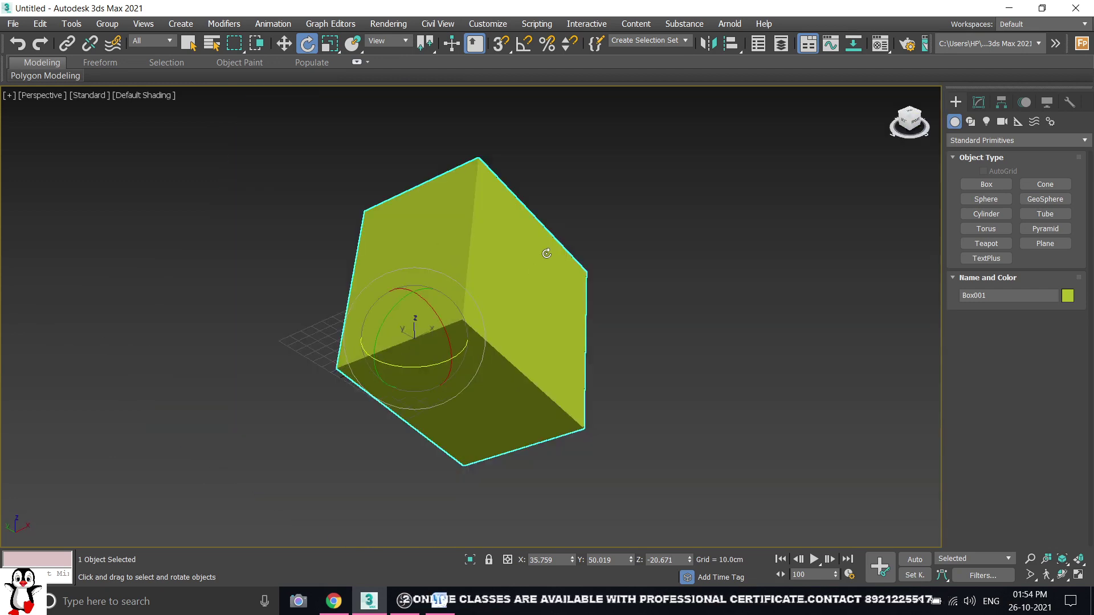
key("ctrl+z")
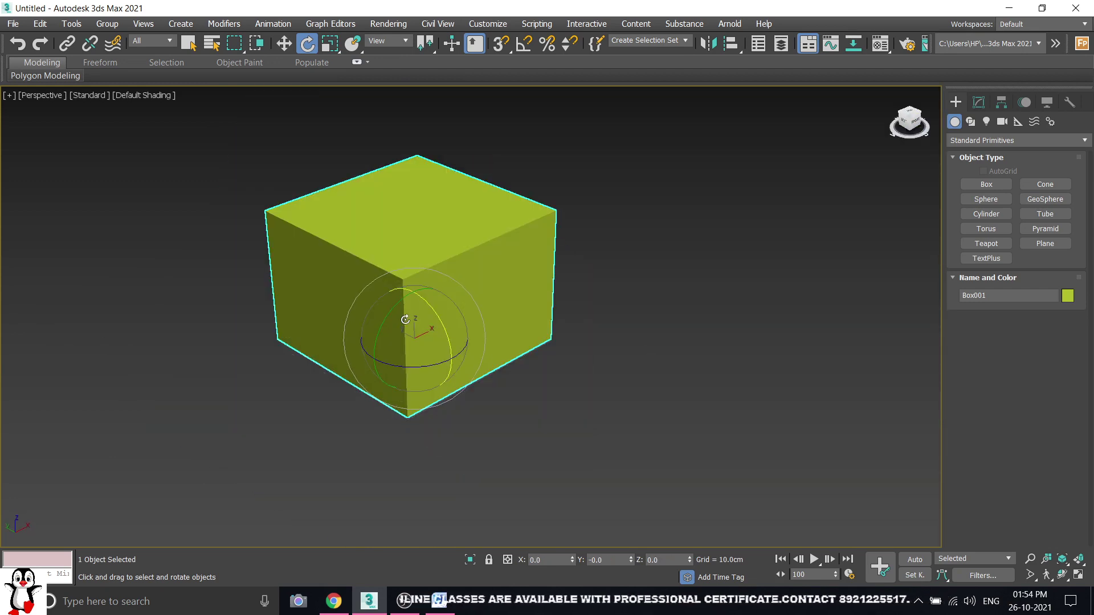
scroll(425, 387, "up", 5)
Spin the box about its vertical axis, undo and cancel, then spin it to about 46 degrees
mouse_move(432, 384)
left_mouse_down()
mouse_move(514, 352)
mouse_move(399, 345)
mouse_move(393, 328)
mouse_move(470, 354)
left_mouse_up()
key("ctrl+z")
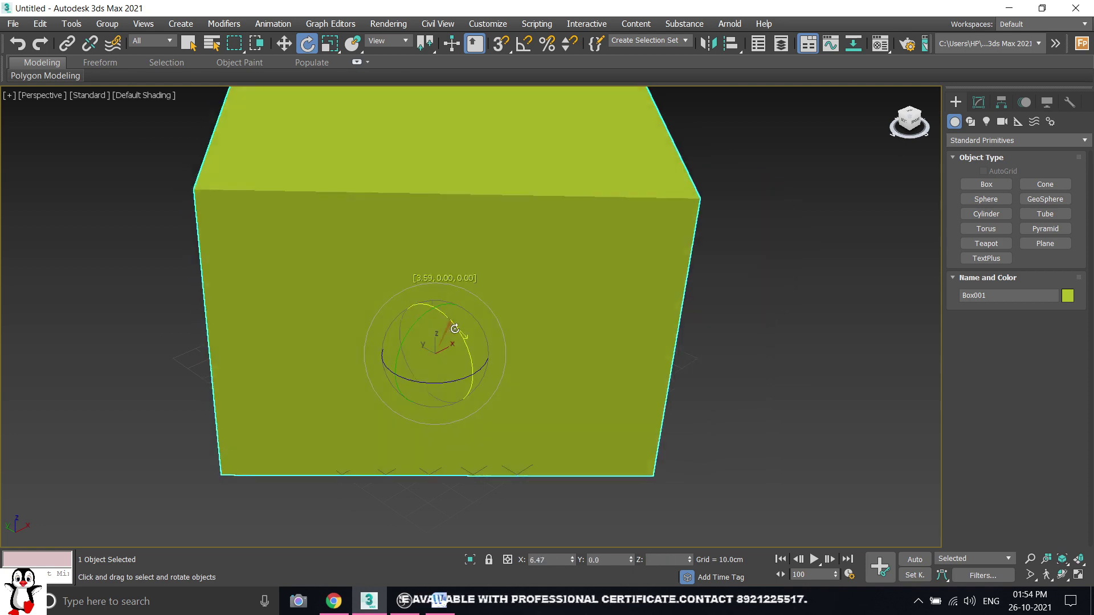
right_click(470, 354)
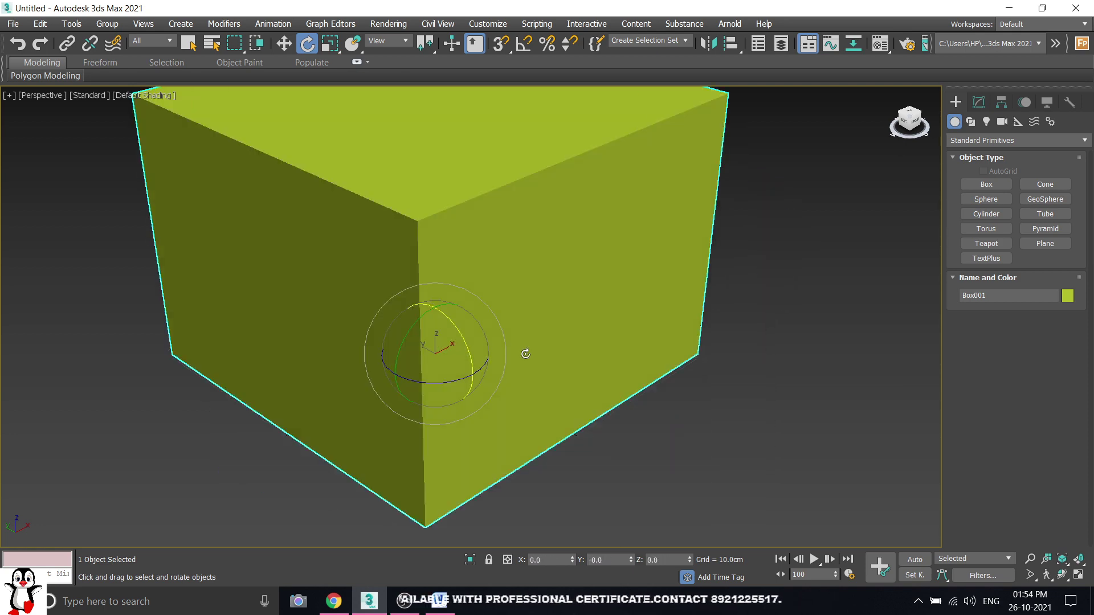
scroll(468, 381, "down", 3)
scroll(611, 338, "down", 2)
scroll(575, 336, "up", 3)
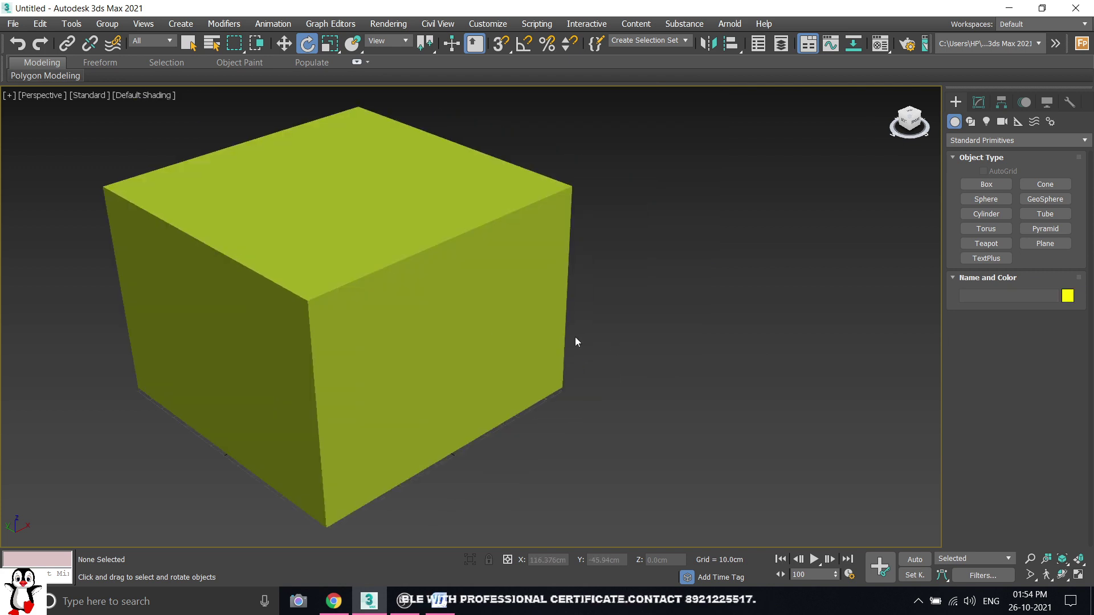
scroll(383, 315, "down", 1)
scroll(340, 419, "up", 2)
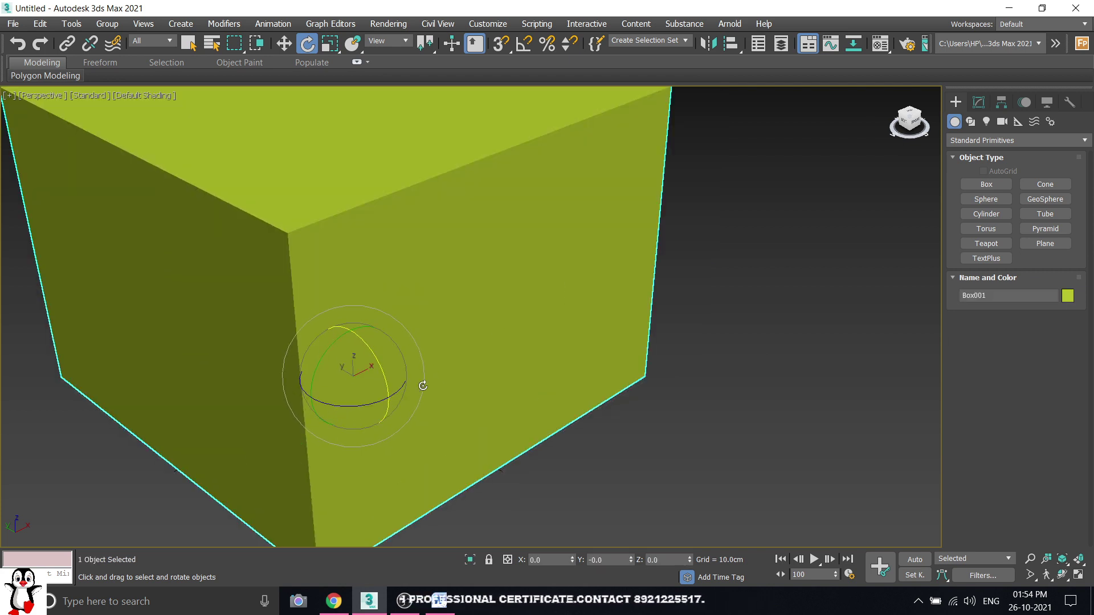
scroll(423, 386, "down", 3)
scroll(401, 406, "up", 2)
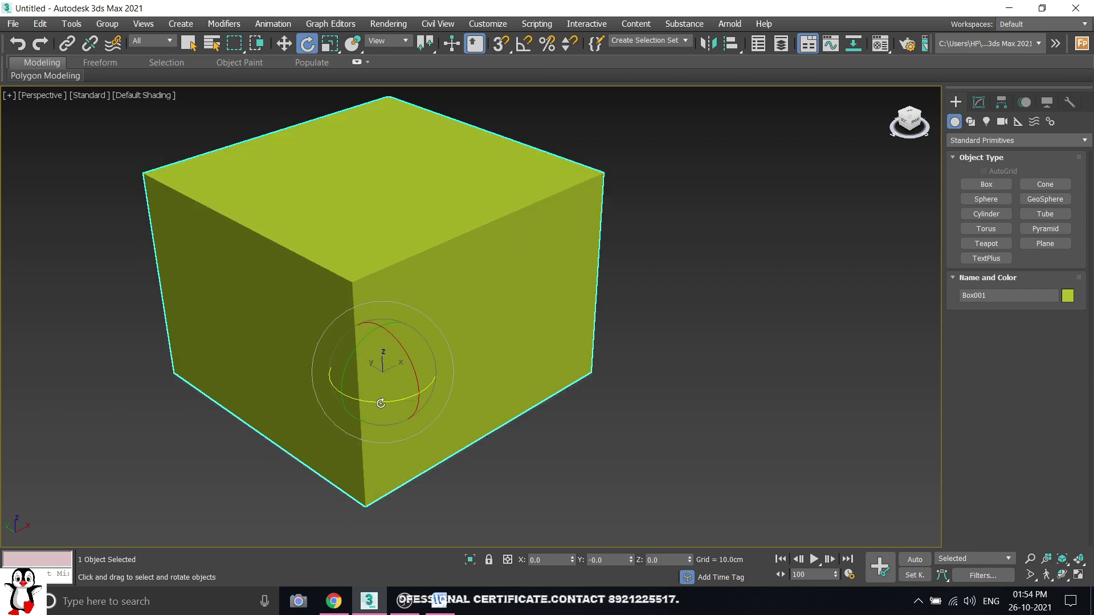
mouse_move(381, 404)
left_mouse_down()
mouse_move(411, 305)
mouse_move(437, 369)
mouse_move(500, 336)
mouse_move(446, 373)
mouse_move(378, 393)
mouse_move(455, 398)
mouse_move(523, 373)
mouse_move(470, 416)
mouse_move(512, 402)
mouse_move(495, 419)
mouse_move(507, 417)
mouse_move(521, 391)
mouse_move(503, 430)
mouse_move(434, 464)
left_mouse_up()
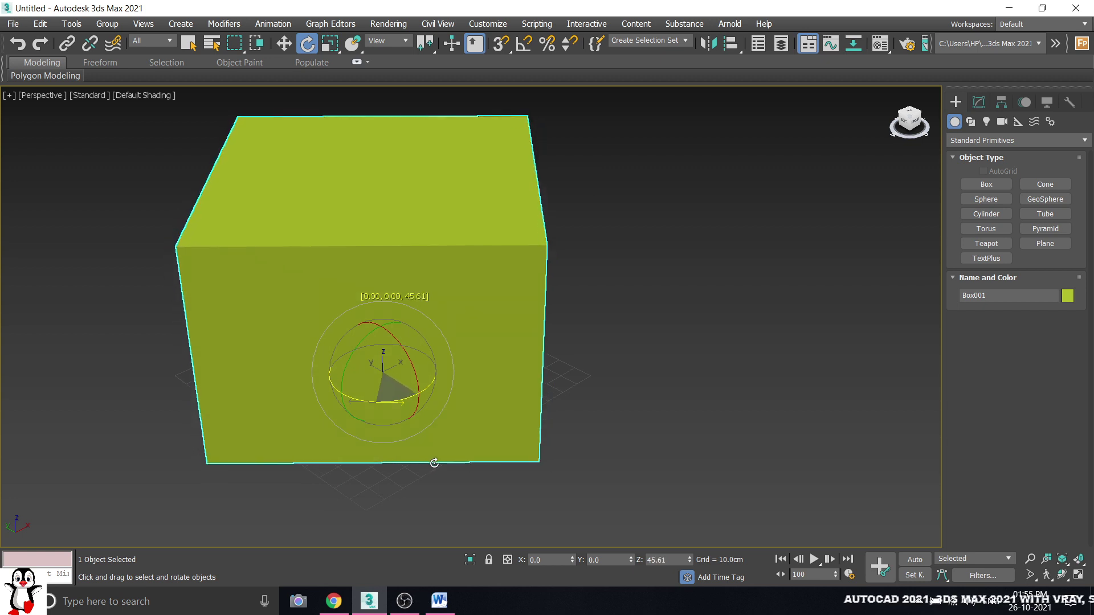
left_click_drag(434, 463, 434, 464)
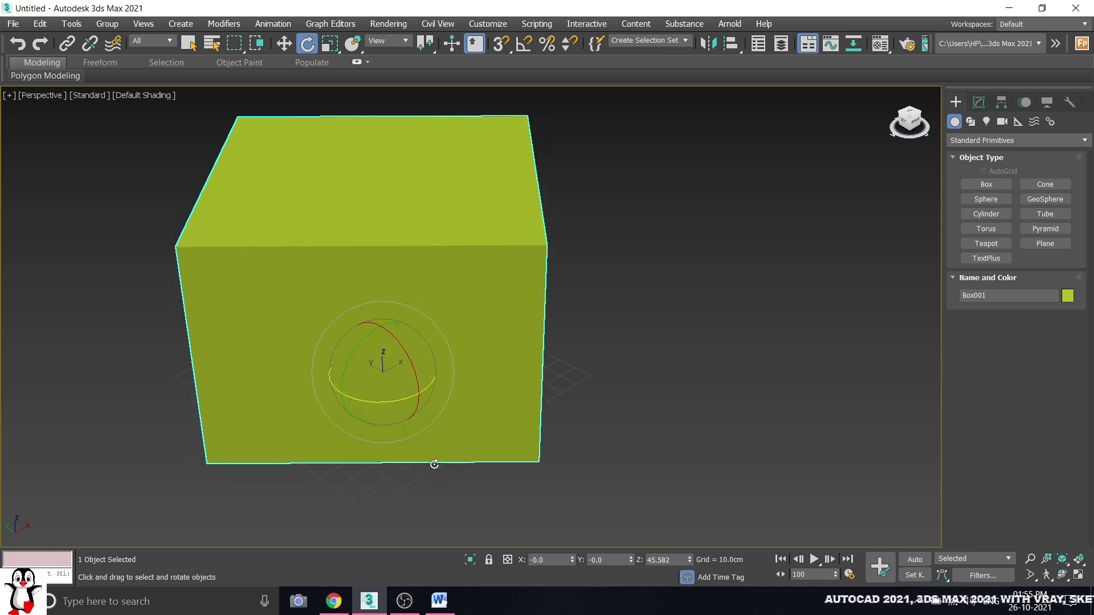
left_click(632, 320)
left_click(479, 308)
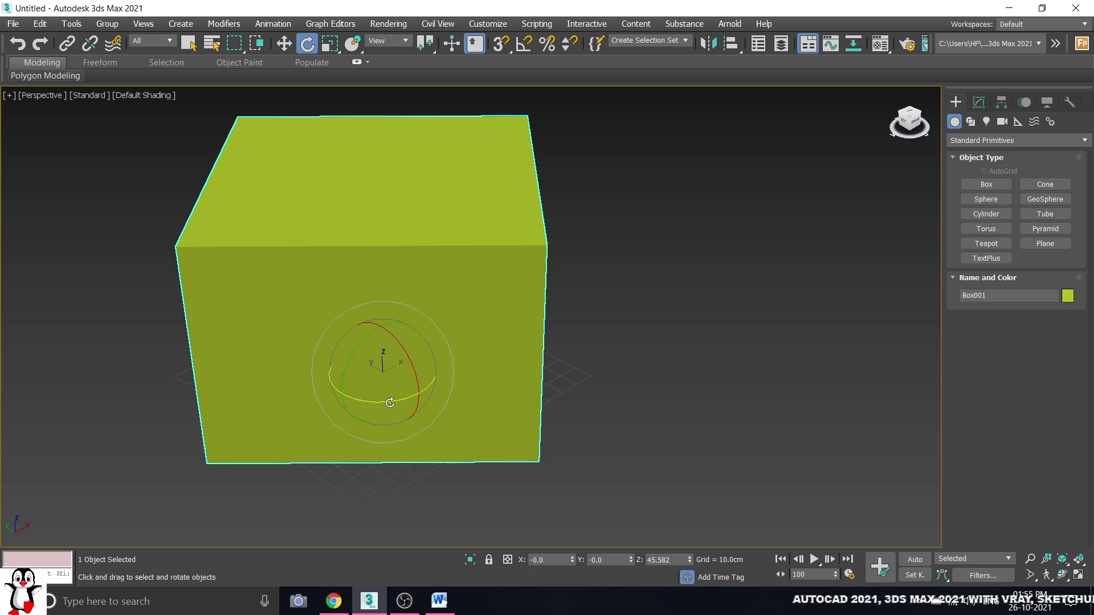
left_click_drag(390, 403, 350, 363)
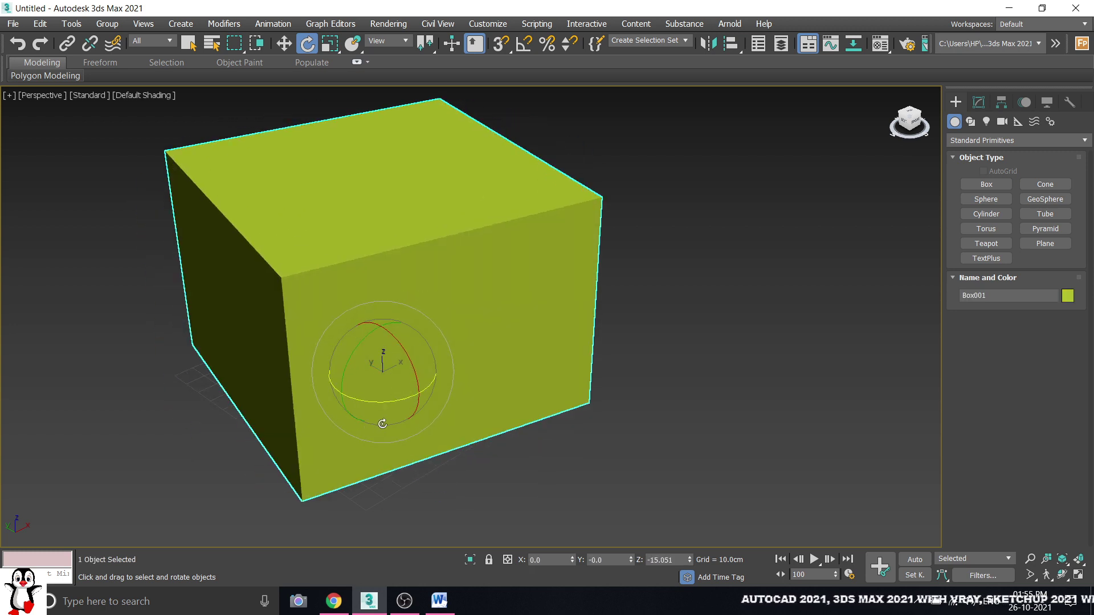
left_click_drag(381, 423, 402, 421)
key("ctrl+z")
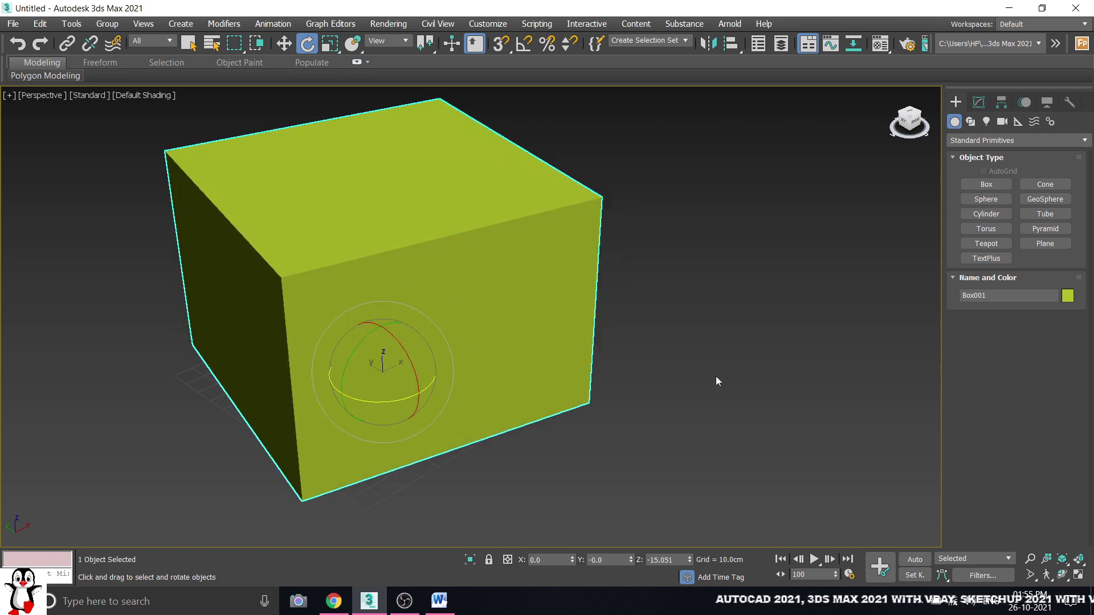
left_click(715, 377)
key("ctrl+z")
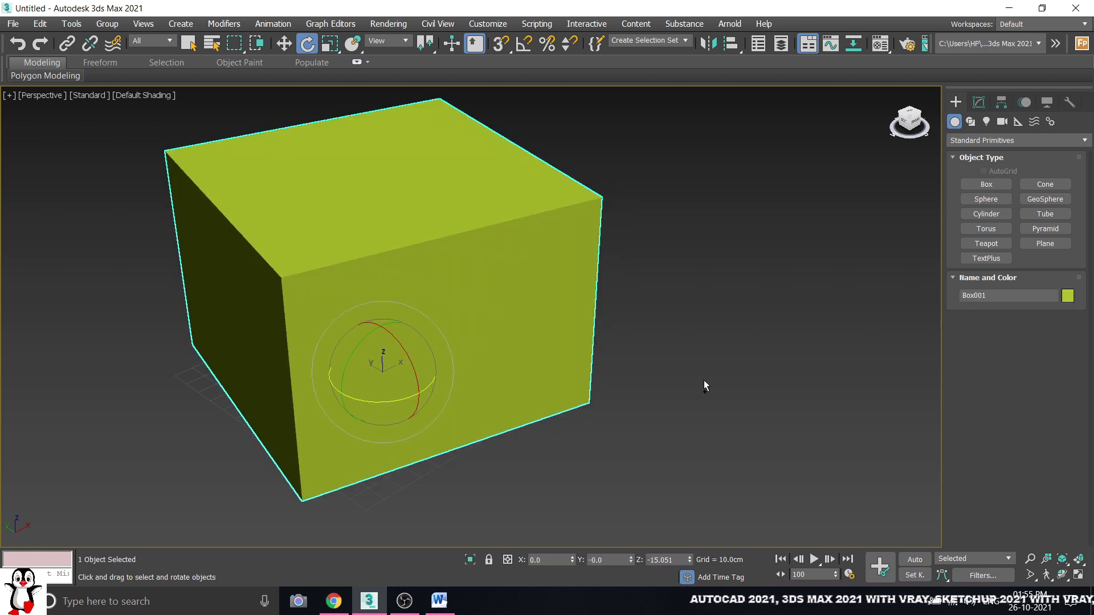
key("ctrl+z")
left_click(720, 370)
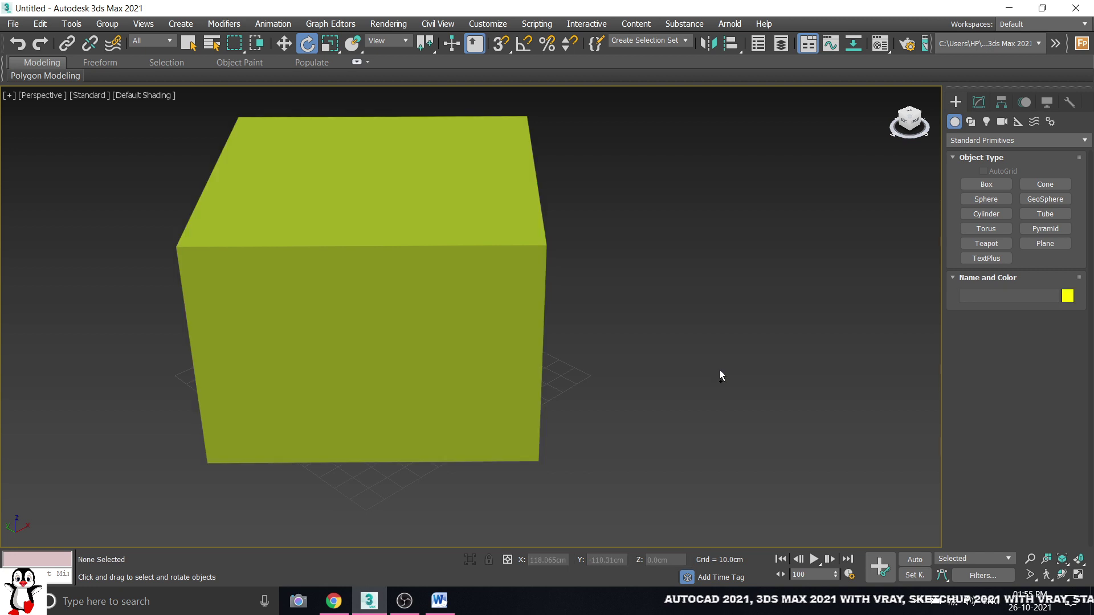
key("ctrl+z")
key("ctrl+z")
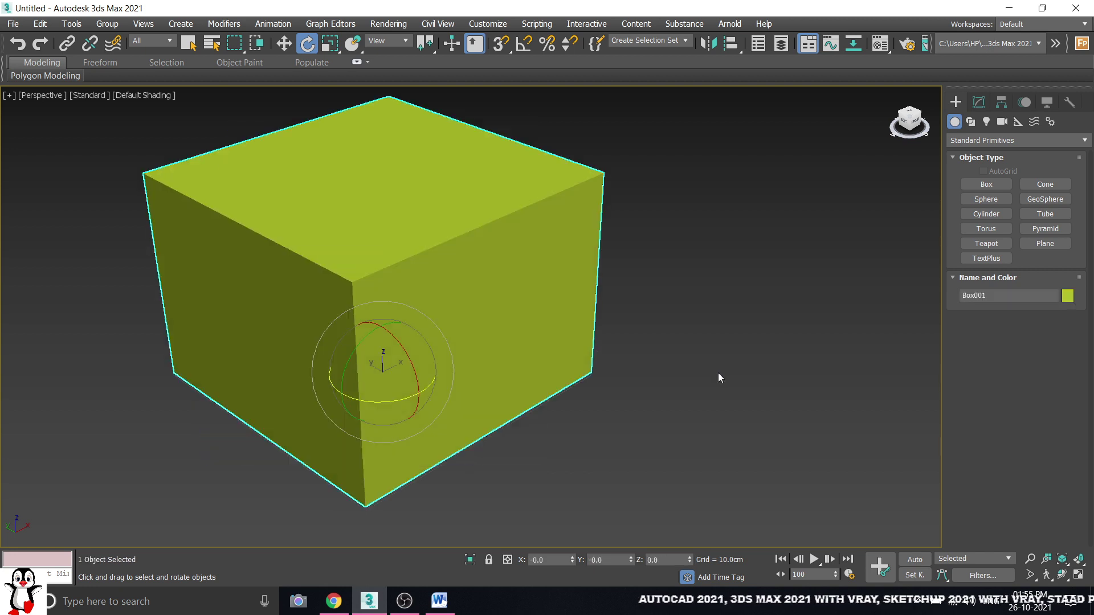
left_click(718, 373)
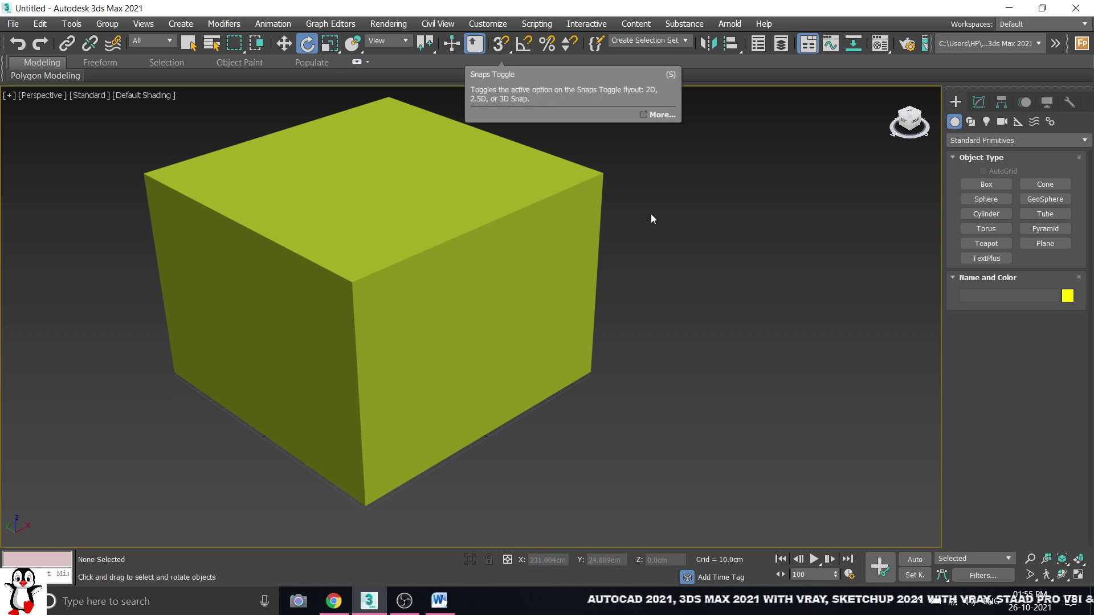
Enable Angle Snap with A while leaving general Snaps switched off
middle_click_drag(650, 214, 640, 244)
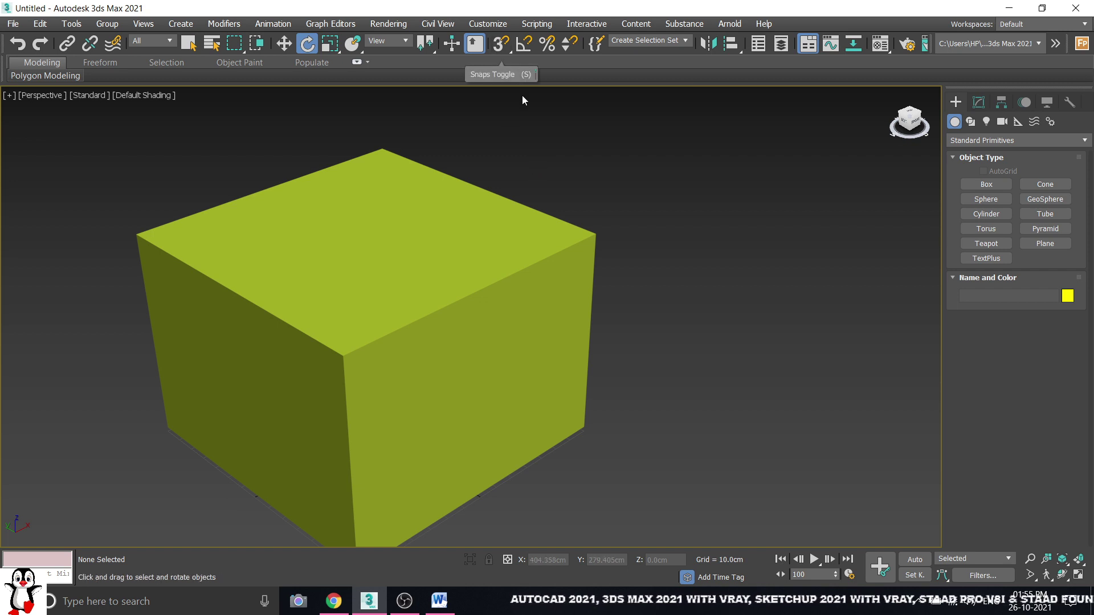
key("s")
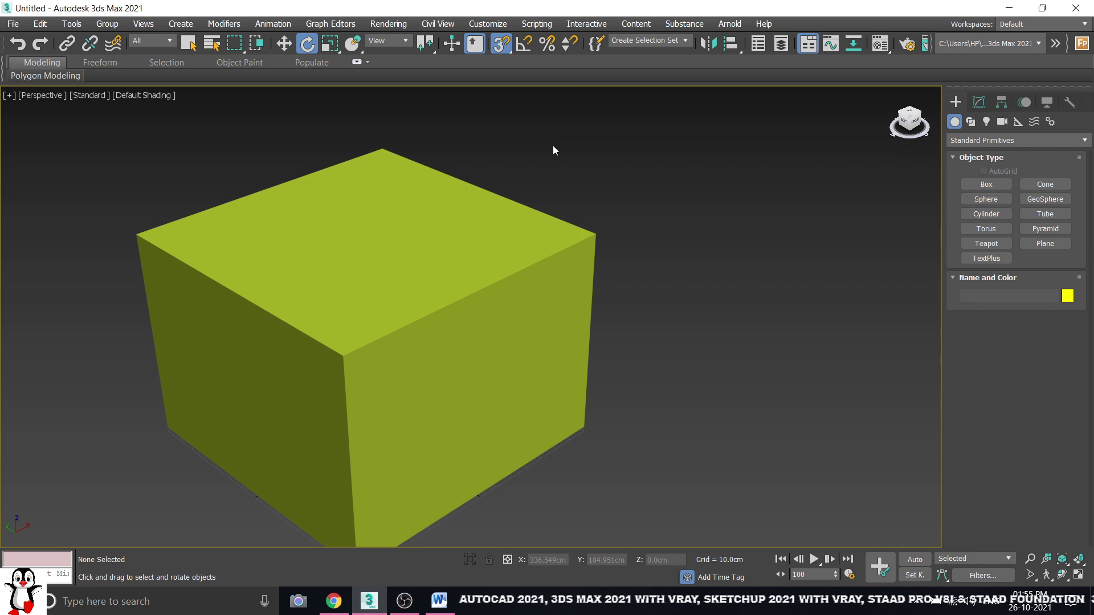
key("a")
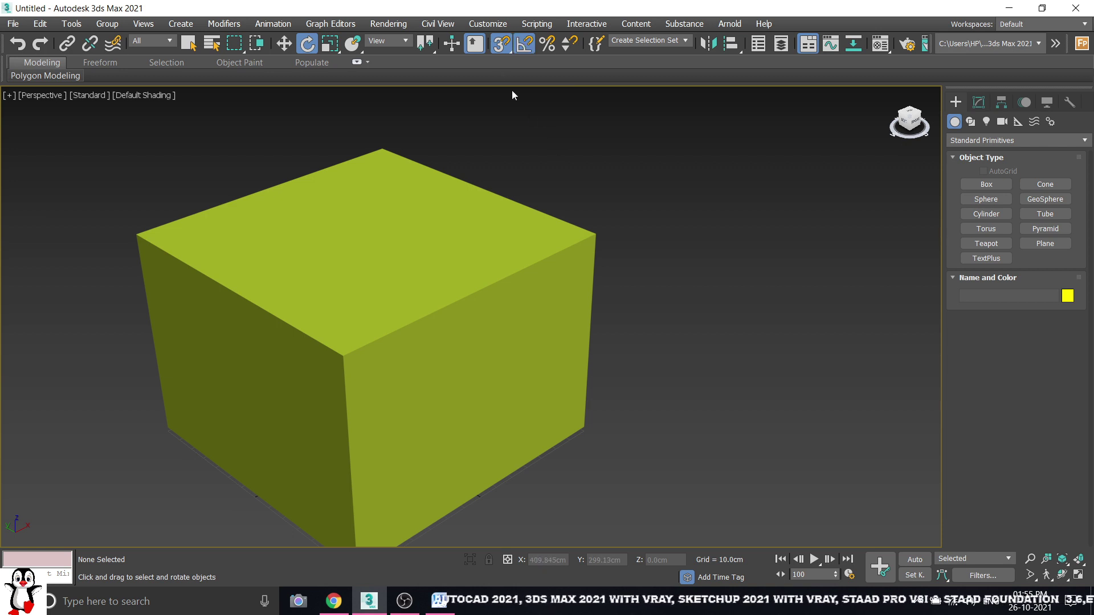
key("s")
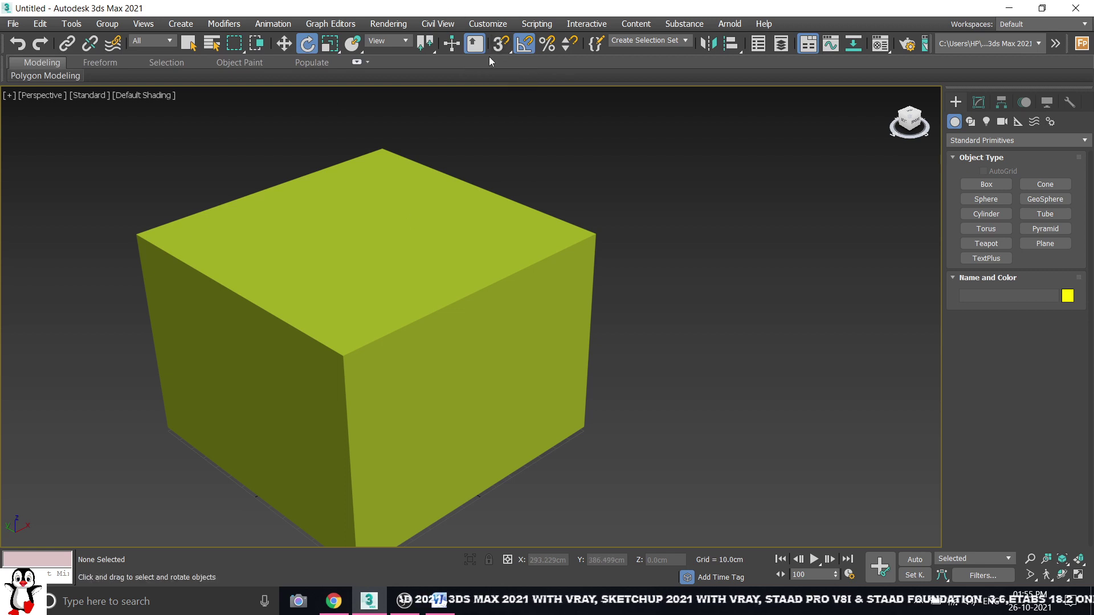
left_click(522, 52)
left_click_drag(722, 151, 667, 346)
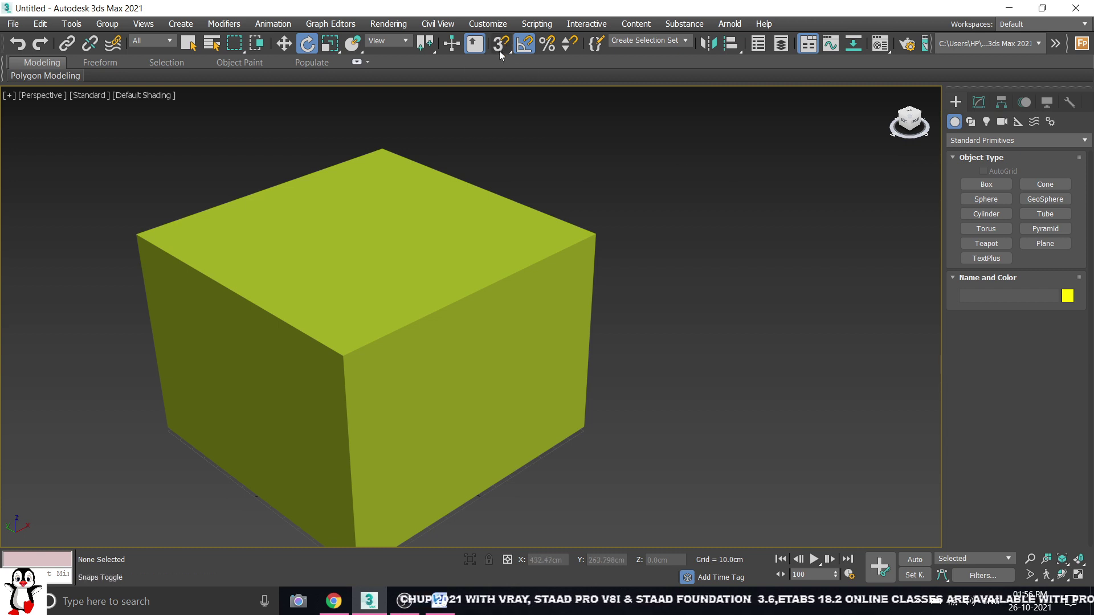
Trial-rotate the box about its vertical axis, cancel back to zero, and reselect it
middle_click_drag(636, 291, 619, 294)
left_click(412, 282)
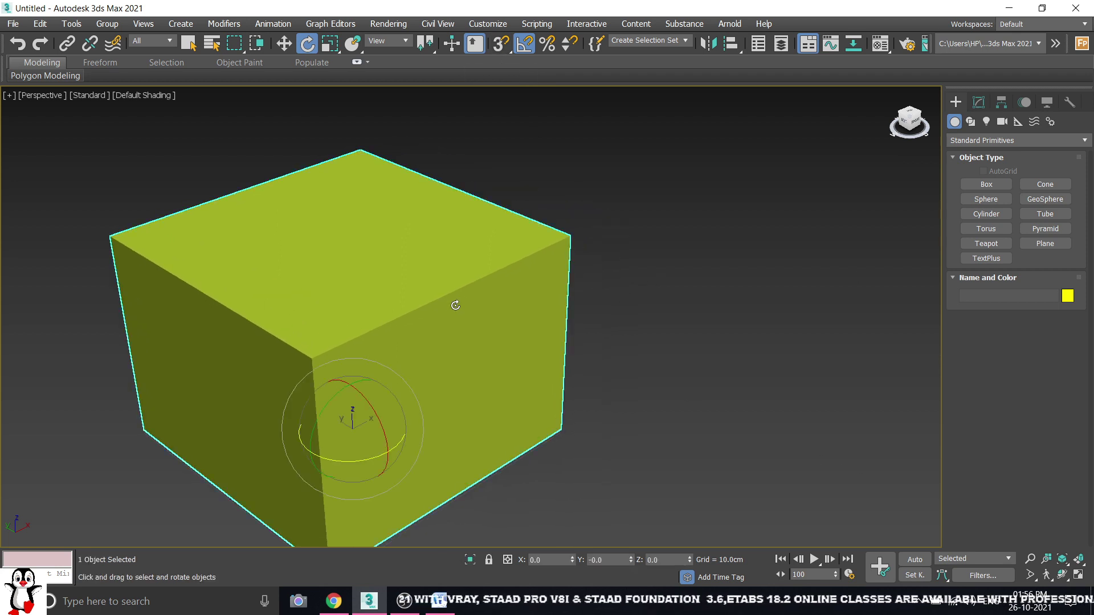
mouse_move(336, 460)
left_mouse_down()
mouse_move(329, 454)
mouse_move(362, 454)
mouse_move(344, 467)
left_mouse_up()
right_click(344, 467)
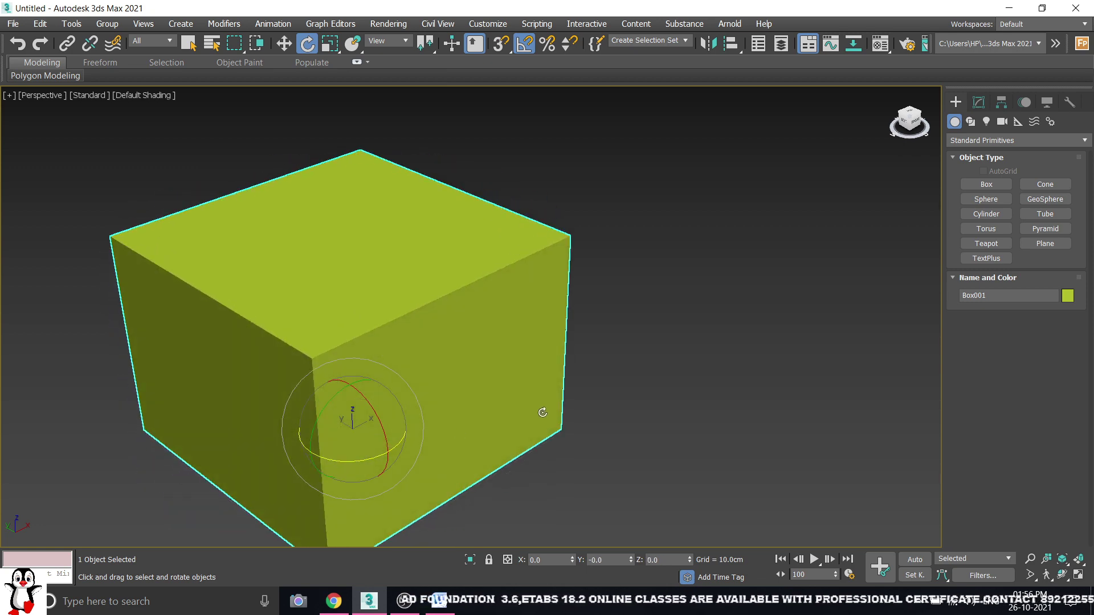
left_click(661, 265)
middle_click_drag(557, 325, 576, 295, "alt")
left_click(471, 300)
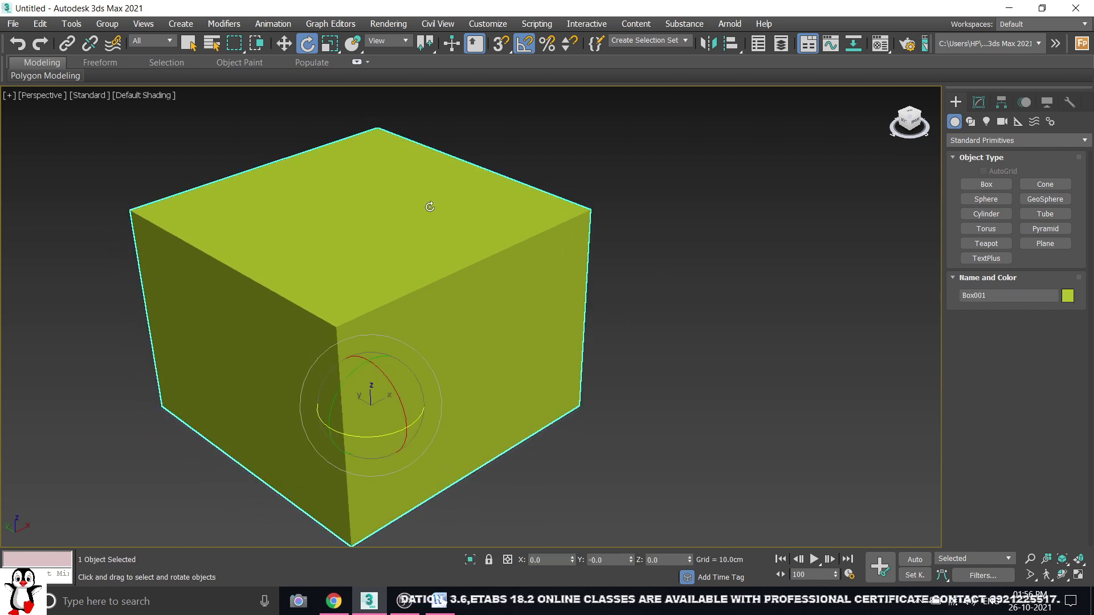
Open the Angle Snap settings from the toggle and close them again
right_click(525, 45)
left_click(649, 207)
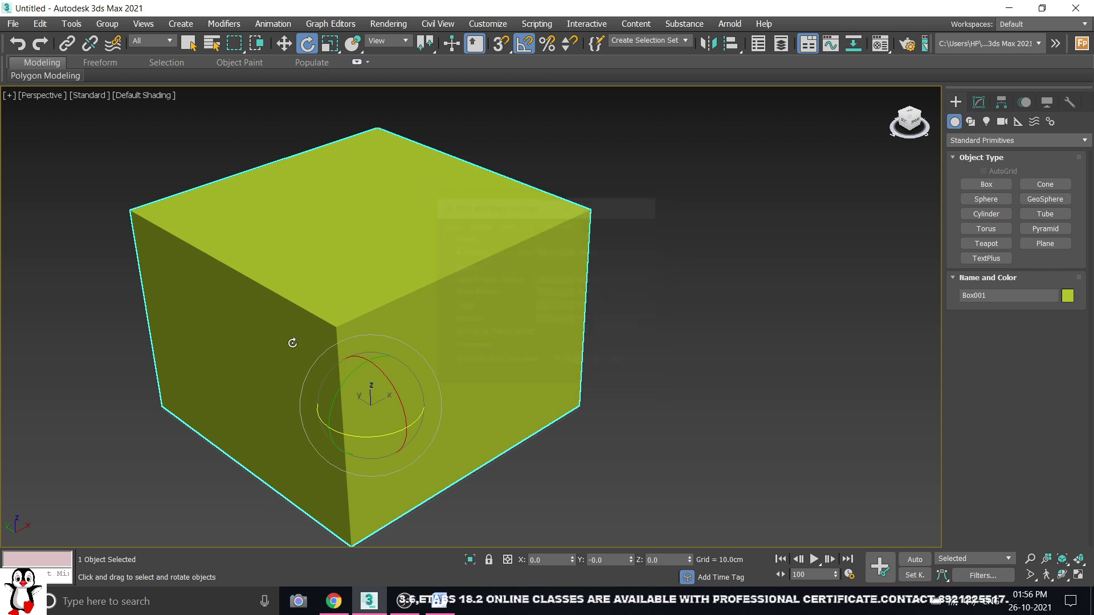
left_click(76, 25)
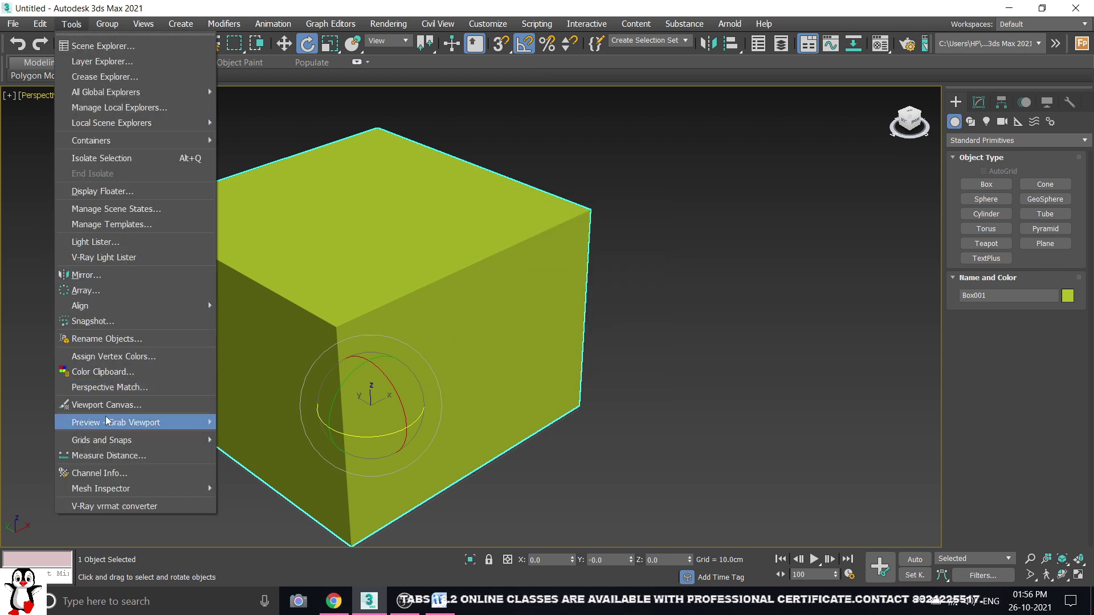
mouse_move(101, 439)
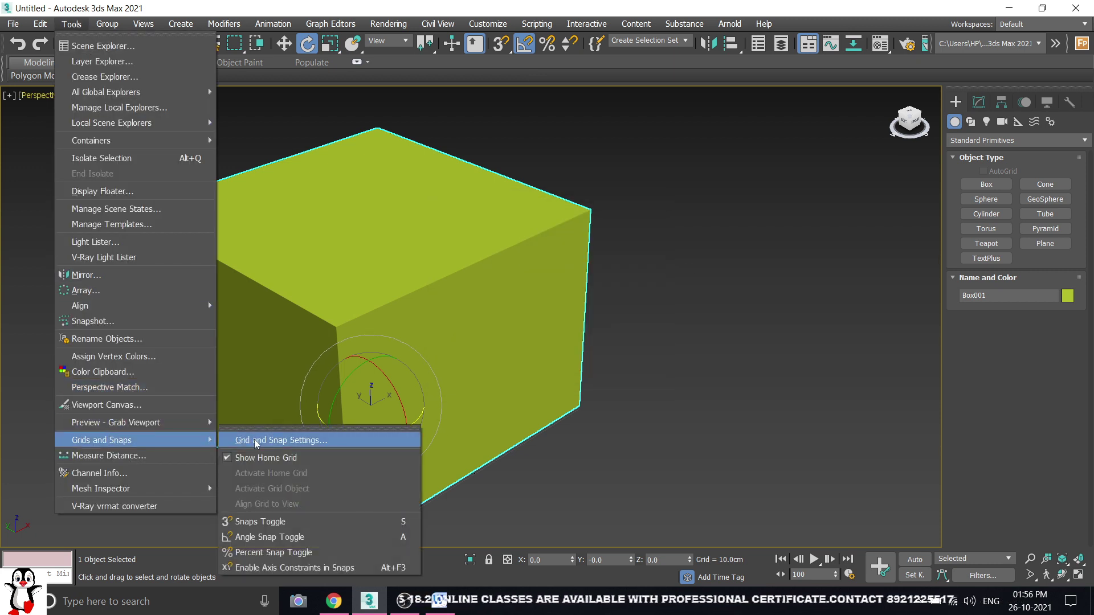
Check the Grid and Snap Settings Options tab twice, confirming the 5.0 degree angle snap
left_click(256, 443)
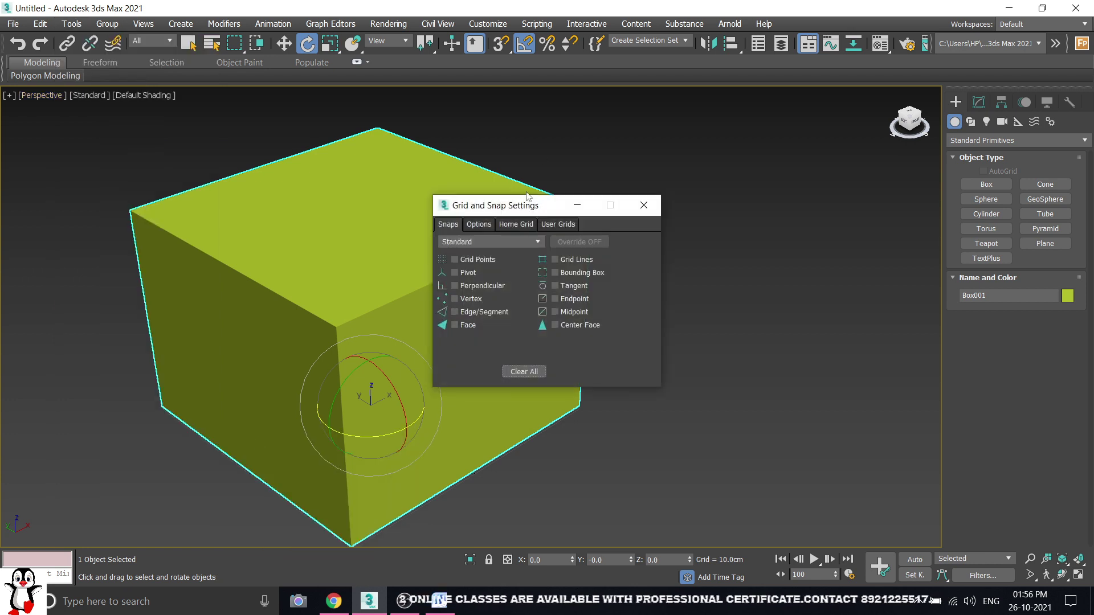
left_click(490, 226)
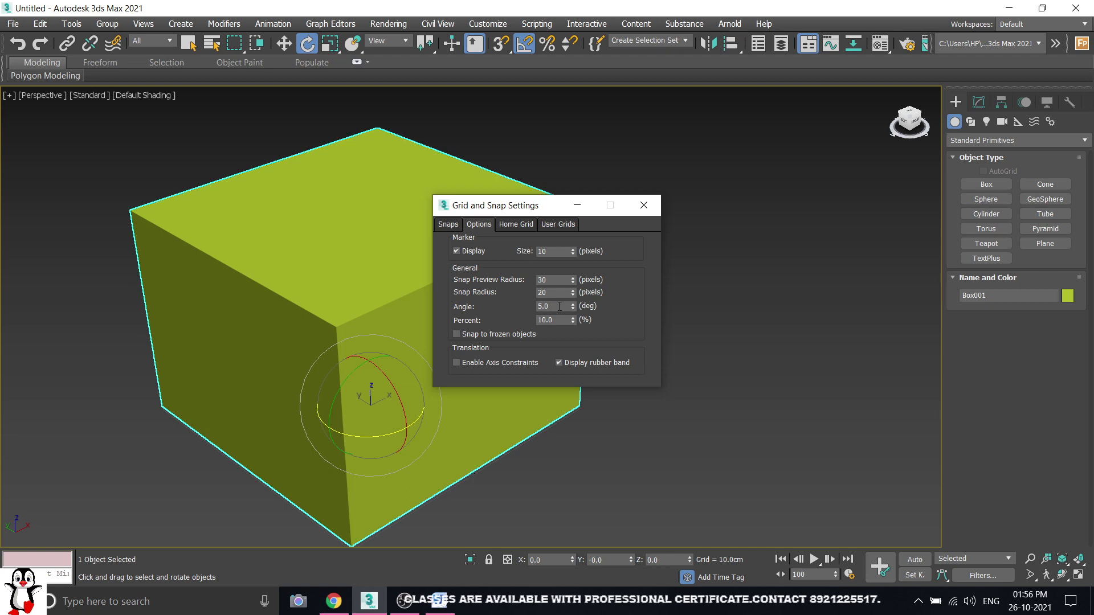
left_click(644, 205)
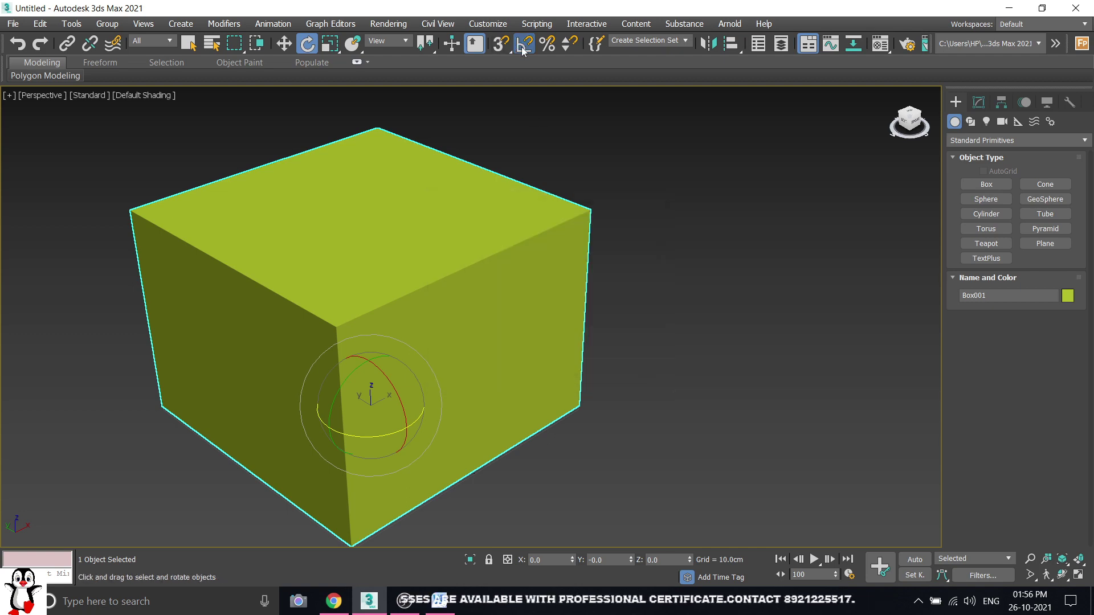
right_click(523, 51)
left_click(644, 205)
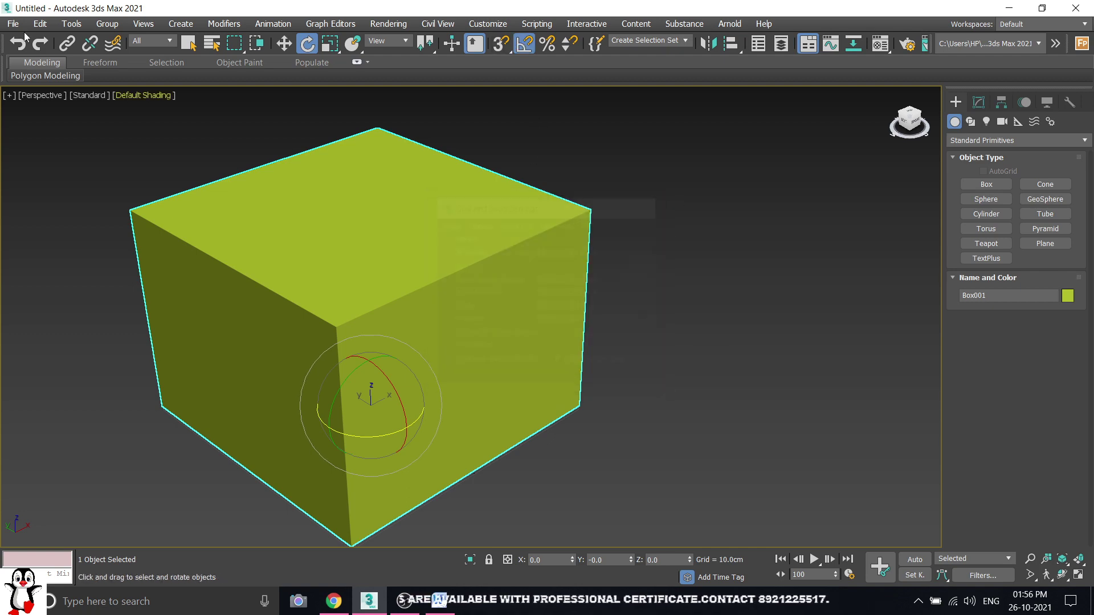
left_click(71, 24)
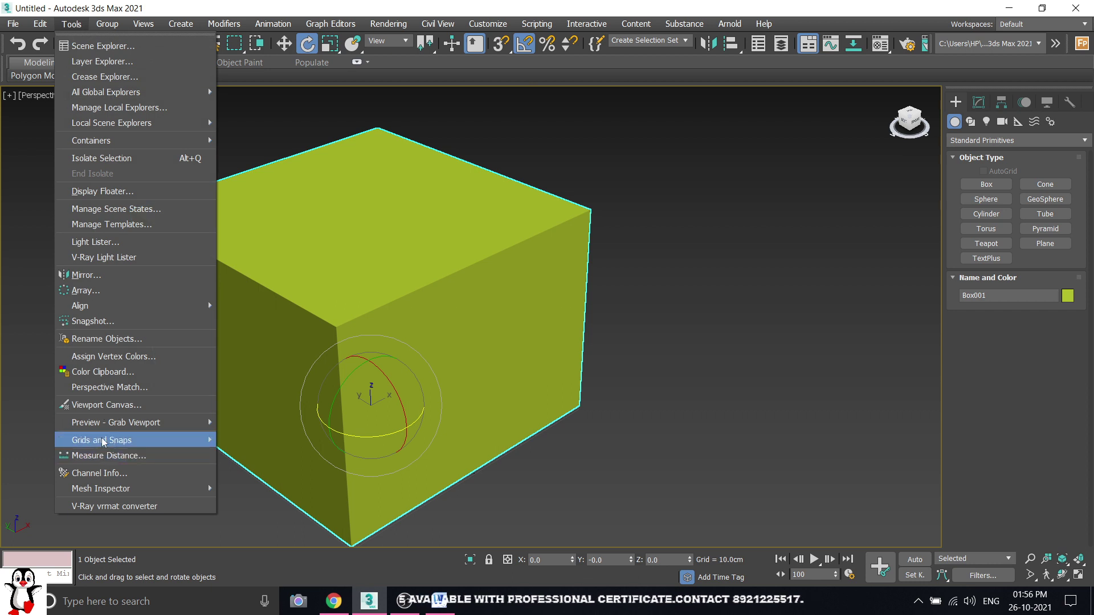
mouse_move(101, 440)
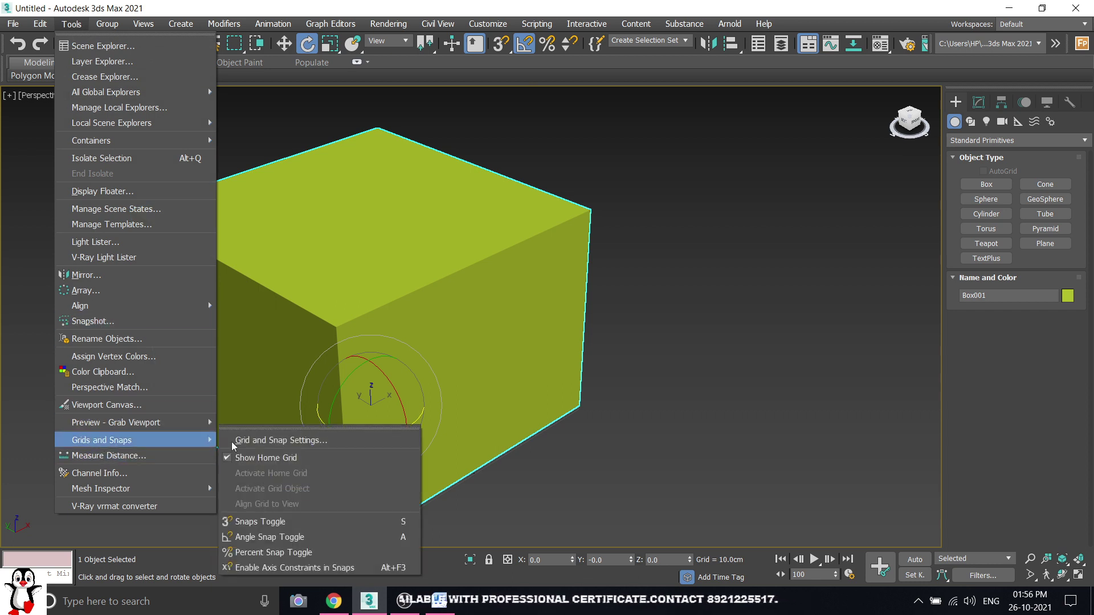
left_click(256, 440)
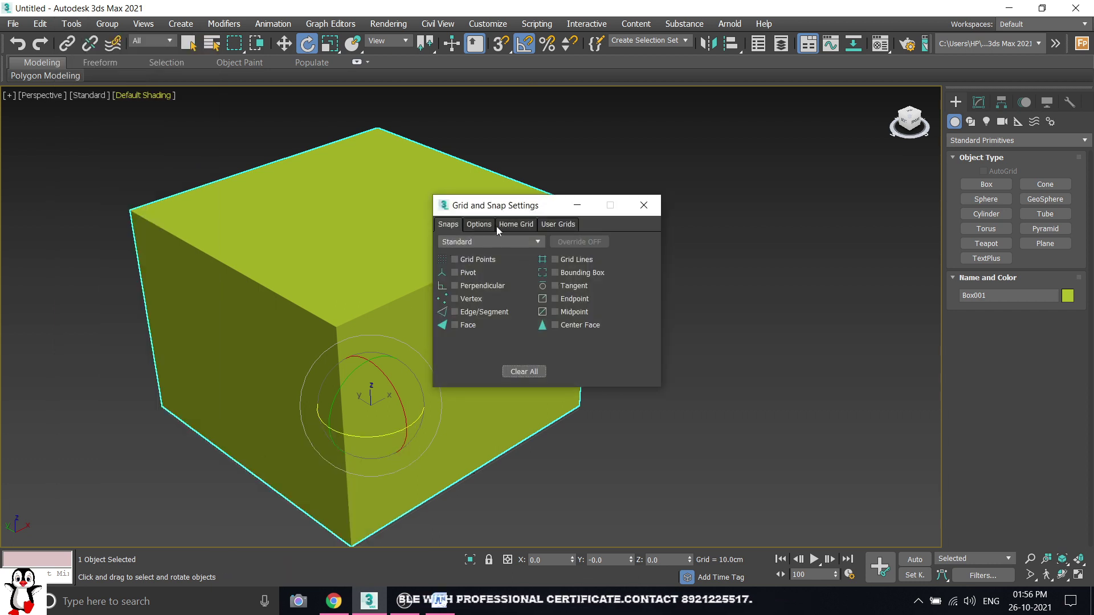
left_click(479, 225)
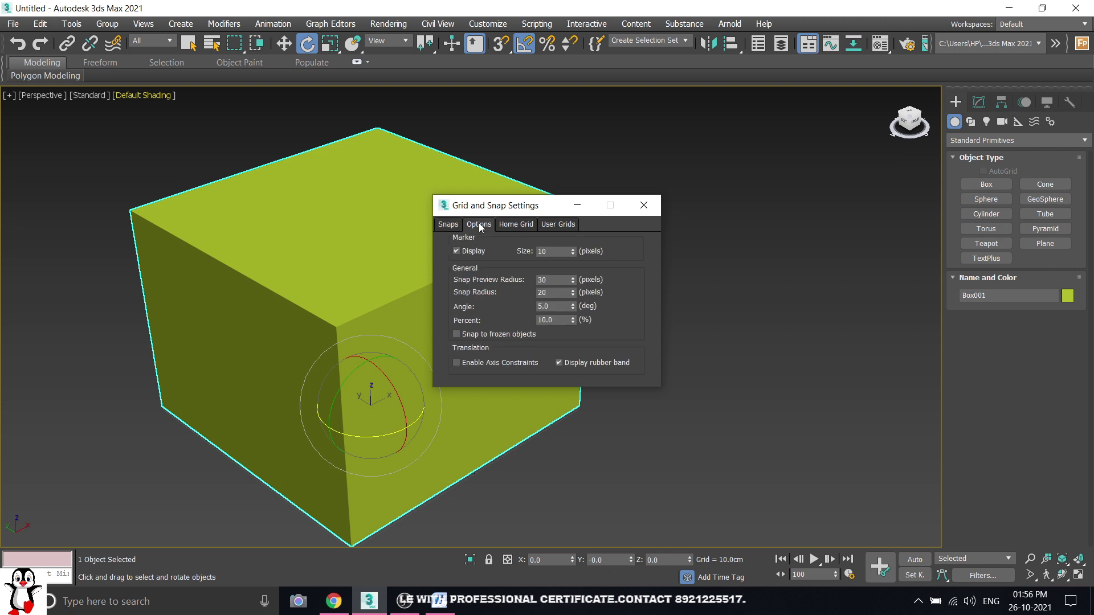
left_click(644, 205)
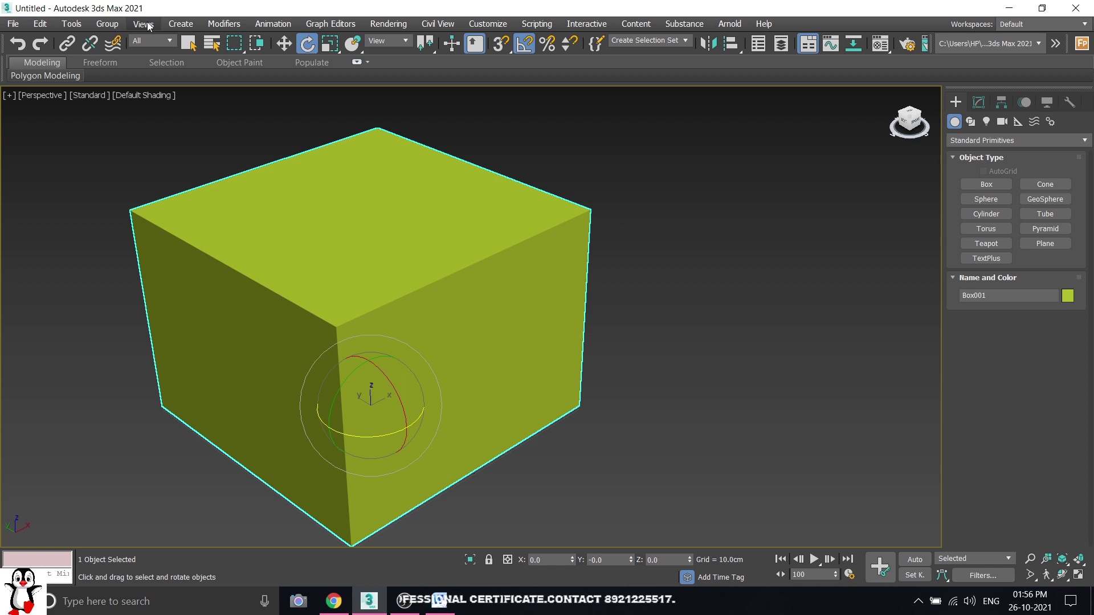
Move the Grid and Snap Settings window aside and try entering 45, then 44, as the angle
right_click(518, 50)
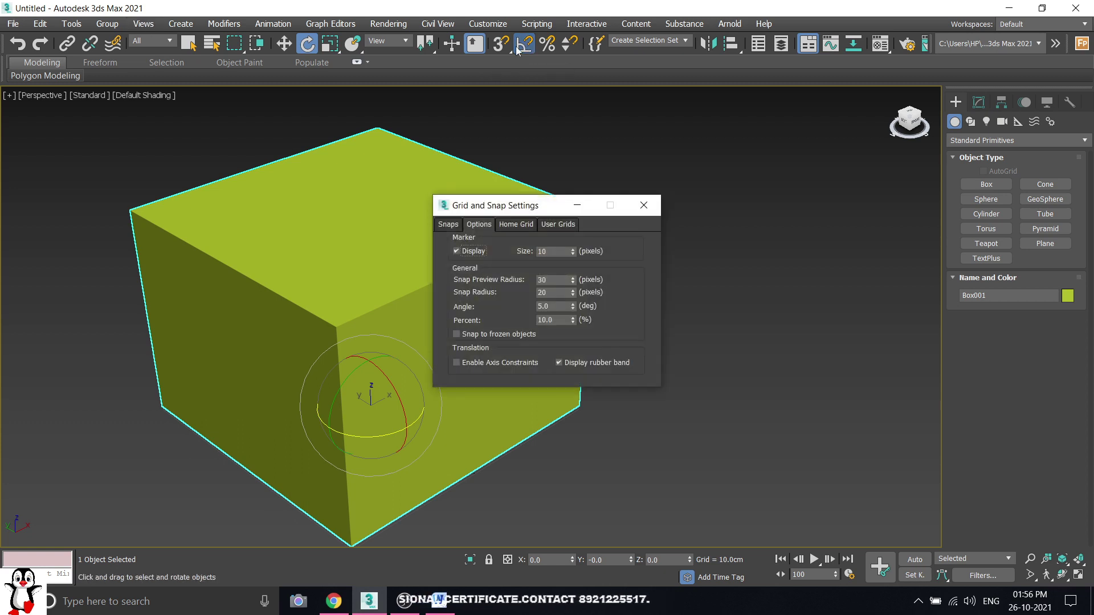
mouse_move(528, 209)
left_mouse_down()
mouse_move(810, 151)
mouse_move(773, 147)
left_mouse_up()
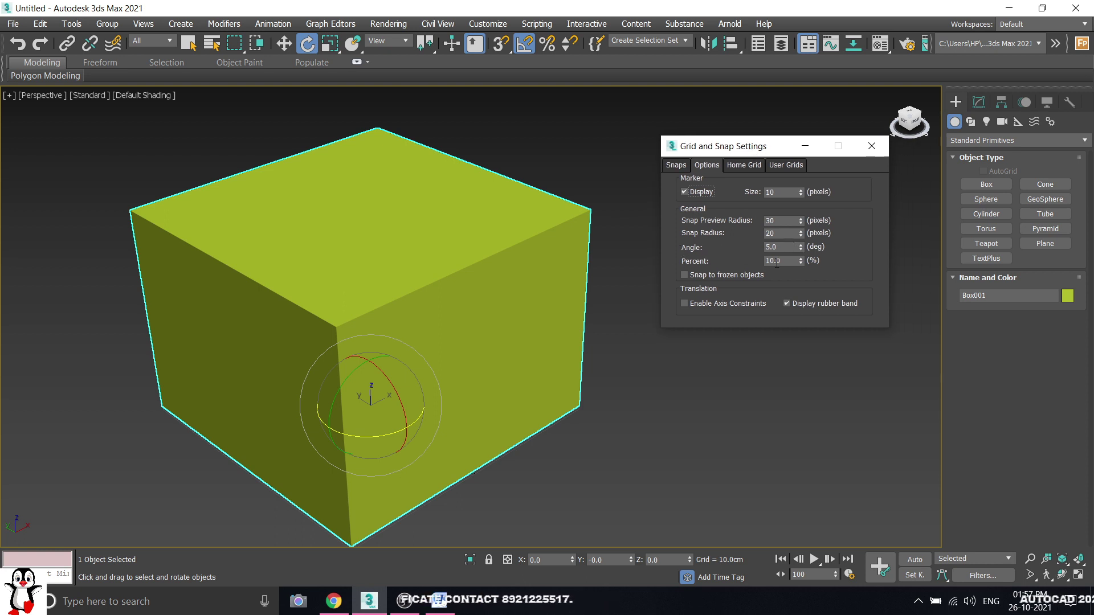
double_click(788, 249)
type("45")
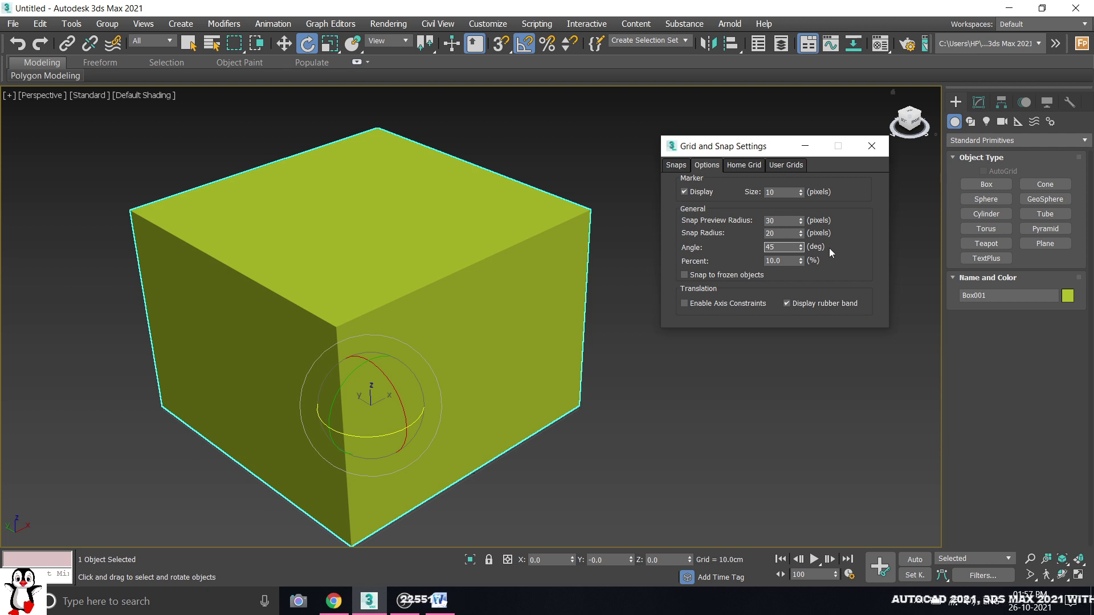
double_click(773, 249)
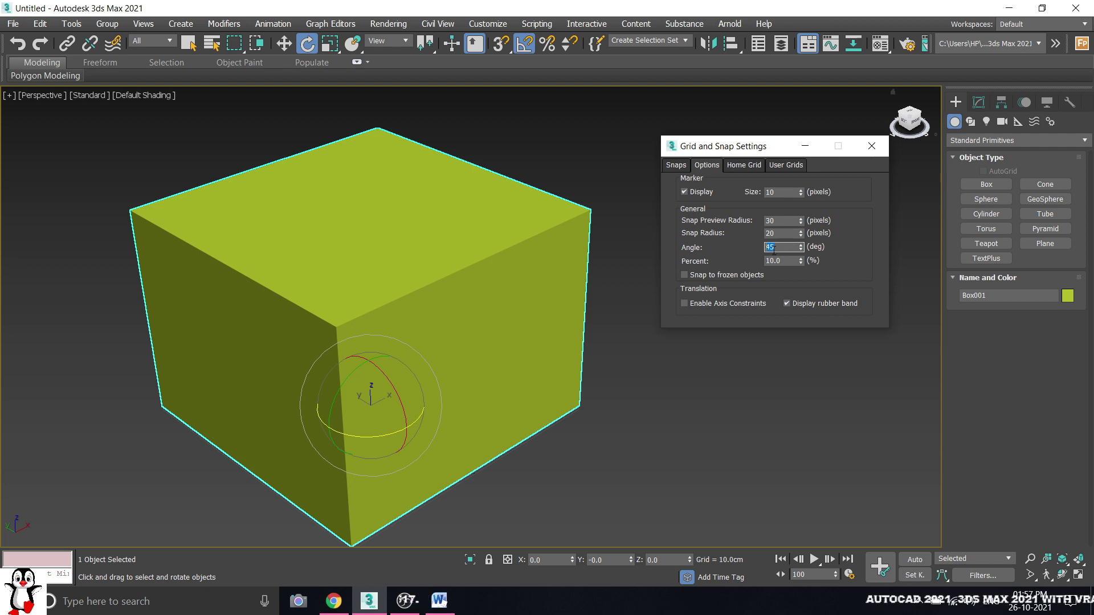
type("44")
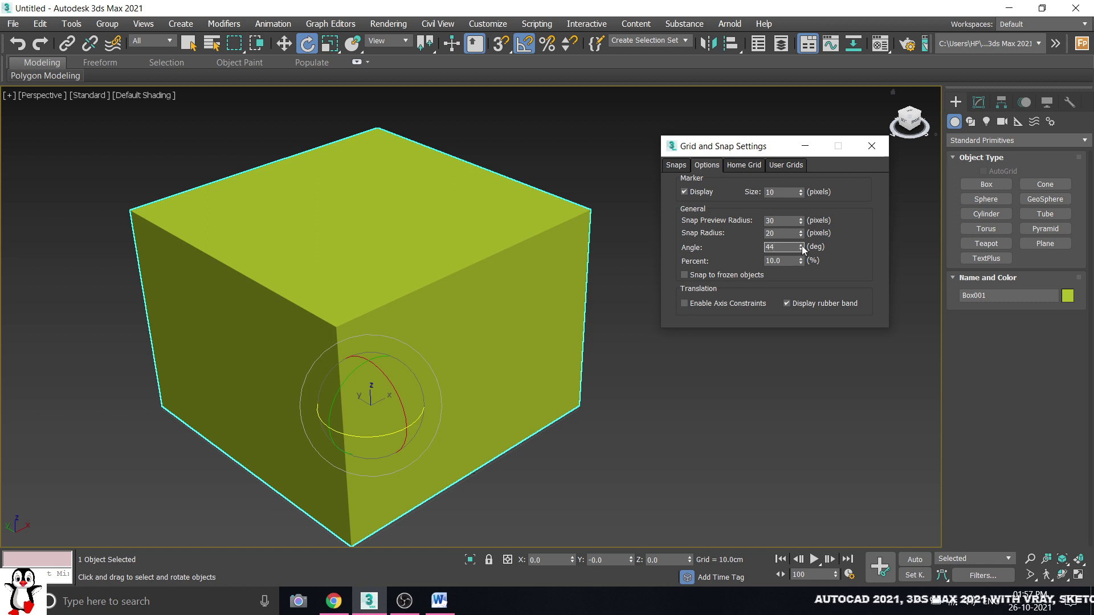
Set the angle snap to 45 degrees, close the settings, and deselect the box
left_click(801, 245)
left_click(800, 245)
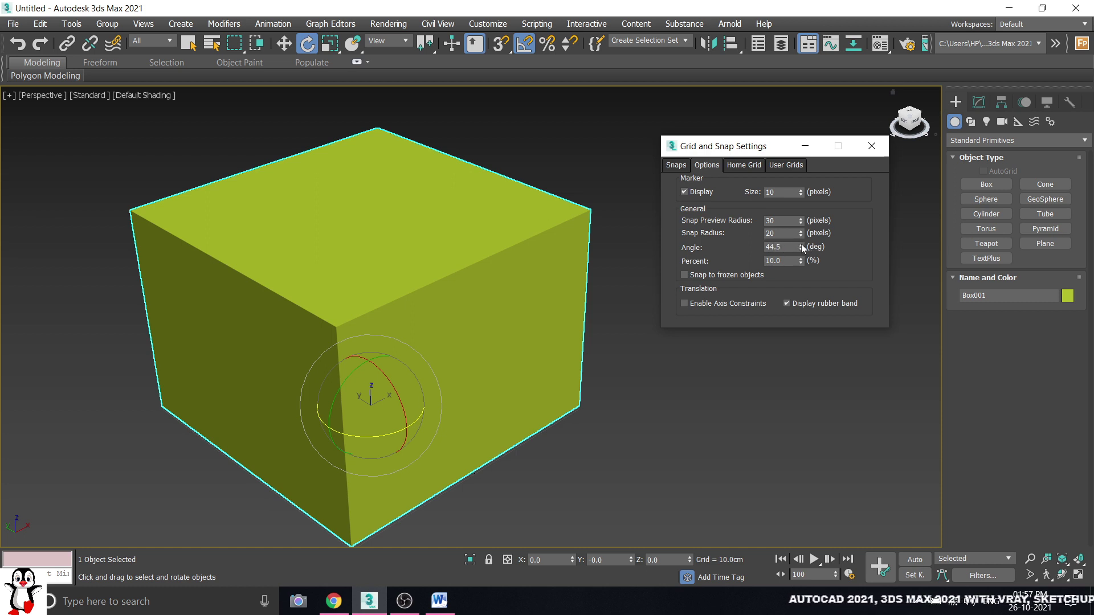
left_click(801, 245)
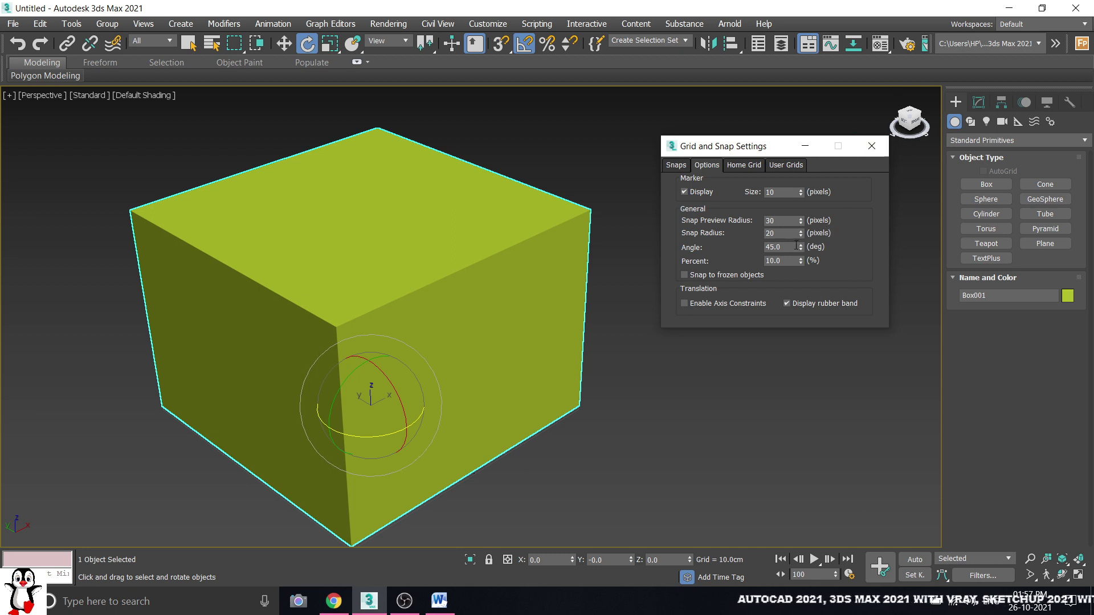
left_click_drag(795, 247, 738, 252)
type("45")
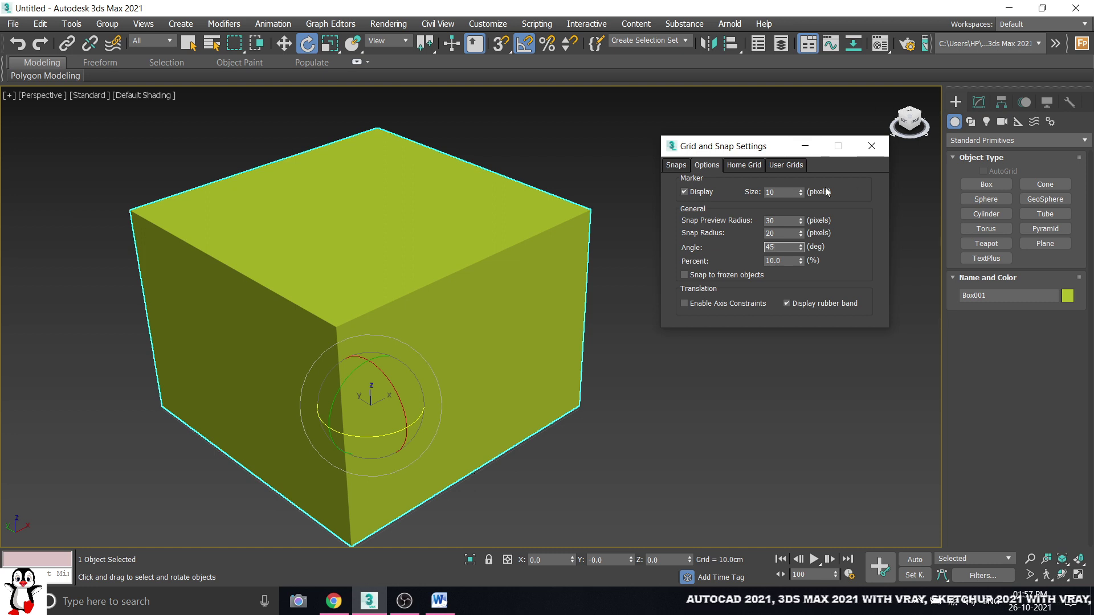
left_click(871, 146)
left_click(685, 213)
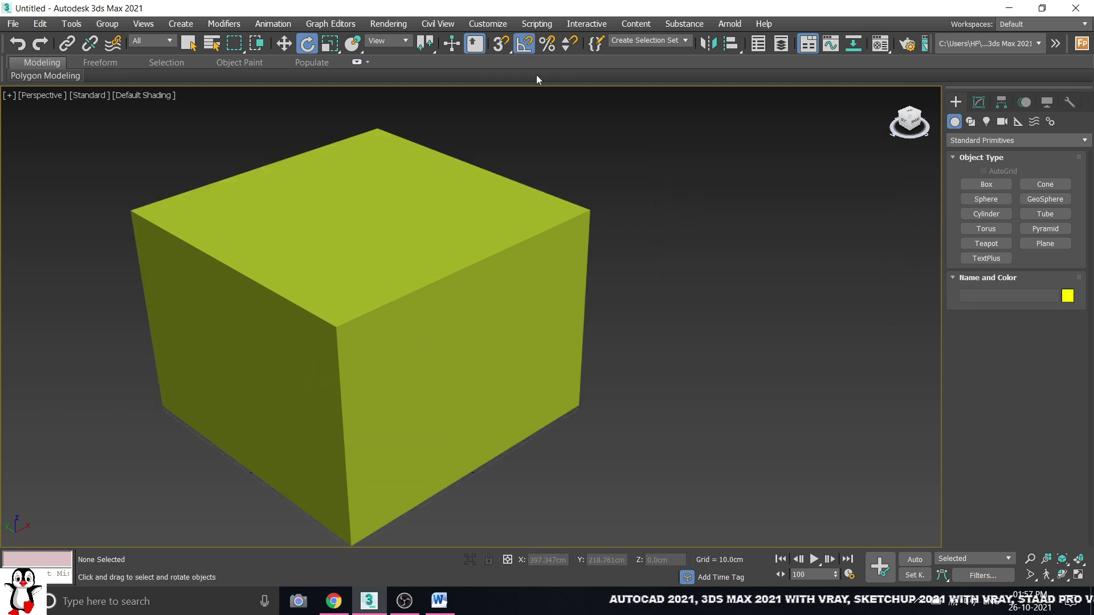
Recheck the snap settings, then select Box001 and drag to rotate it about its vertical axis
right_click(527, 43)
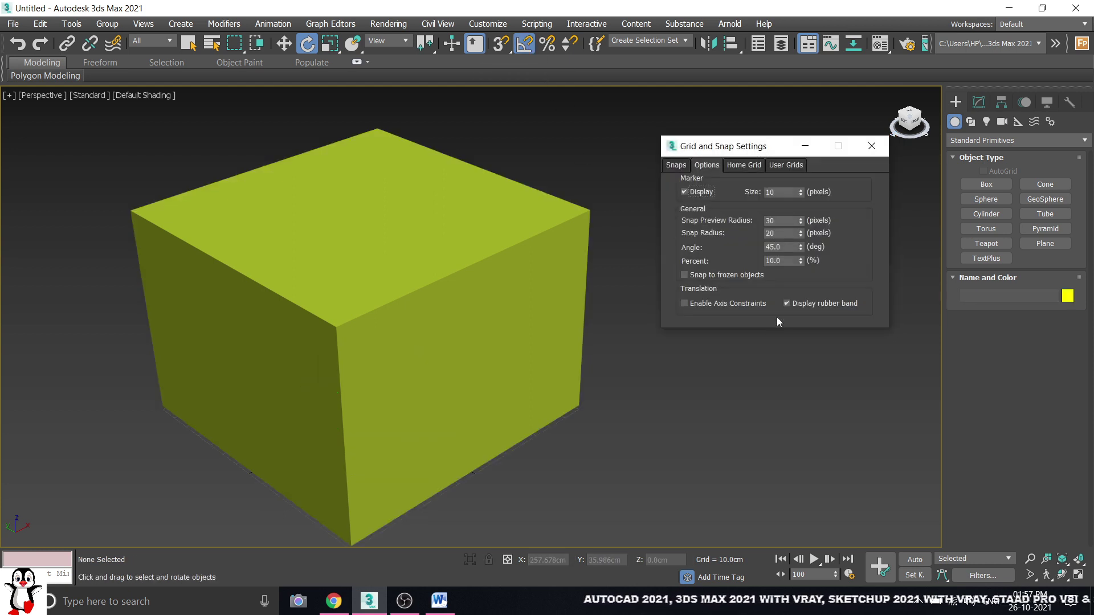
left_click(872, 146)
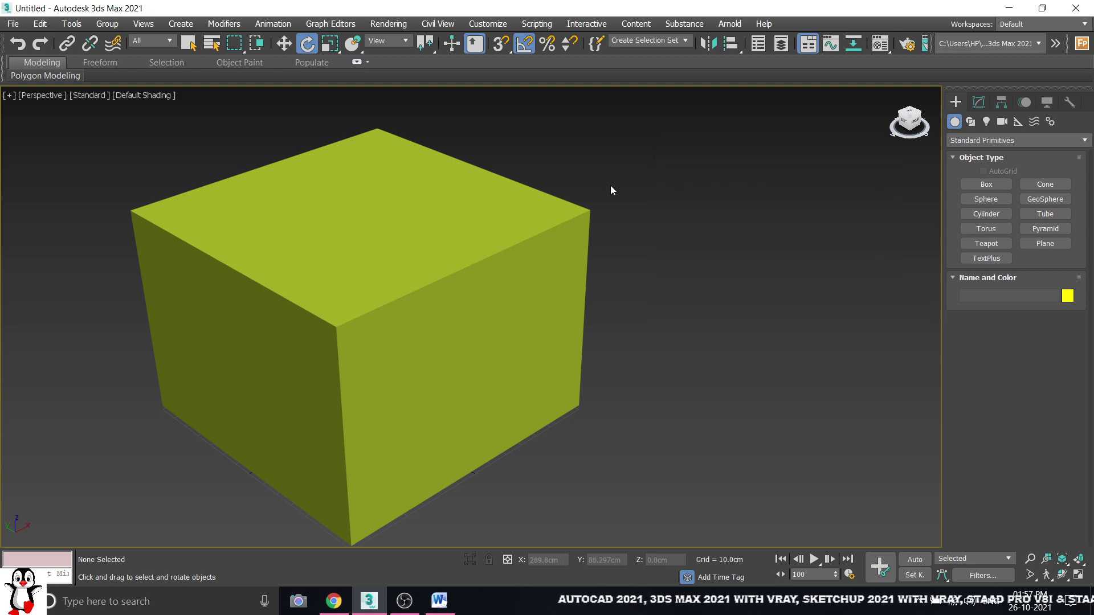
left_click(525, 322)
mouse_move(369, 438)
left_mouse_down()
mouse_move(389, 429)
mouse_move(369, 438)
left_mouse_up()
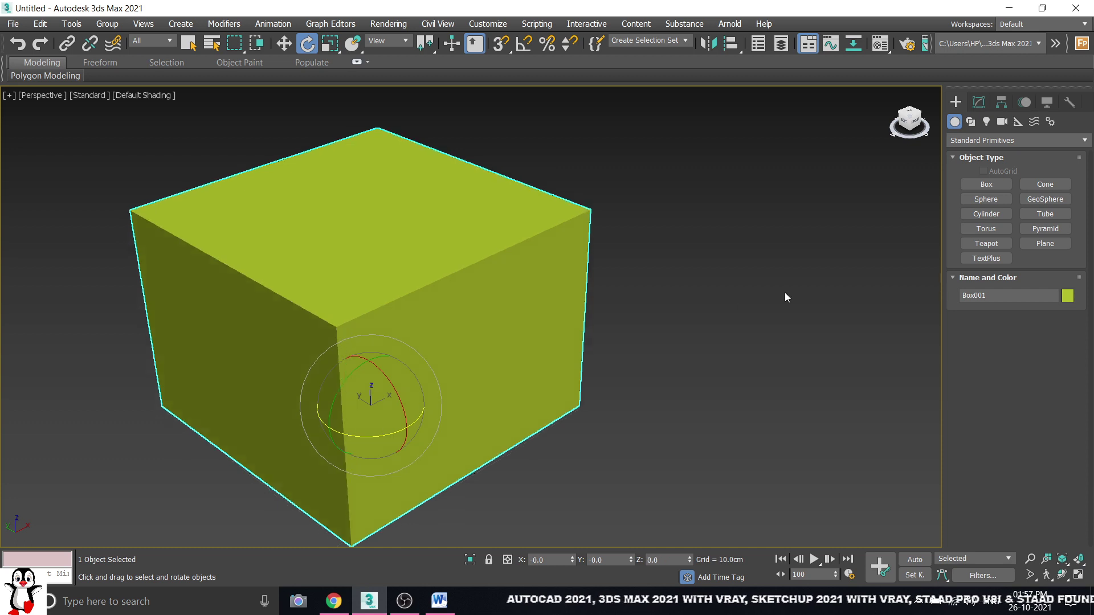
Turn on angle snap and confirm a 45° angle step in Grid and Snap Settings
left_click(524, 45)
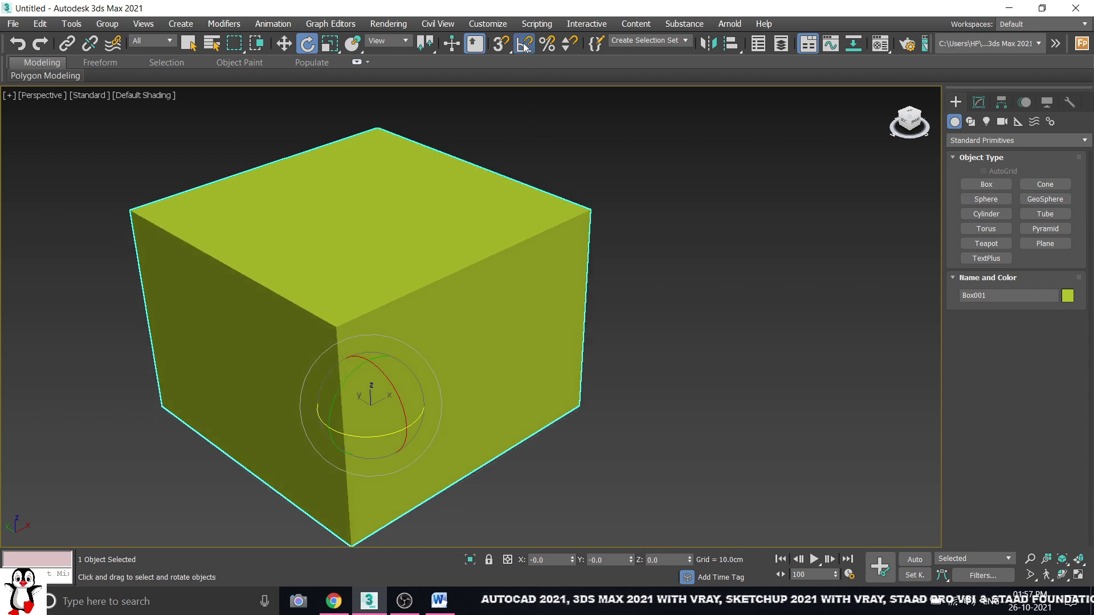
right_click(524, 48)
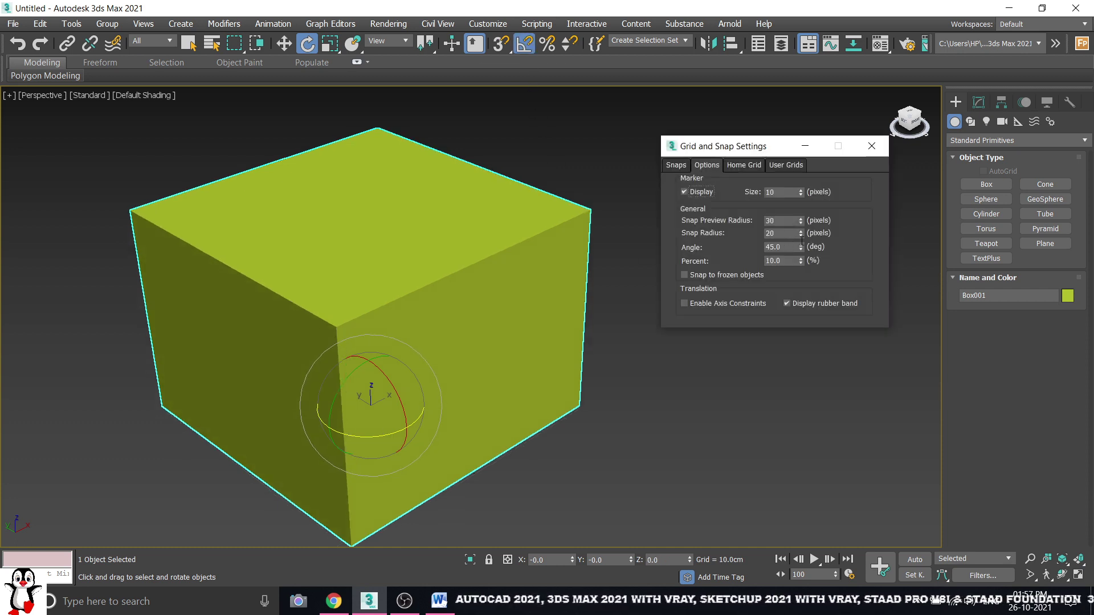
left_click(788, 247)
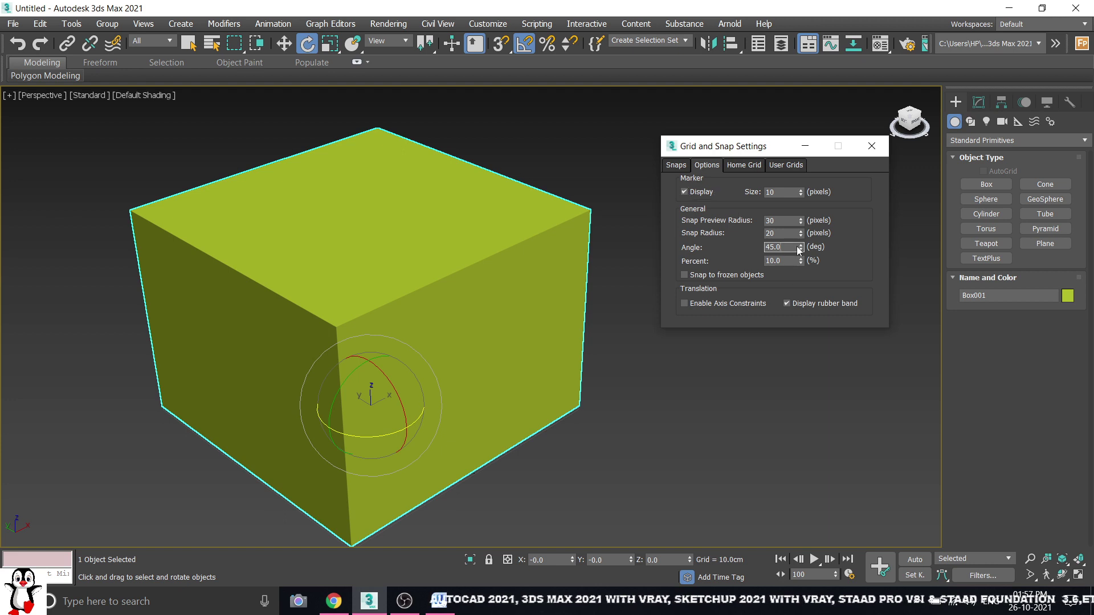
left_click(871, 146)
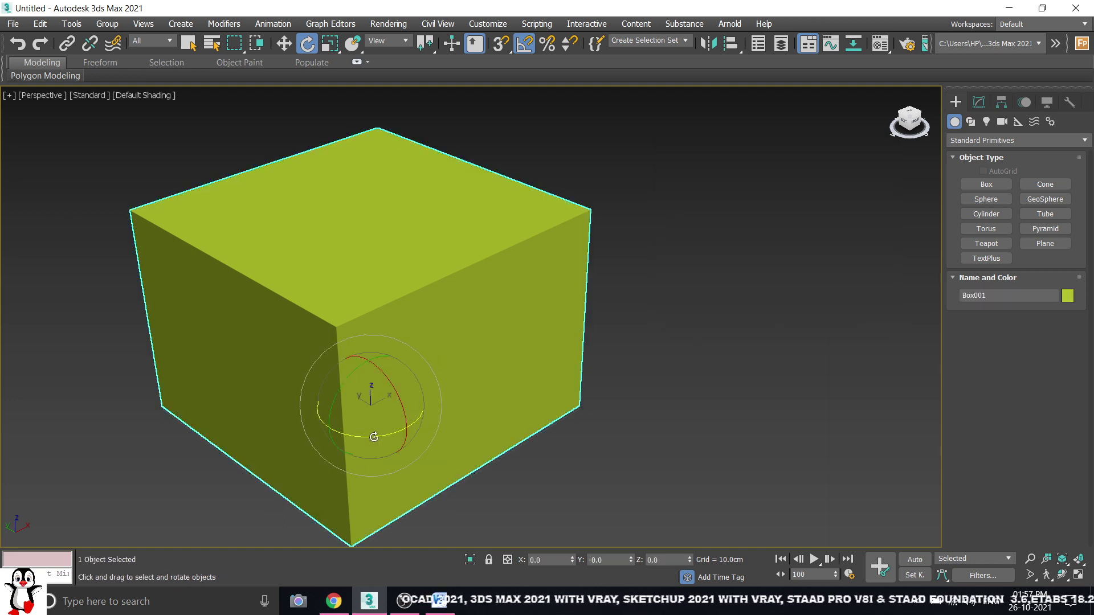
left_click_drag(374, 437, 378, 436)
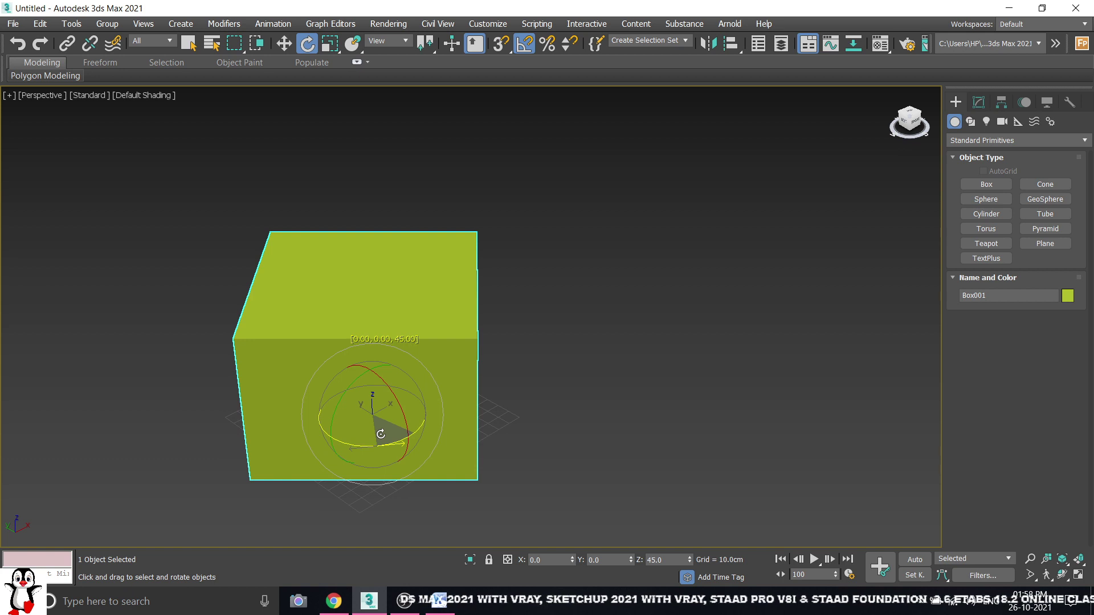
left_click_drag(381, 434, 419, 422)
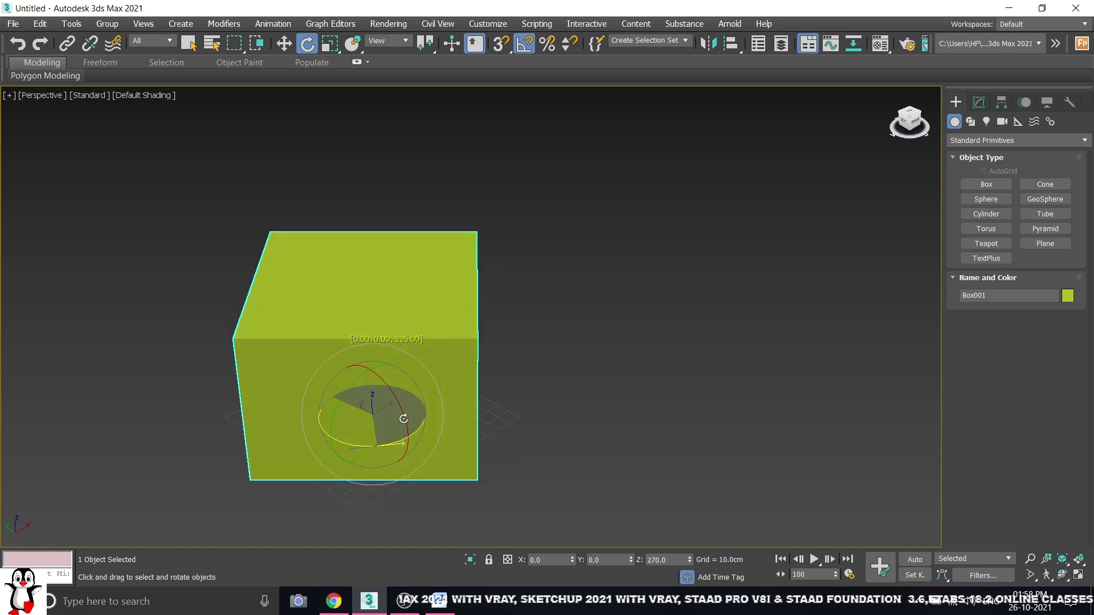
left_click(625, 373)
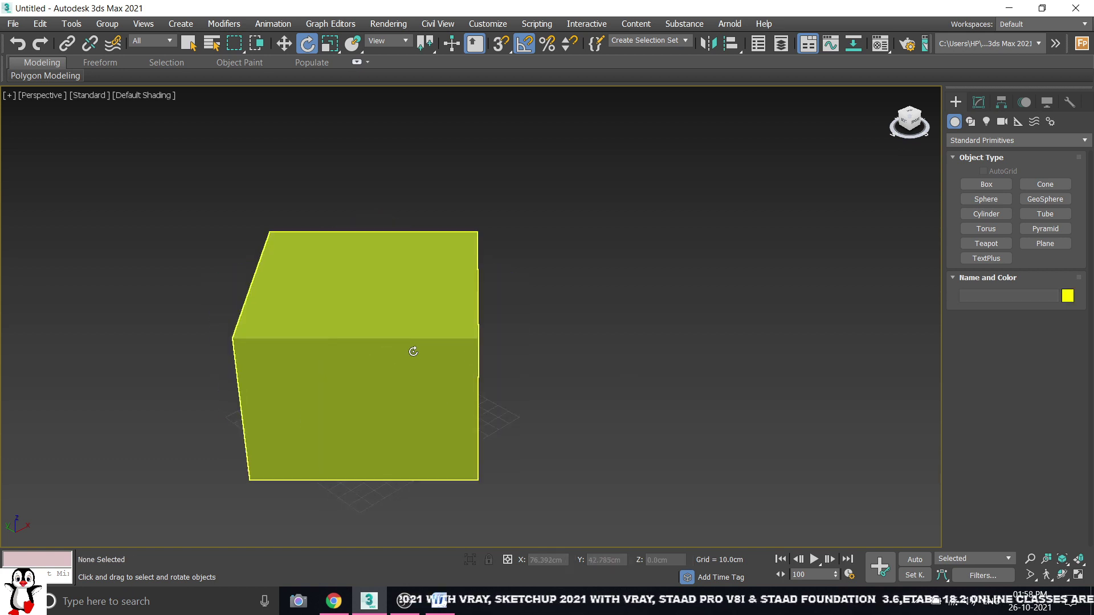
left_click(413, 353)
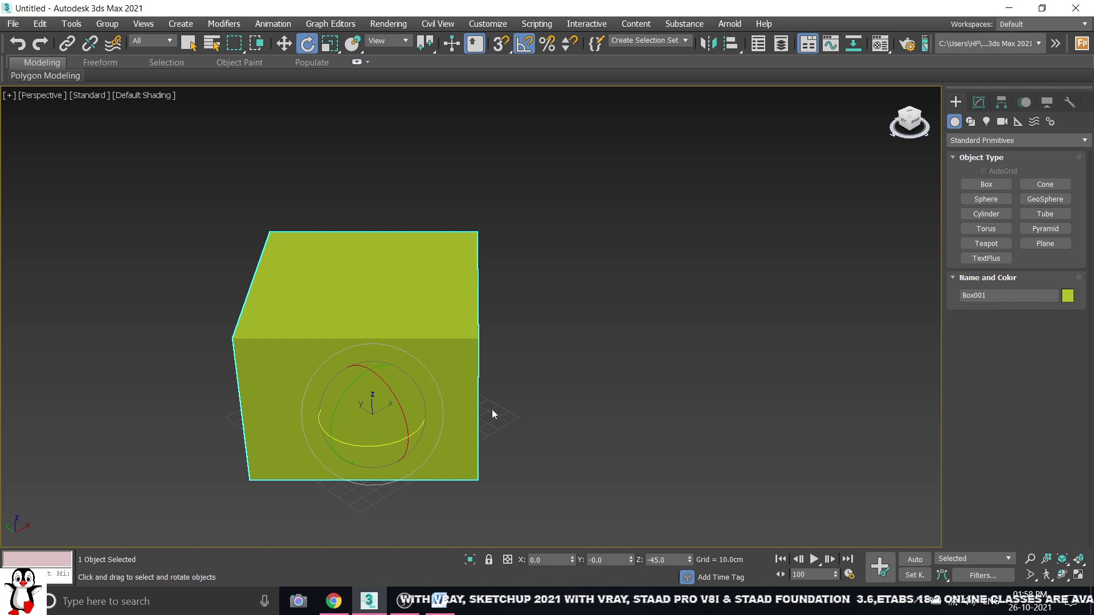
mouse_move(494, 414)
middle_mouse_down("alt")
mouse_move(450, 401)
mouse_move(481, 405)
middle_mouse_up("alt")
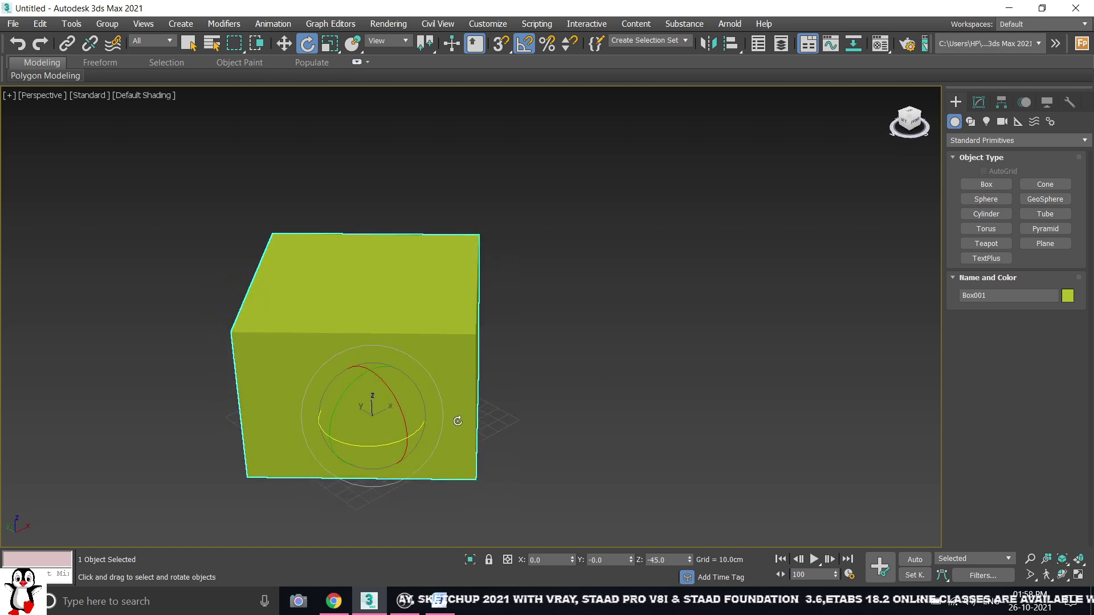
key("ctrl+z")
key("ctrl+z")
key("ctrl+z")
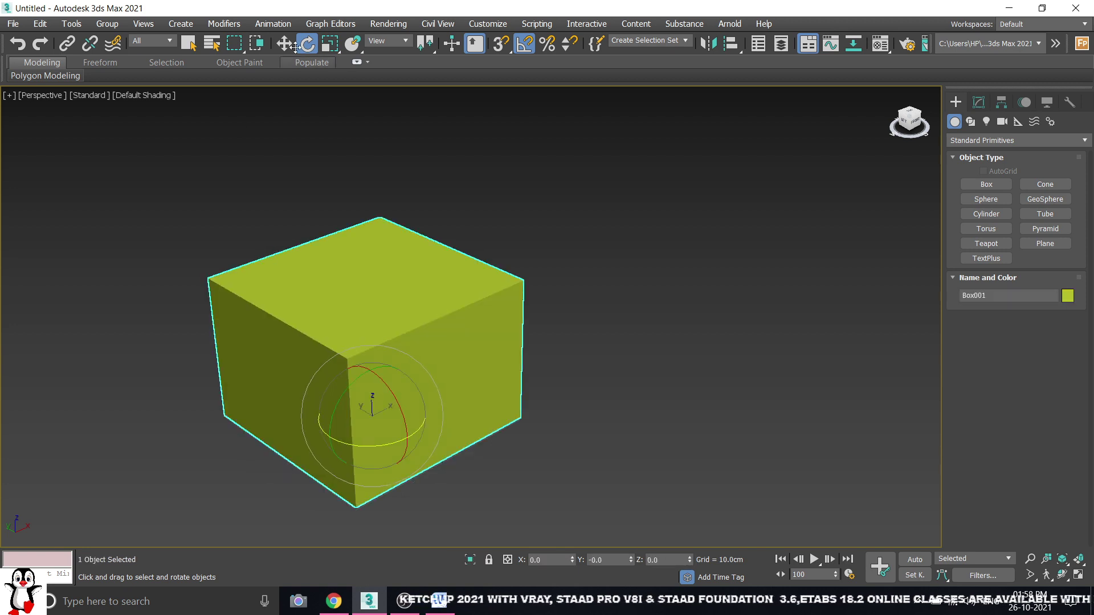
Try the Rotate Transform Type-In offset fields, close it, and turn off angle snap
right_click(308, 45)
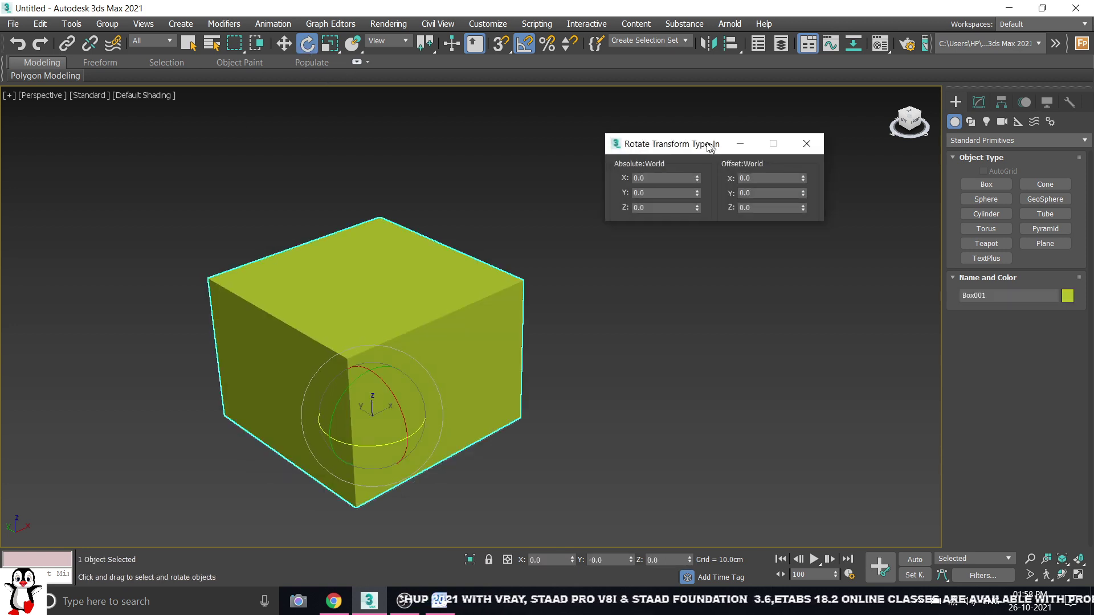
left_click_drag(710, 147, 674, 129)
left_click(736, 176)
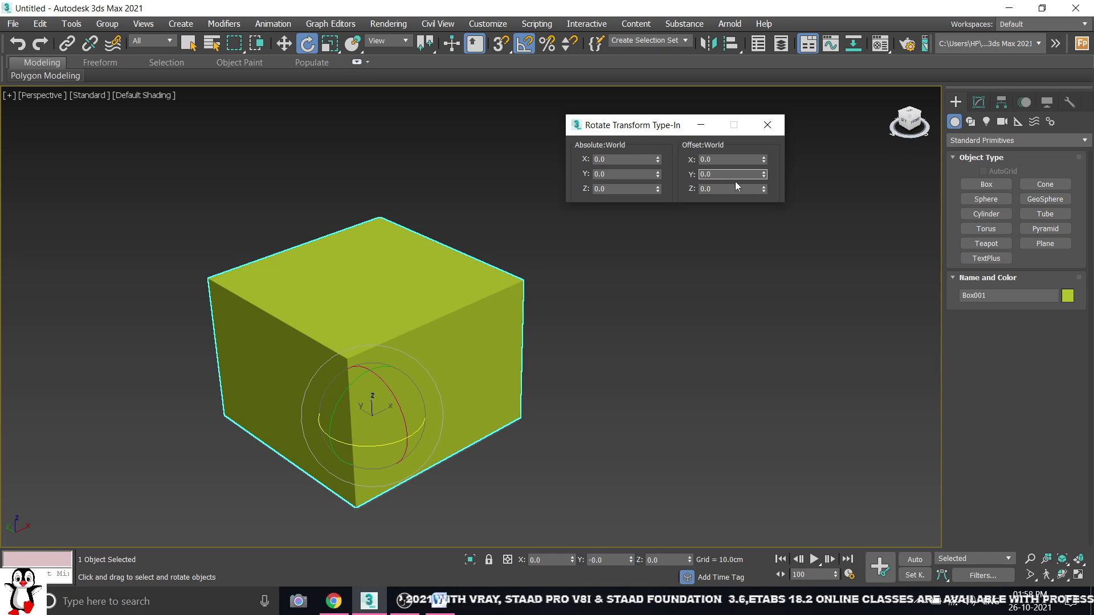
left_click(725, 160)
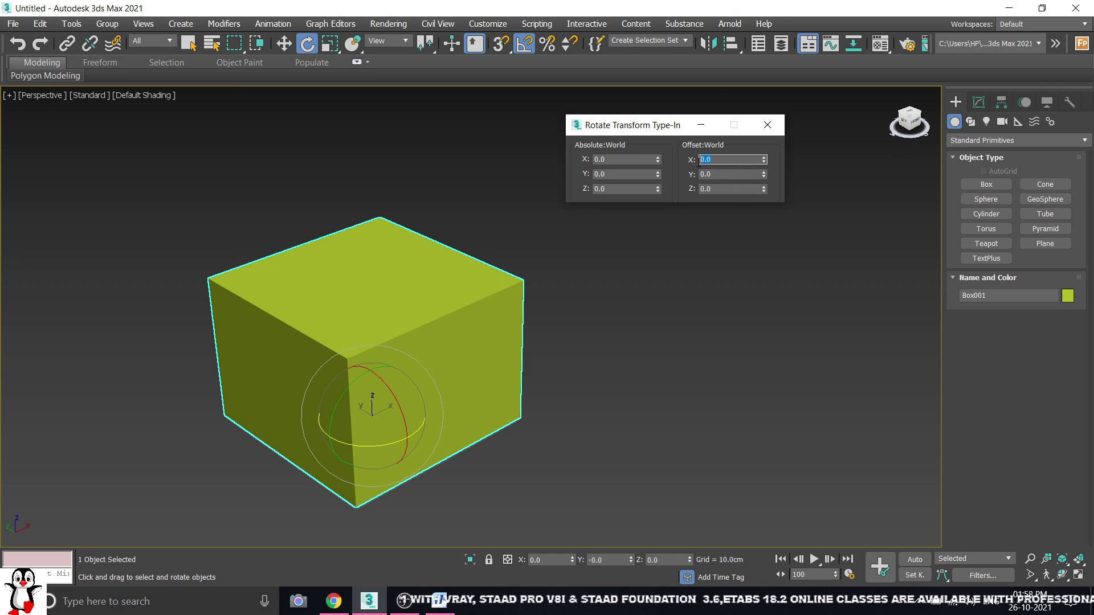
left_click(767, 125)
key("a")
Reopen Rotate Transform Type-In and rotate the box 20° about X, then -20° back
right_click(312, 50)
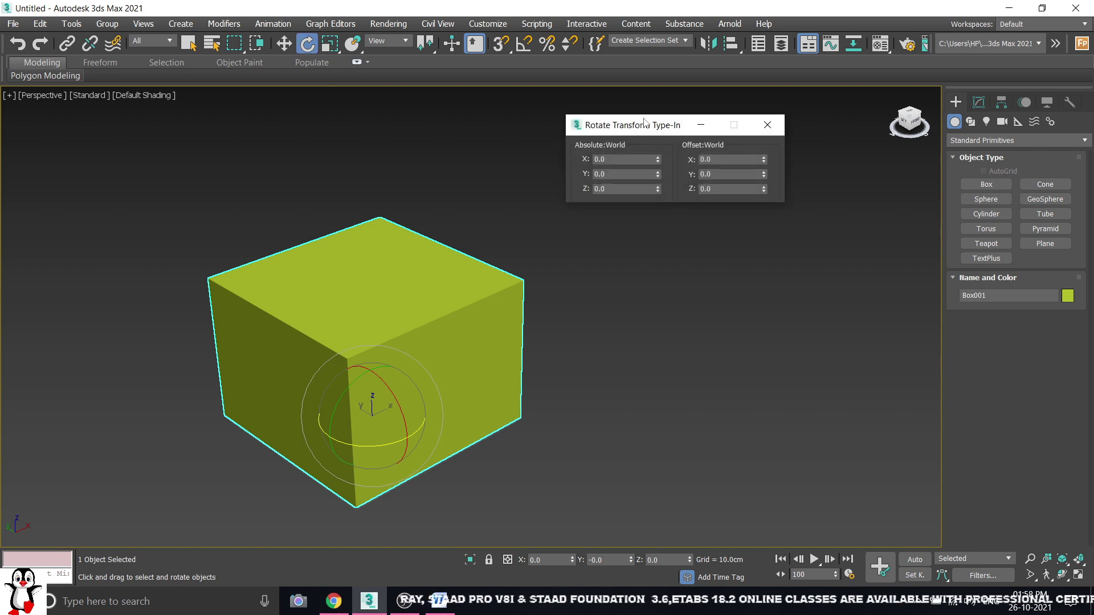
left_click_drag(684, 125, 745, 106)
left_click_drag(786, 142, 748, 144)
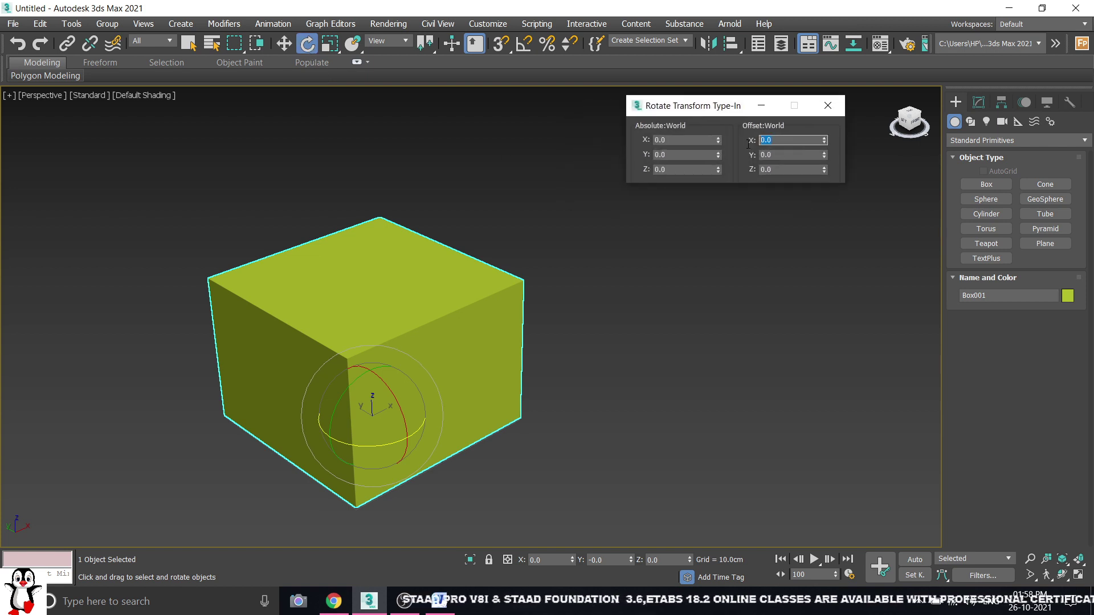
type("20")
key("Return")
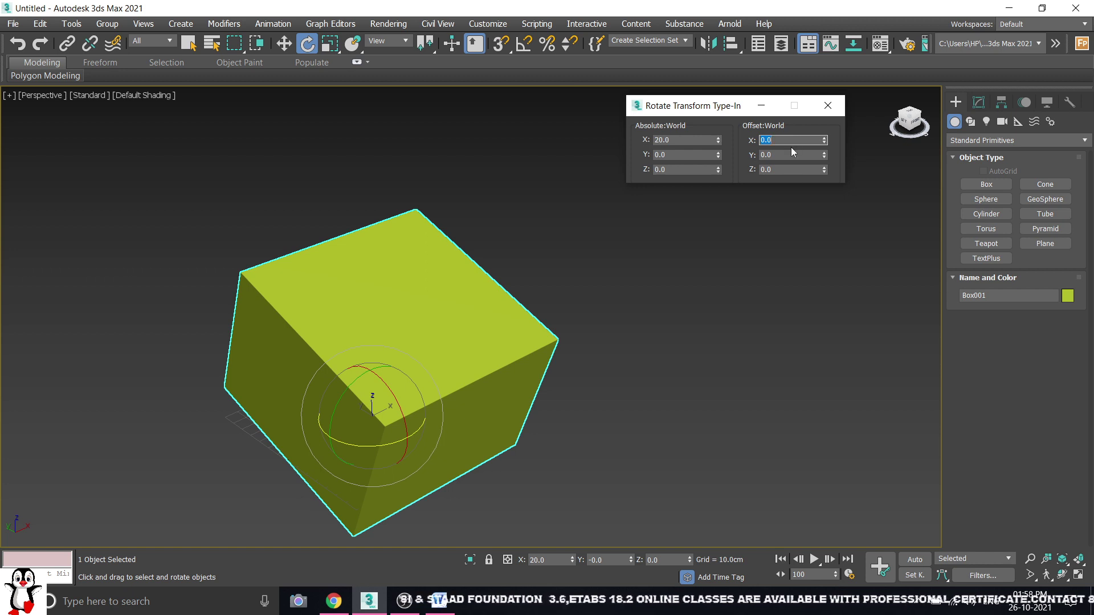
type("-20")
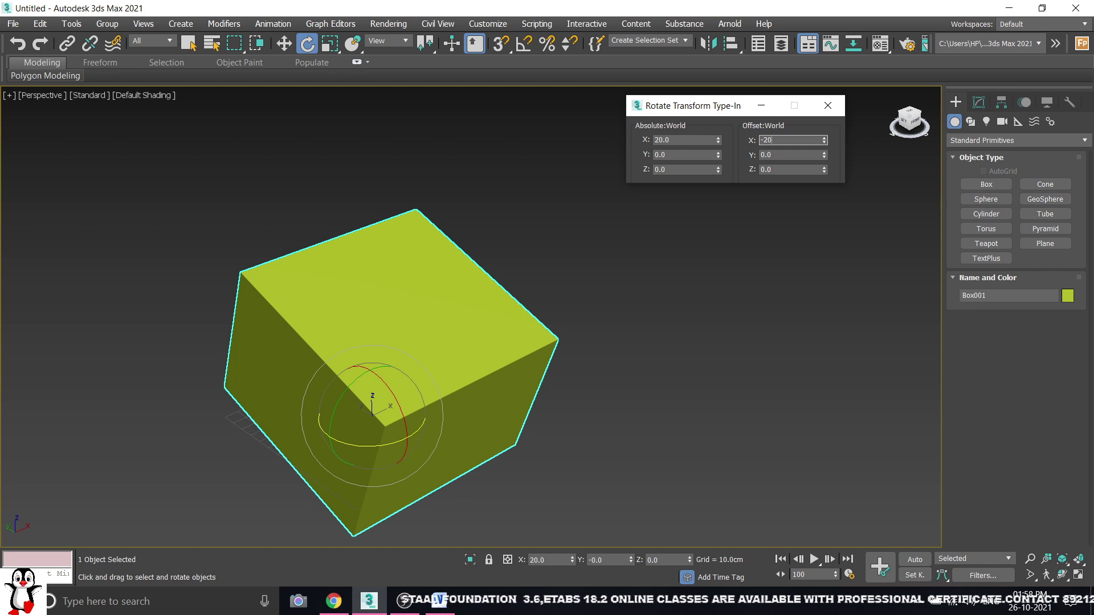
key("Return")
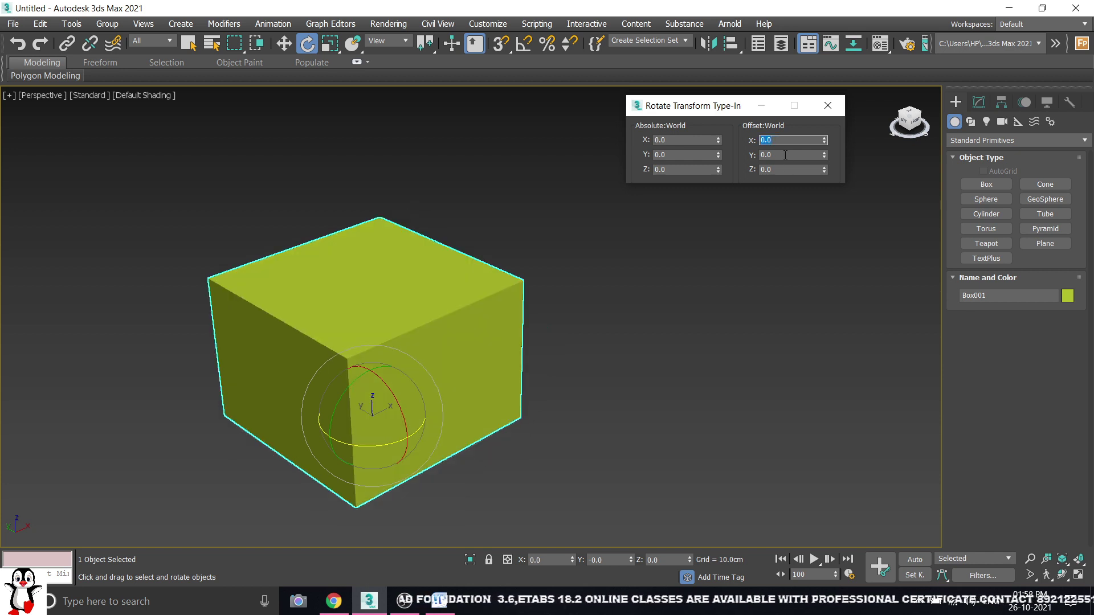
Rotate the box 50° then -50° about Y, and 45° then -45° about Z
left_click(785, 155)
type("0")
key("Return")
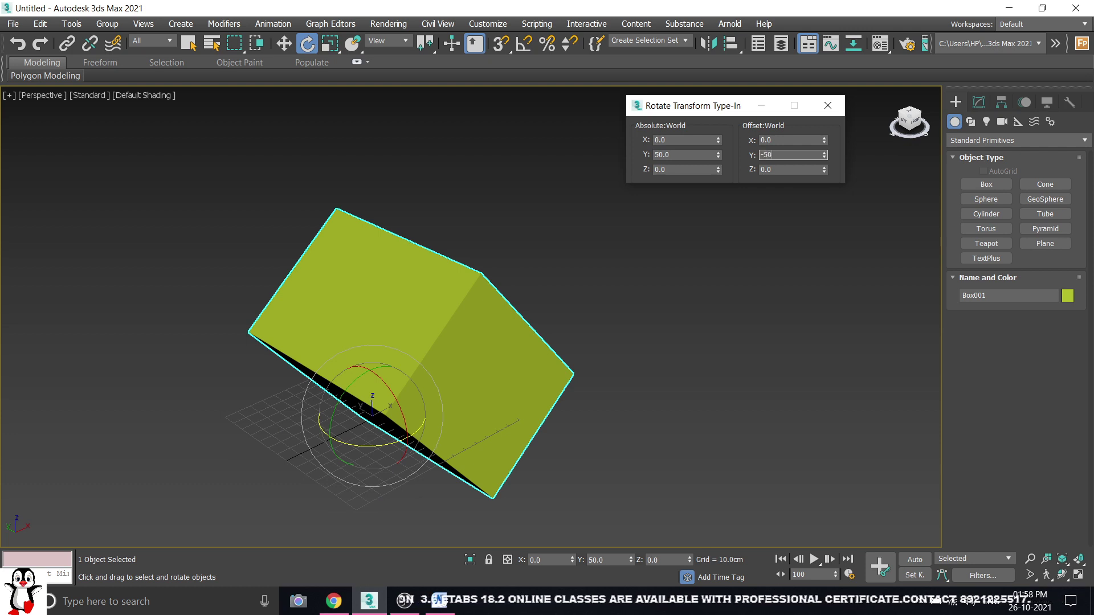
key("Return")
left_click(783, 170)
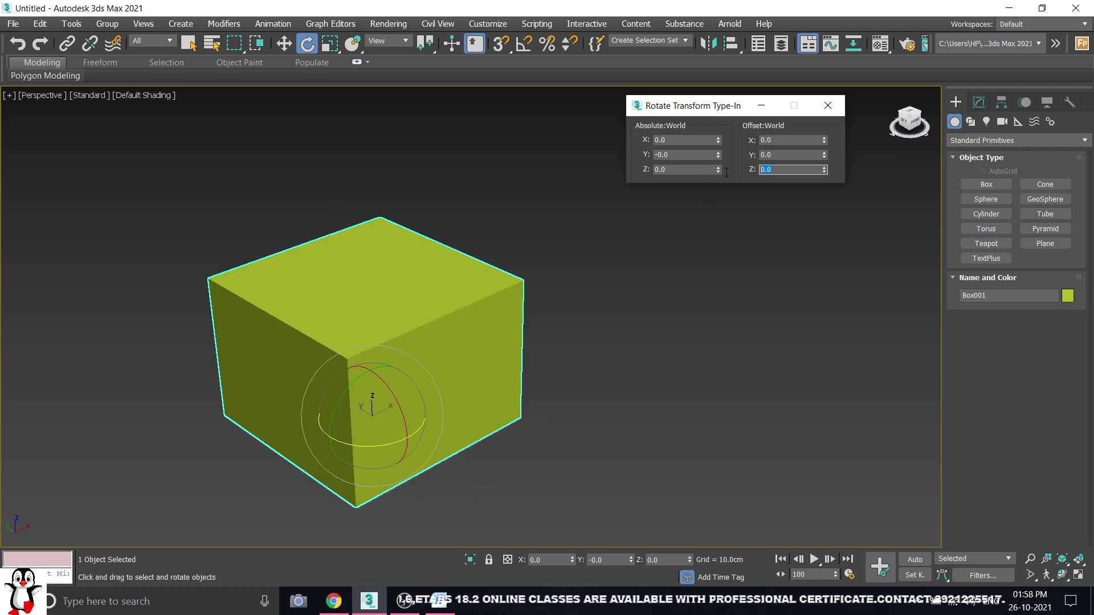
type("45")
key("Return")
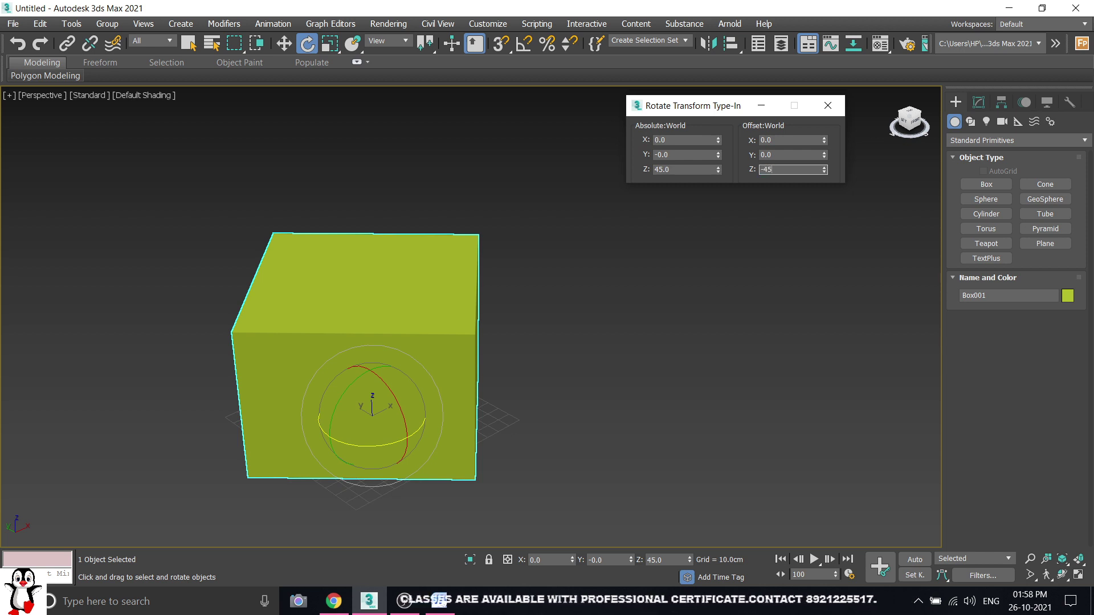
key("Return")
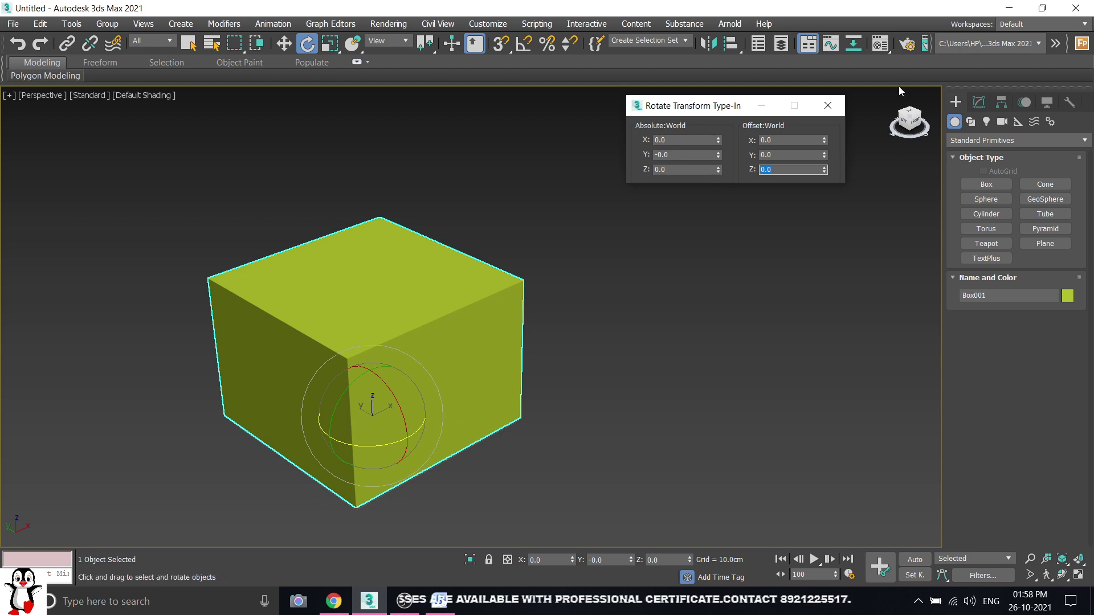
Close Rotate Transform Type-In, deselect Box001, and drag selection rectangles in the viewport
left_click(825, 104)
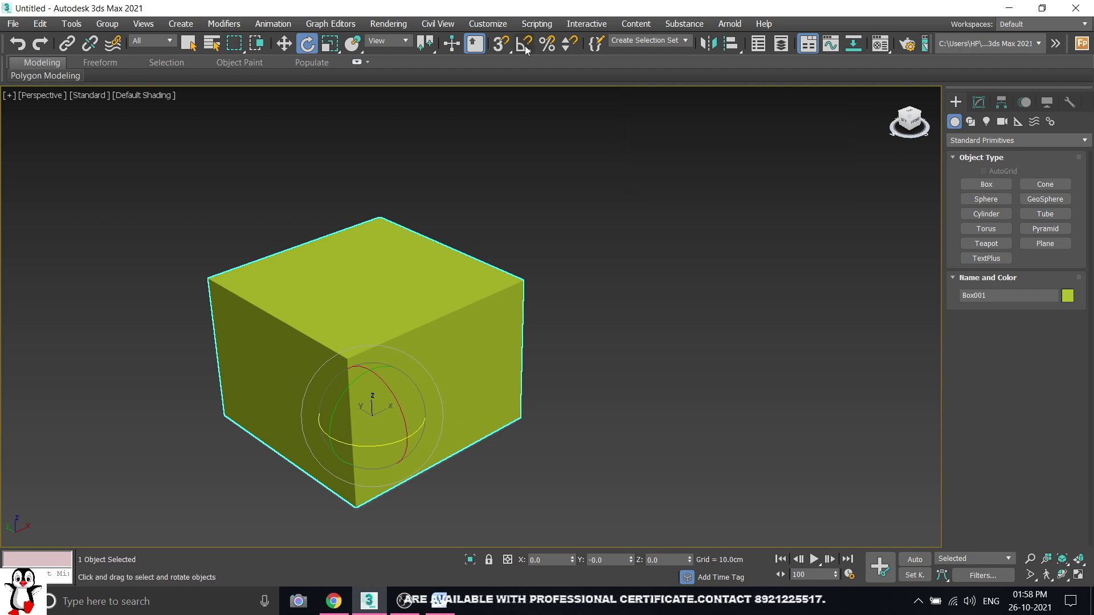
left_click(710, 329)
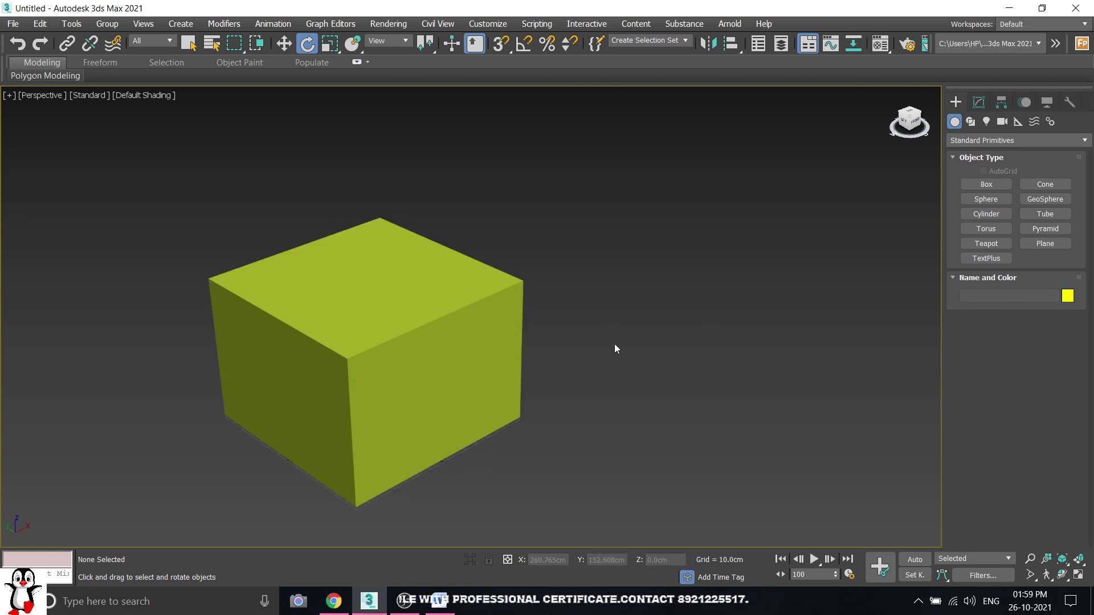
left_click_drag(582, 138, 167, 459)
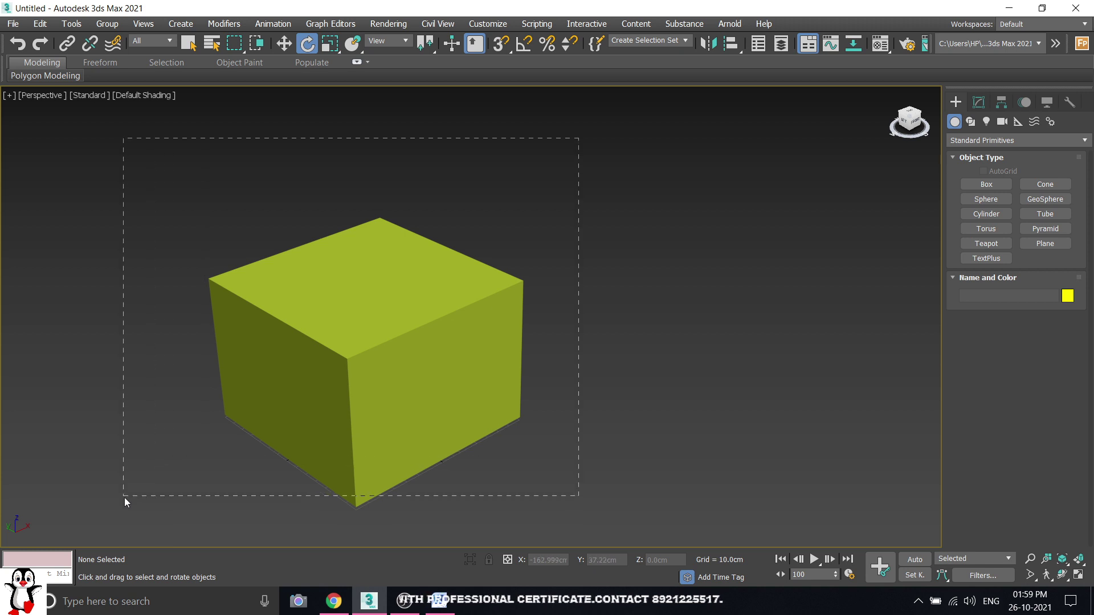
left_click_drag(125, 498, 545, 369)
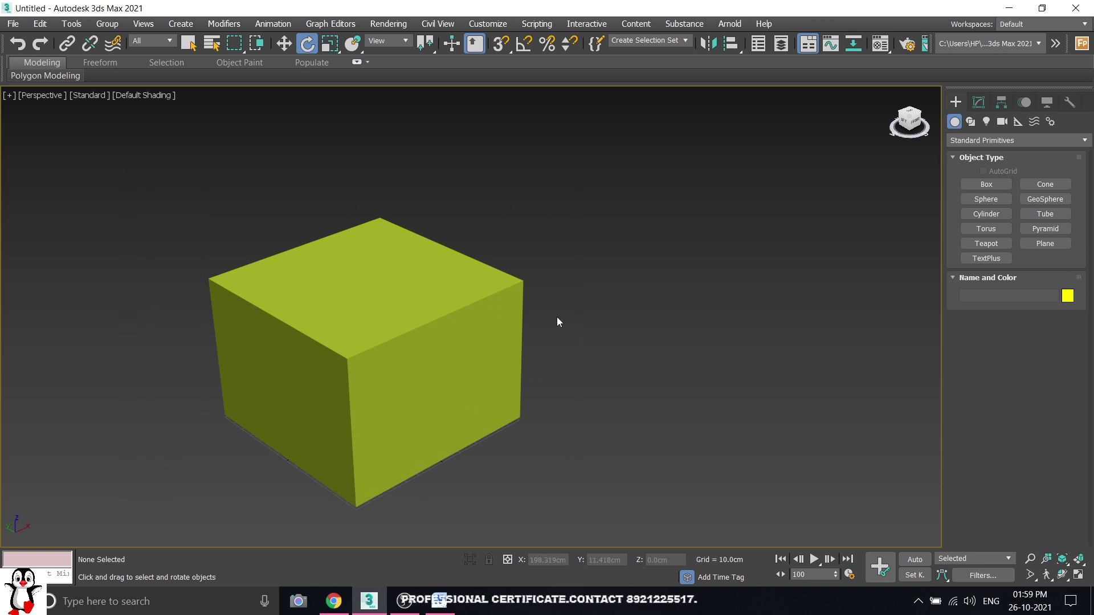
Zoom the viewport in and out, briefly reselecting and then deselecting the box
scroll(557, 317, "down", 2)
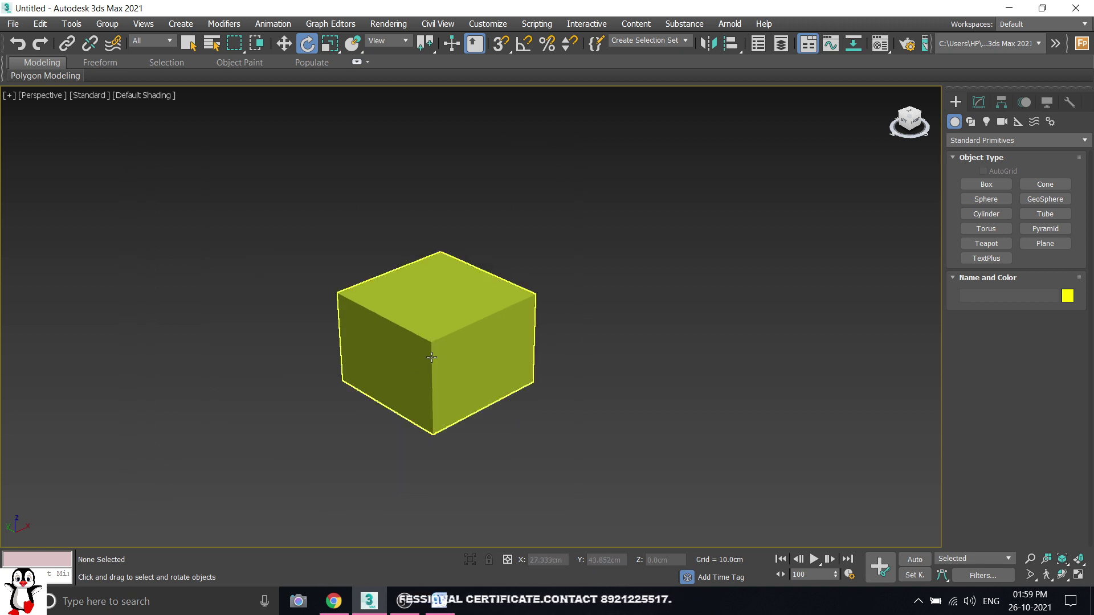
scroll(440, 348, "up", 3)
scroll(440, 348, "up", 2)
scroll(439, 348, "down", 3)
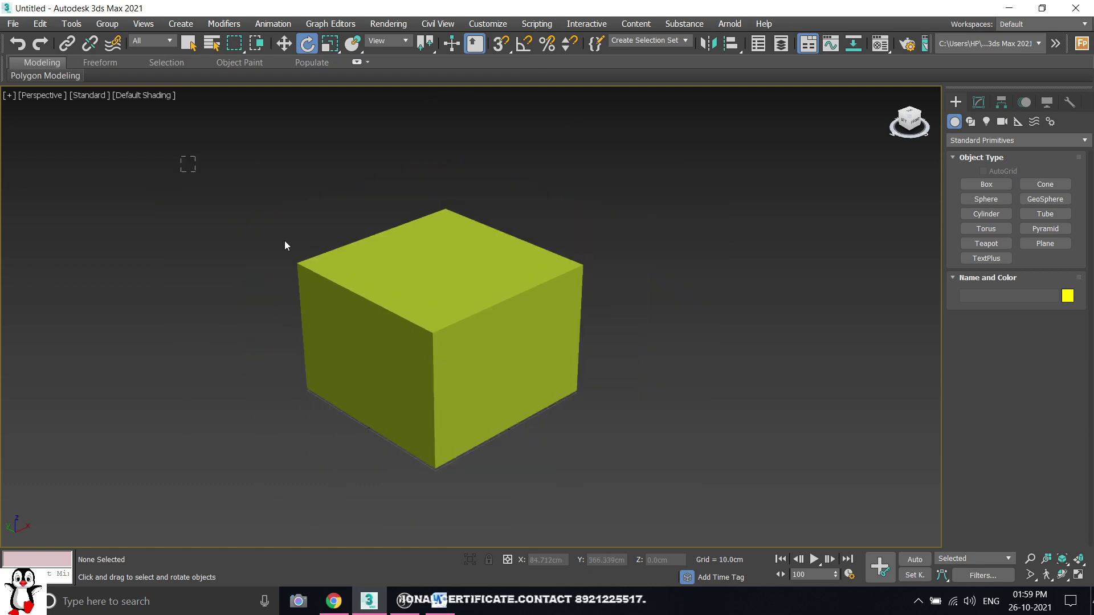
left_click_drag(778, 500, 778, 500)
left_click(729, 394)
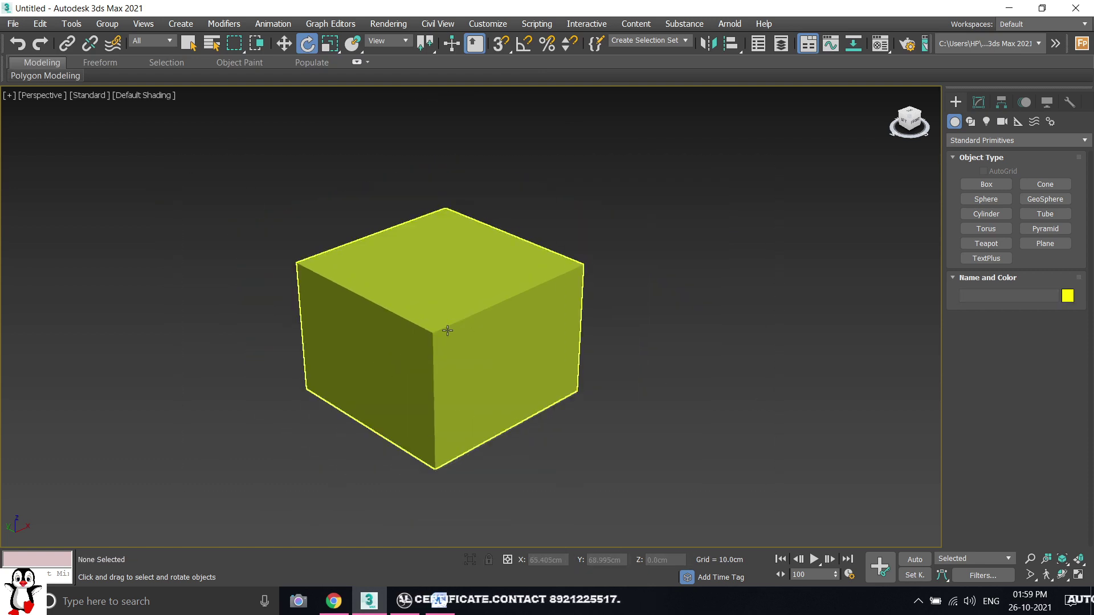
scroll(483, 326, "up", 2)
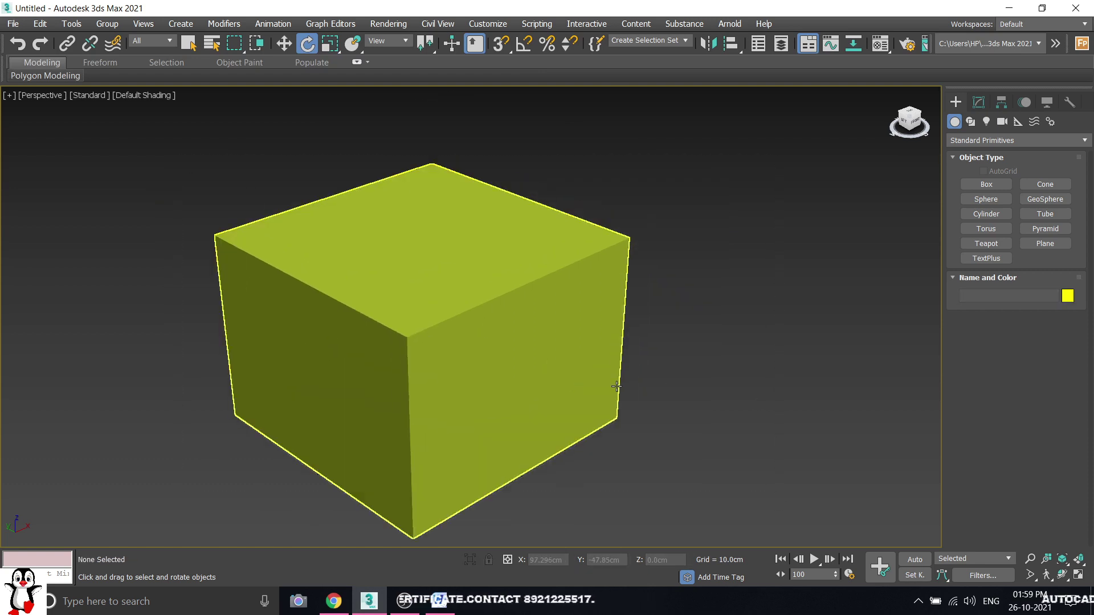